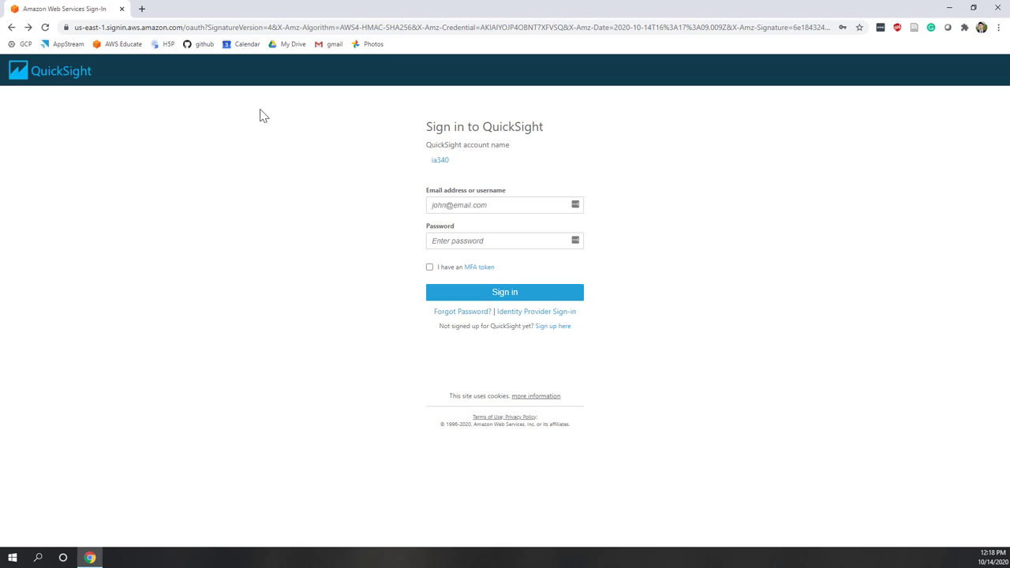
Sign in to QuickSight with the account name, the saved email and the account password.
{"action": "left_click", "coordinate": [441, 163]}
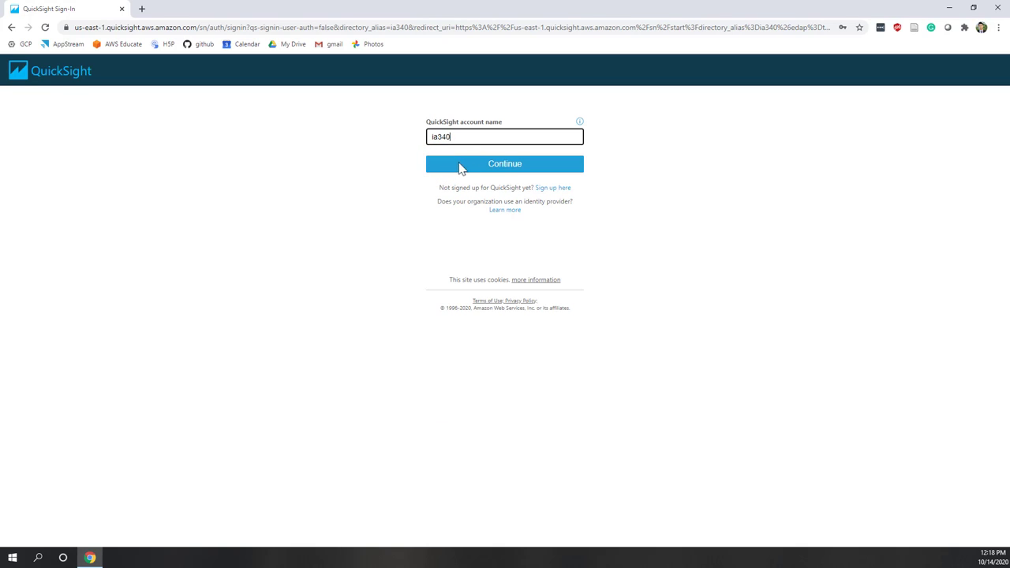
{"action": "left_click", "coordinate": [517, 168]}
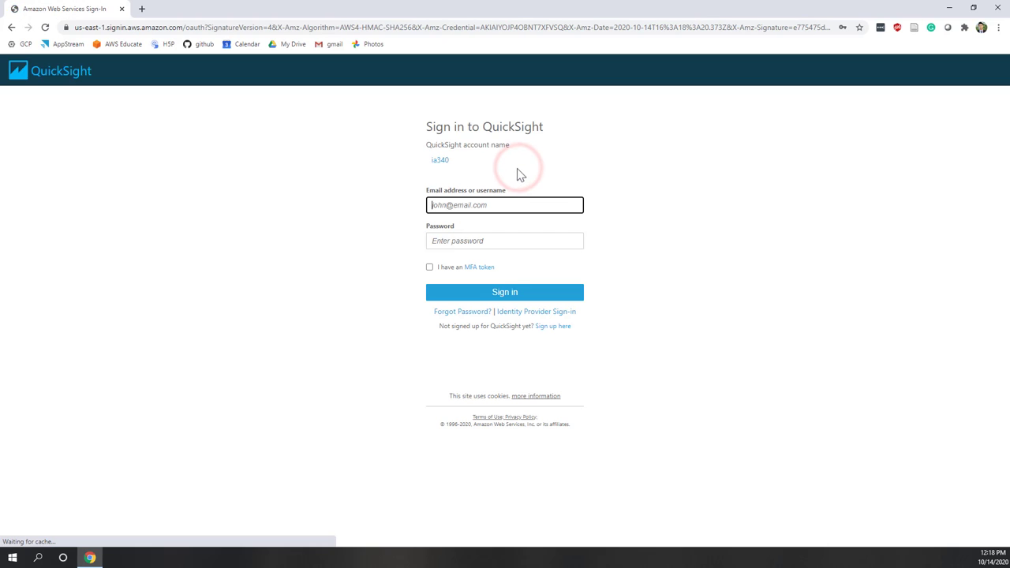
{"action": "left_click", "coordinate": [458, 208]}
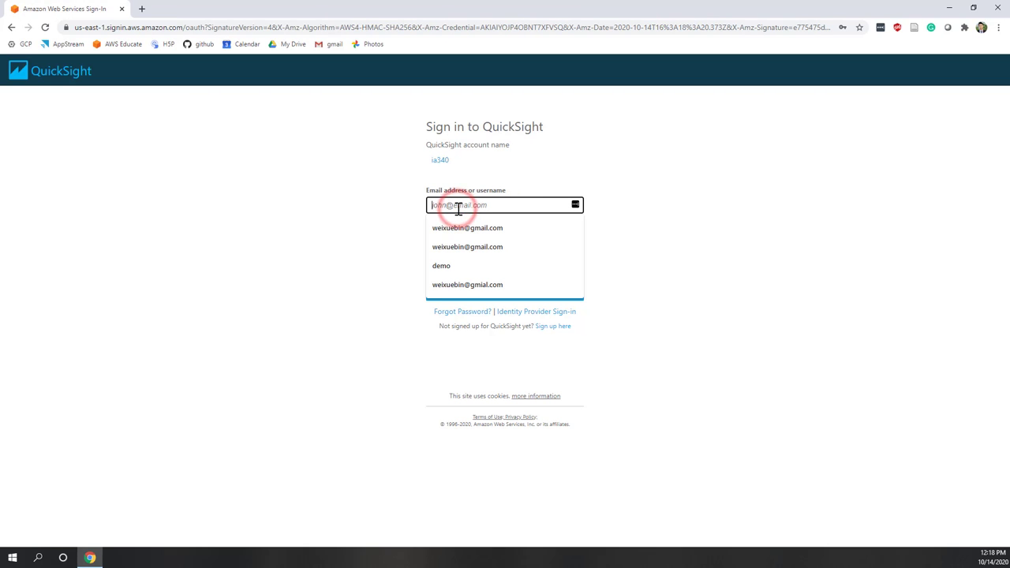
{"action": "left_click", "coordinate": [463, 229]}
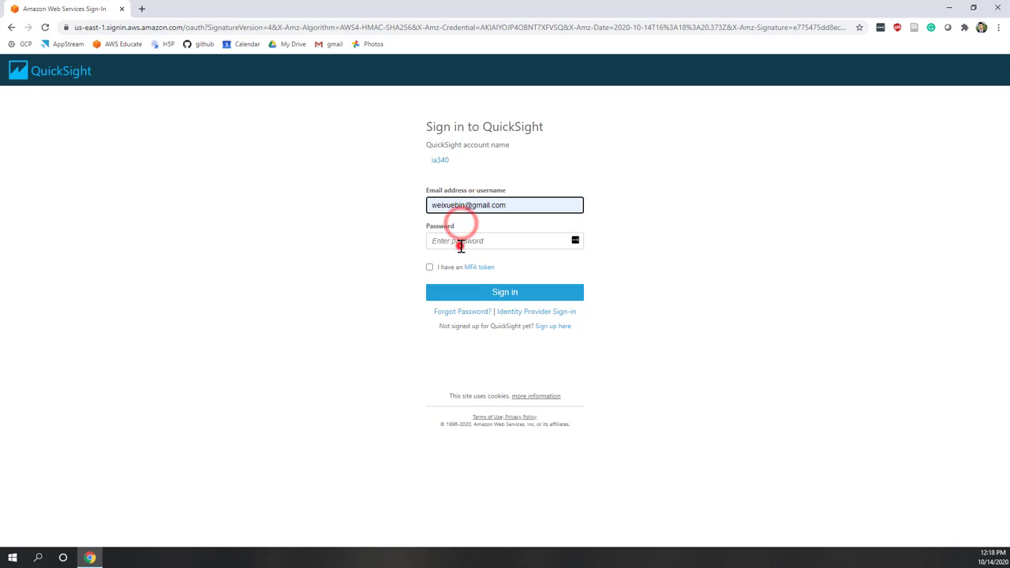
{"action": "left_click", "coordinate": [460, 241]}
{"action": "type", "text": "••••••"}
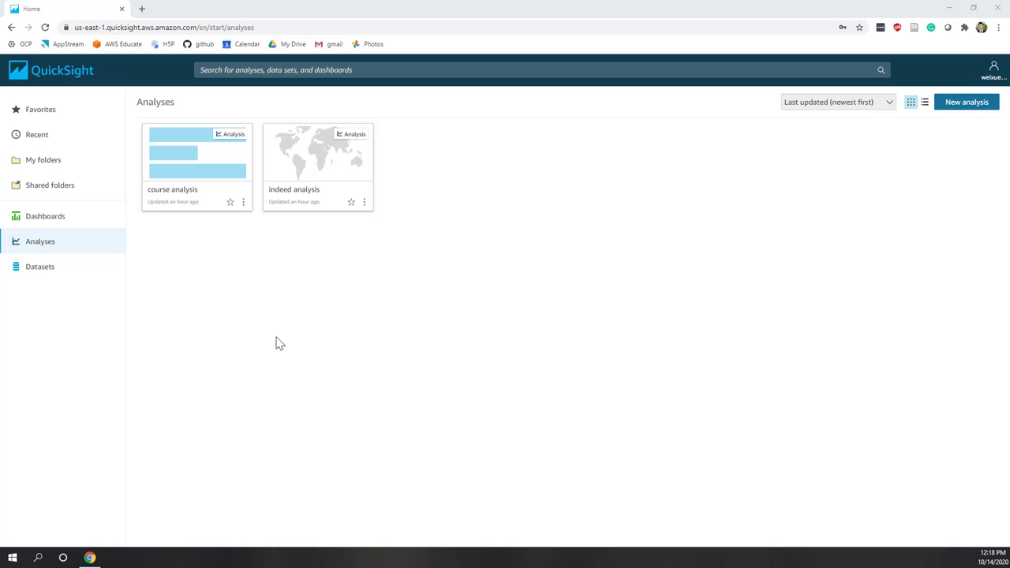
Start a new dataset from Datasets using a PostgreSQL data source.
{"action": "left_click", "coordinate": [40, 269]}
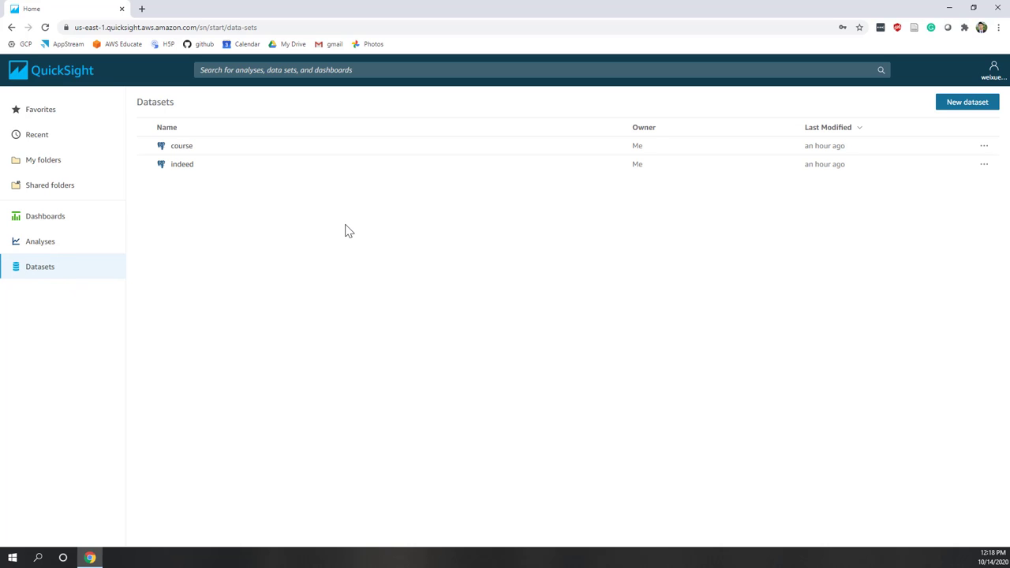
{"action": "left_click", "coordinate": [957, 106]}
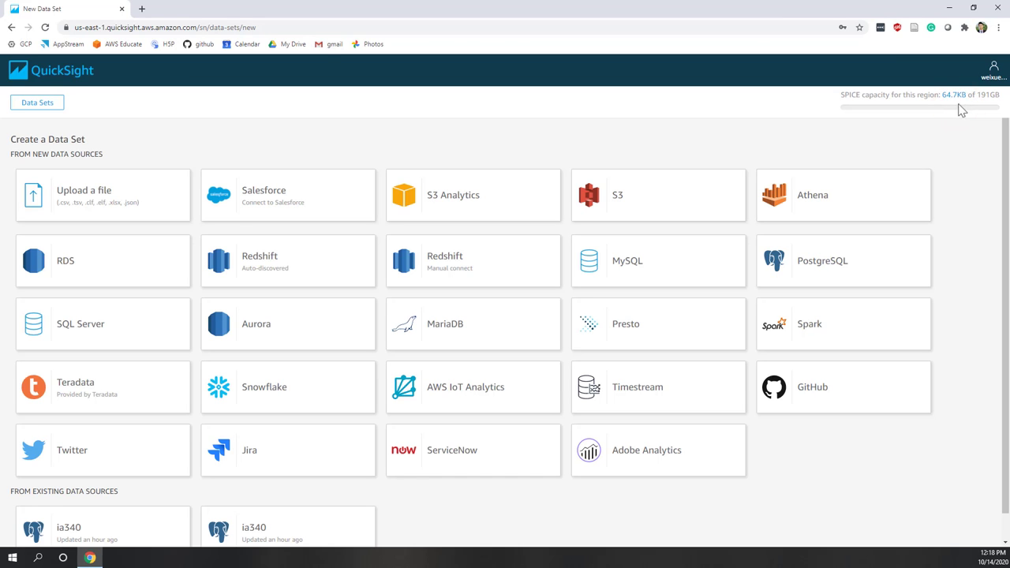
{"action": "left_click", "coordinate": [826, 273]}
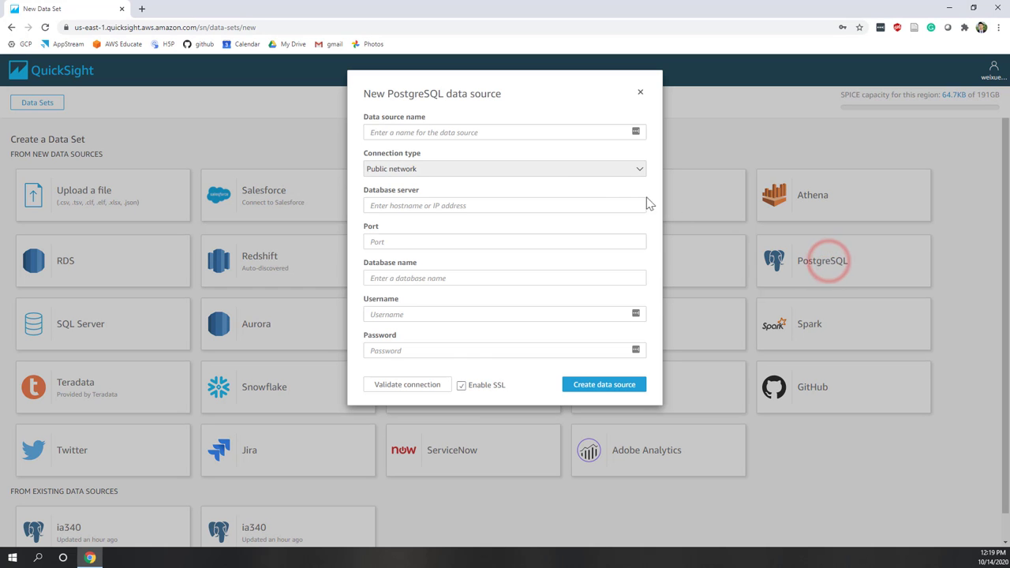
Fill in data source name ia340, the database server, port 5432 and database postgres.
{"action": "left_click", "coordinate": [464, 132]}
{"action": "left_click", "coordinate": [447, 148]}
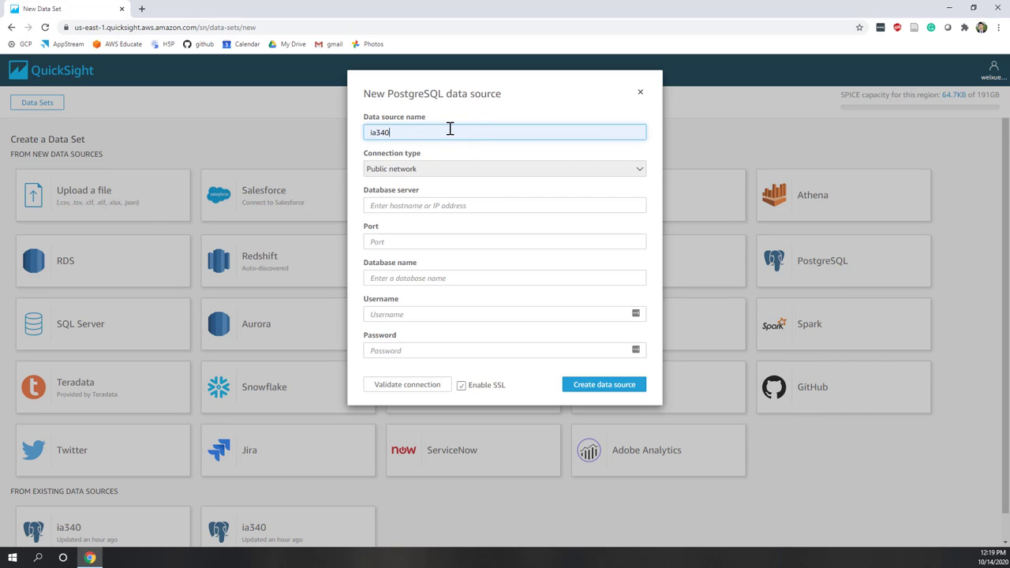
{"action": "left_click_drag", "start_coordinate": [402, 134], "coordinate": [362, 130]}
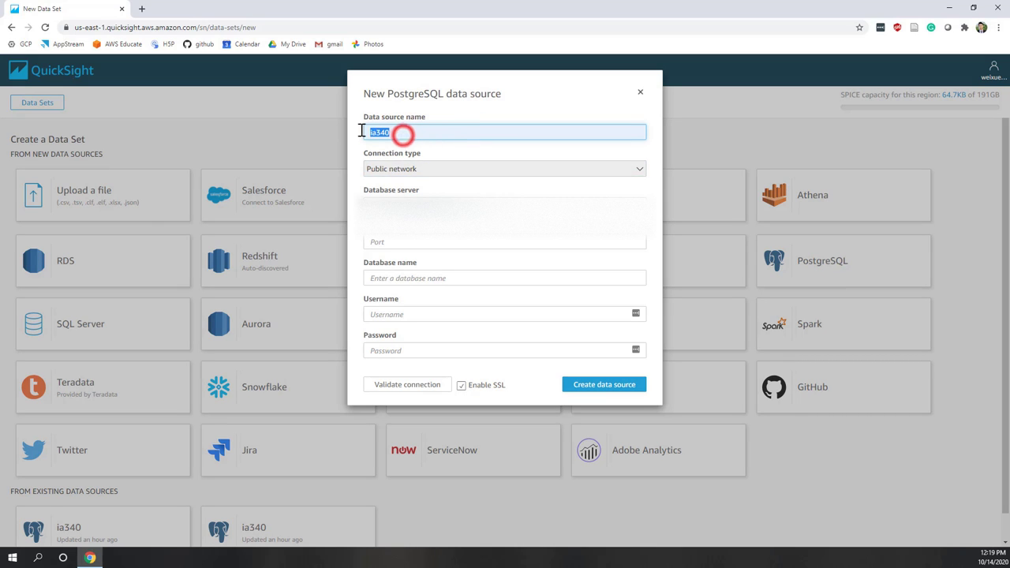
{"action": "left_click", "coordinate": [411, 132]}
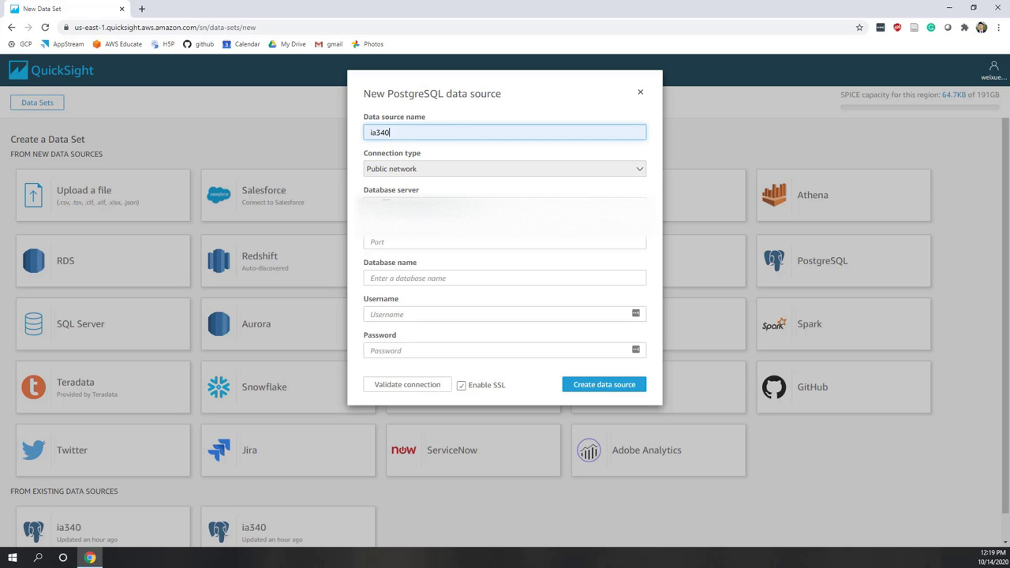
{"action": "left_click", "coordinate": [417, 207]}
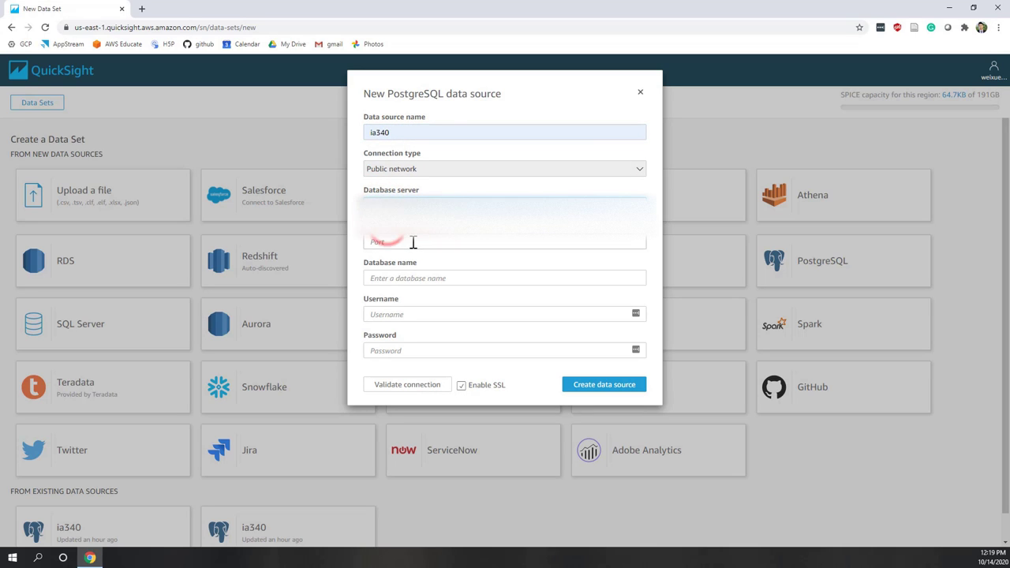
{"action": "left_click", "coordinate": [412, 242]}
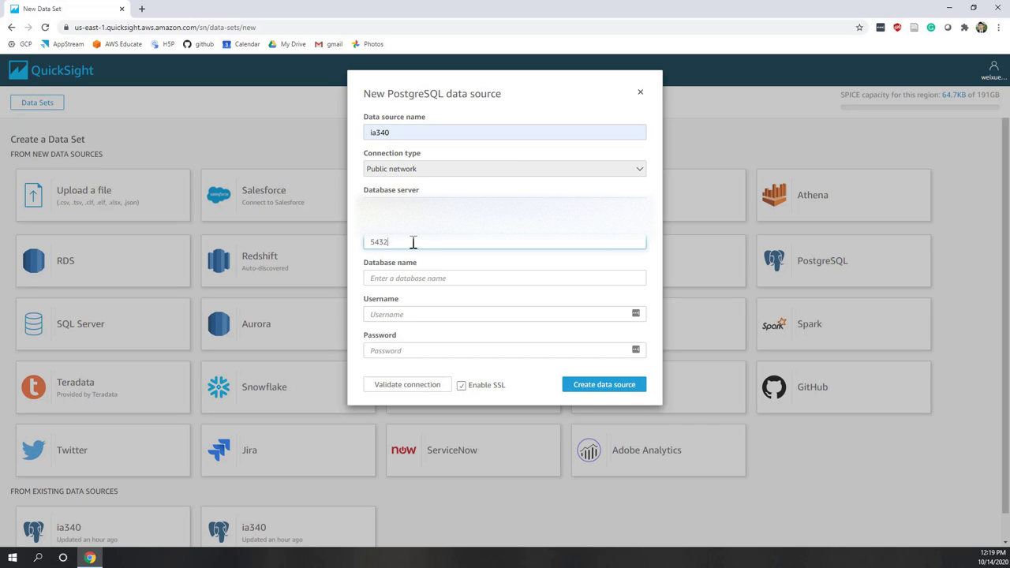
{"action": "left_click", "coordinate": [402, 278]}
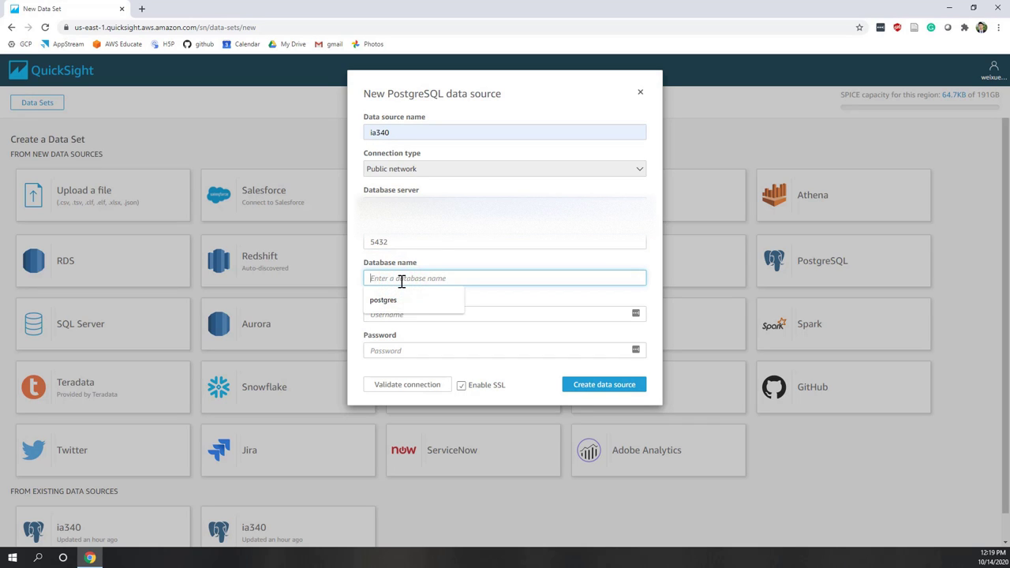
{"action": "left_click", "coordinate": [398, 300]}
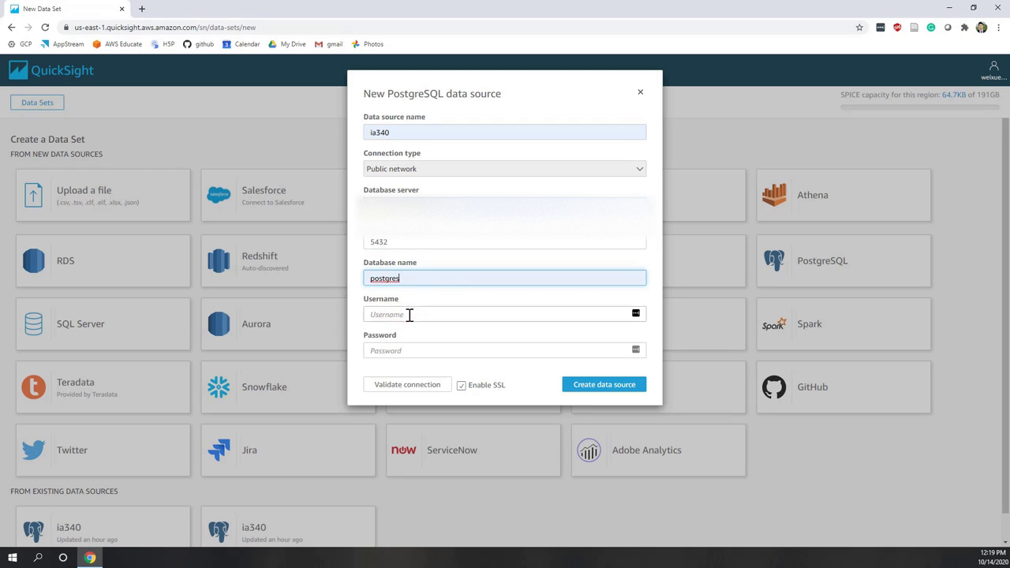
Enter the database username and password, then validate the connection.
{"action": "left_click", "coordinate": [409, 314]}
{"action": "type", "text": "demo"}
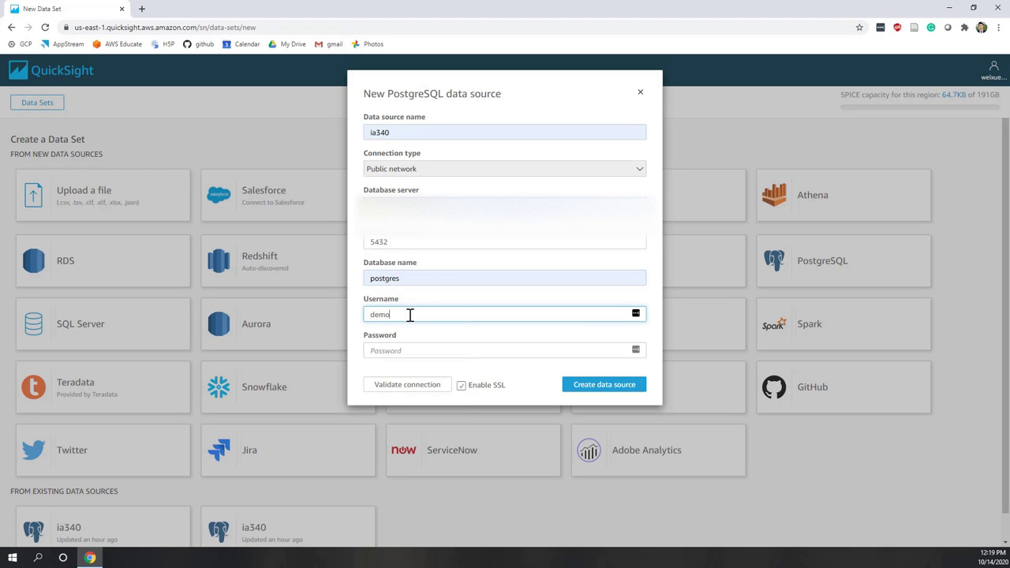
{"action": "left_click", "coordinate": [405, 349]}
{"action": "type", "text": "******"}
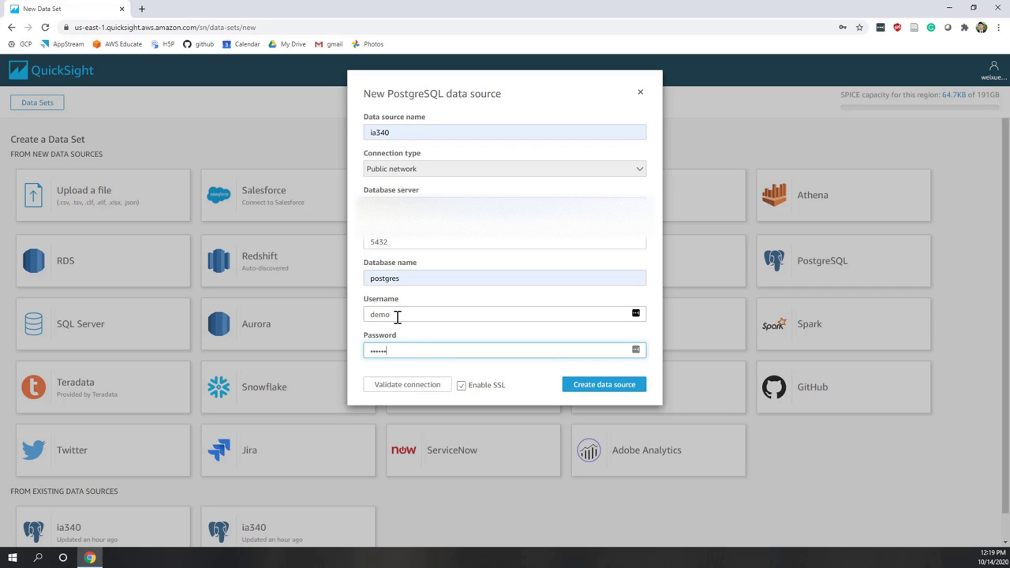
{"action": "left_click", "coordinate": [393, 390]}
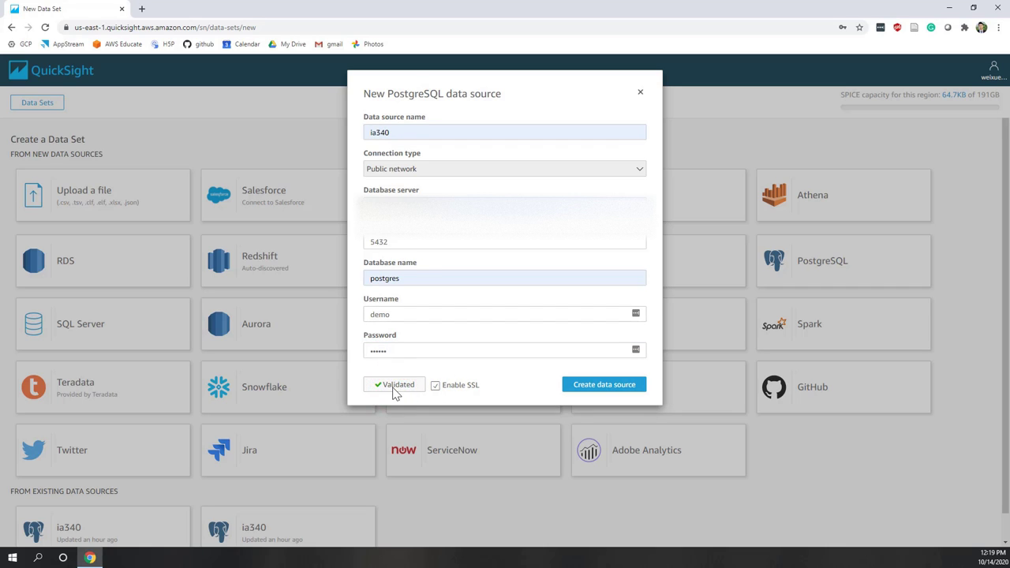
Create the data source and select the house_price_full table from the public schema.
{"action": "left_click", "coordinate": [584, 386]}
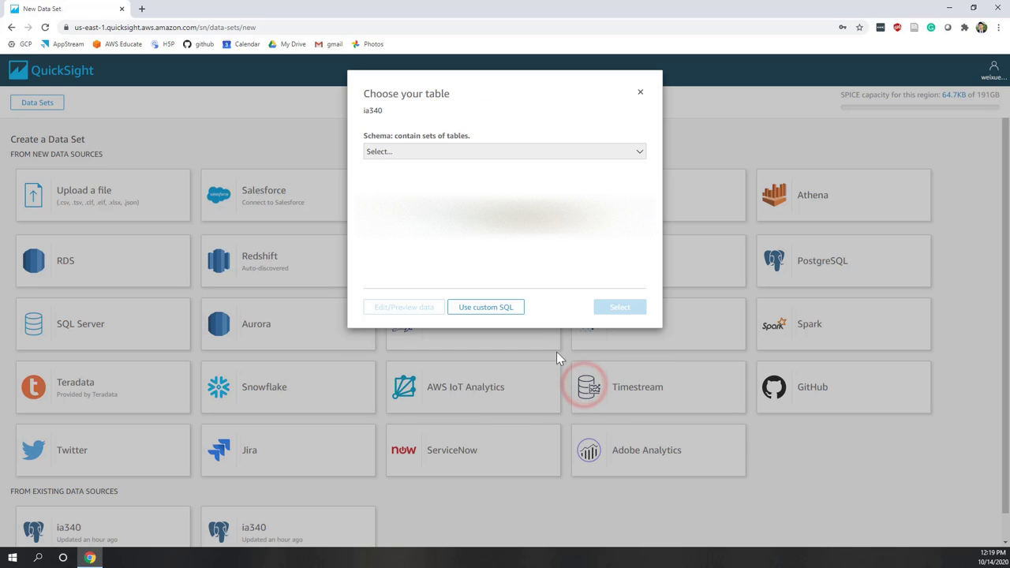
{"action": "left_click", "coordinate": [391, 154]}
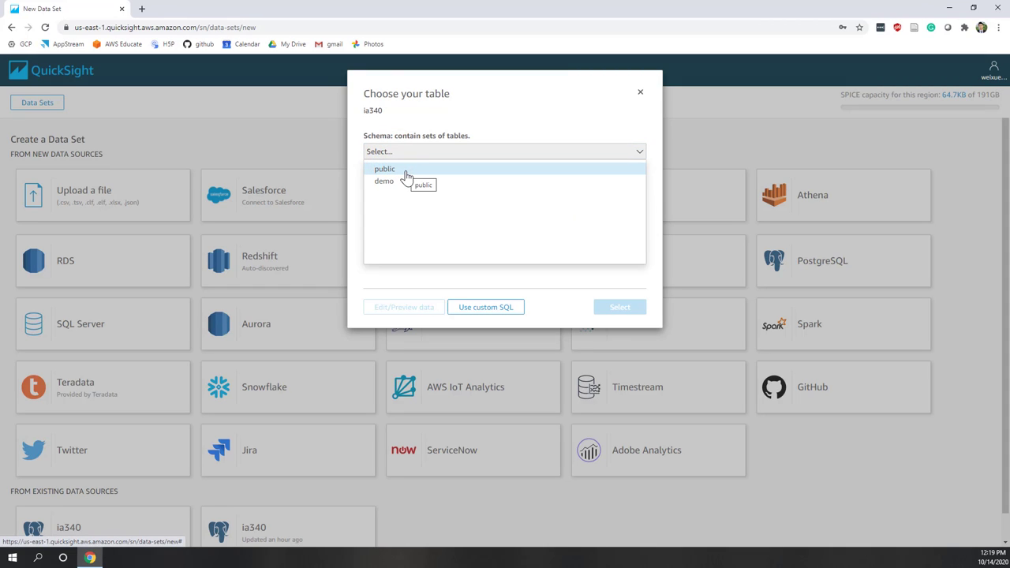
{"action": "left_click", "coordinate": [405, 171]}
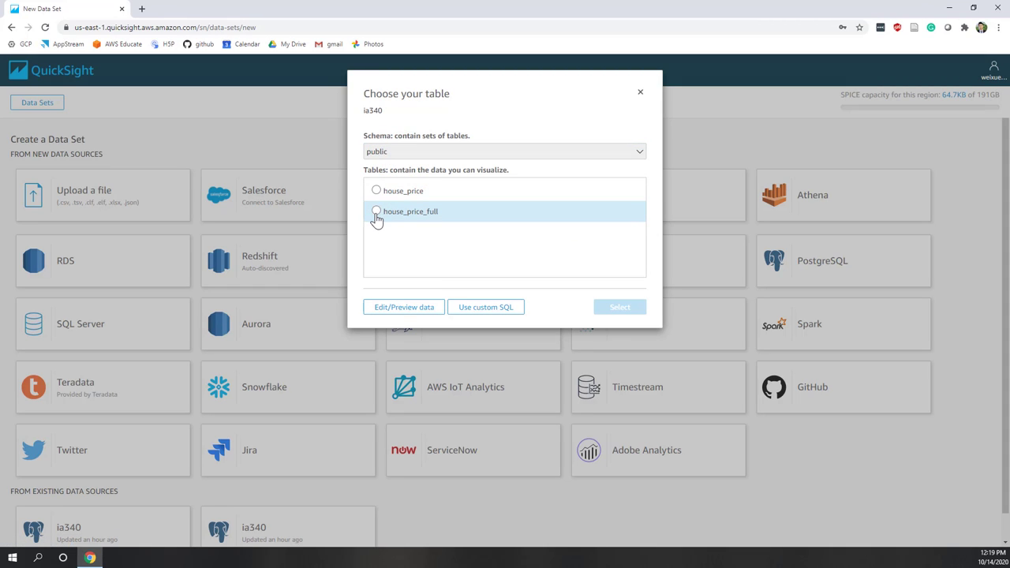
{"action": "left_click", "coordinate": [376, 215]}
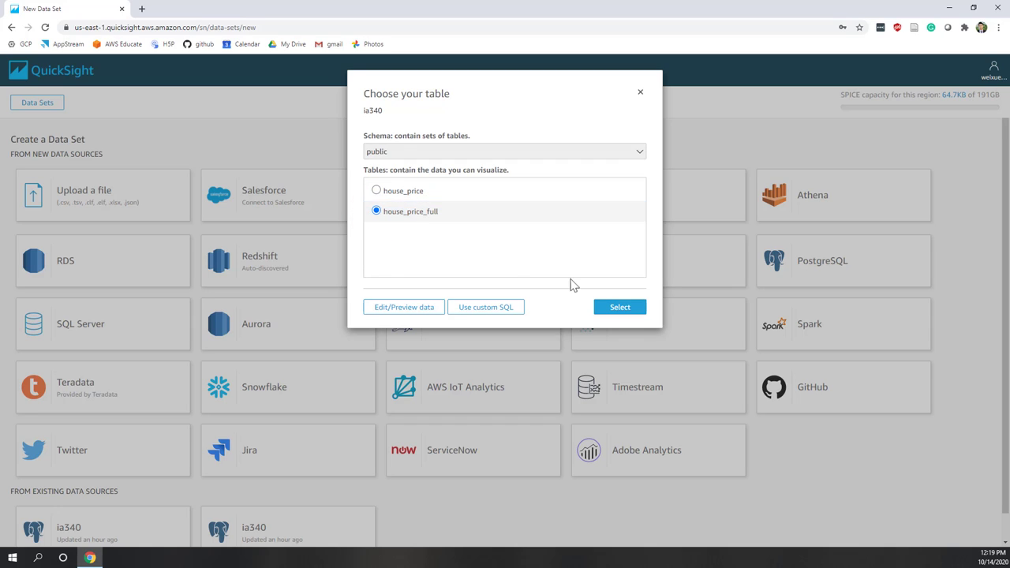
{"action": "left_click", "coordinate": [632, 310]}
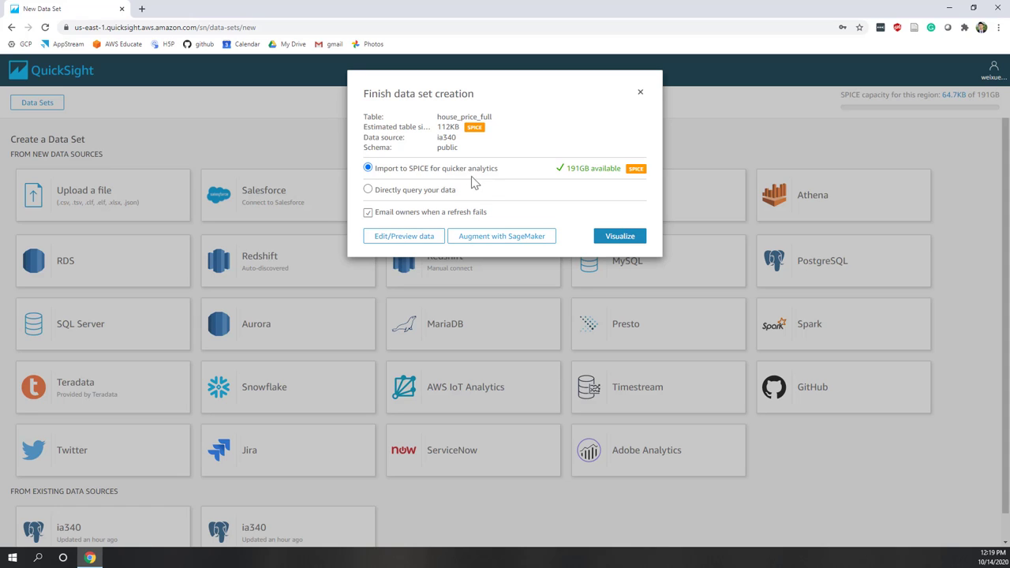
Turn off refresh-failure emails and open house_price_full for editing and preview.
{"action": "left_click", "coordinate": [368, 213]}
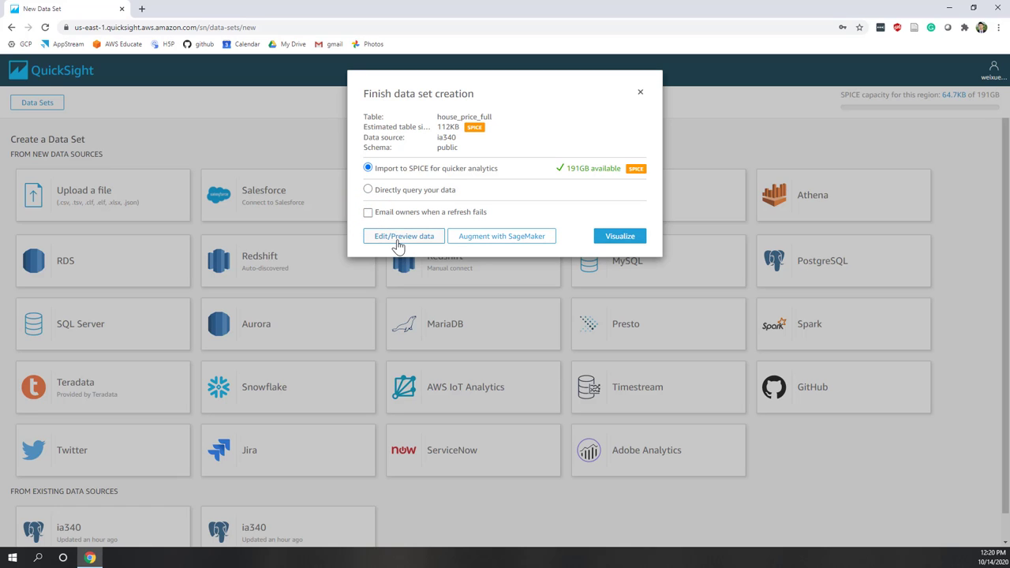
{"action": "left_click", "coordinate": [399, 241]}
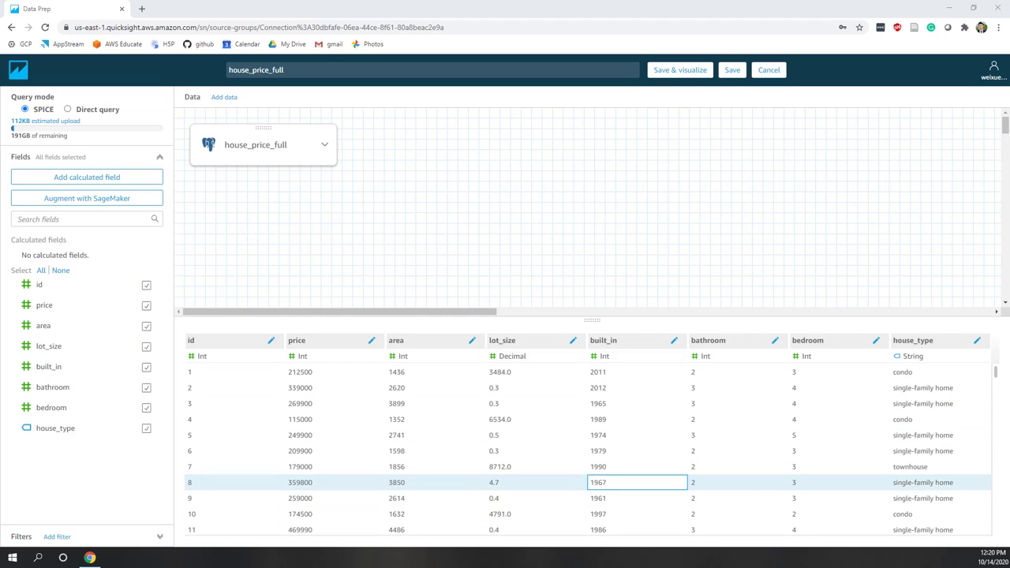
Change built_in's data type from Date to String so it shows plain years like 2011.
{"action": "left_click", "coordinate": [599, 359]}
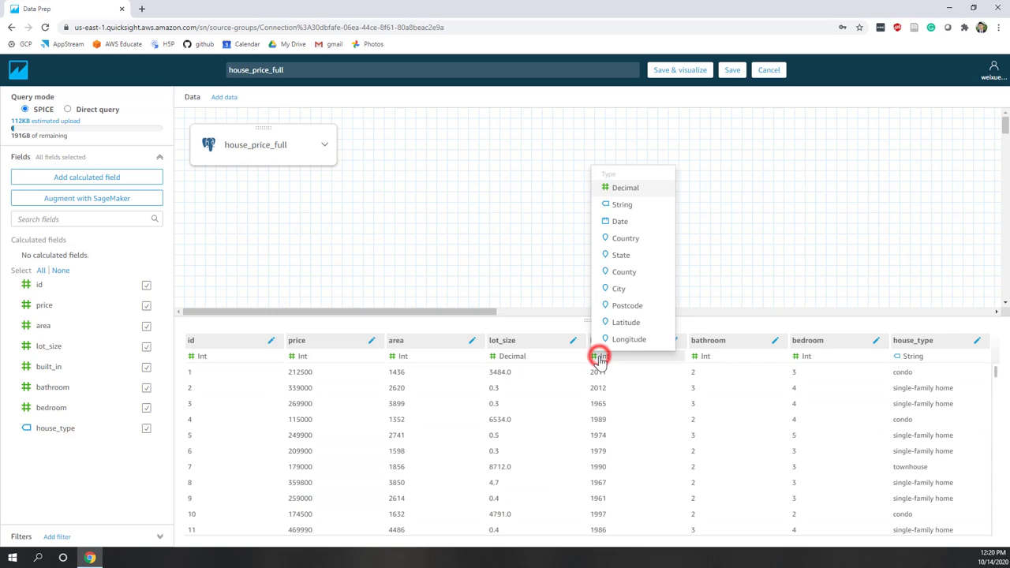
{"action": "left_click", "coordinate": [622, 205]}
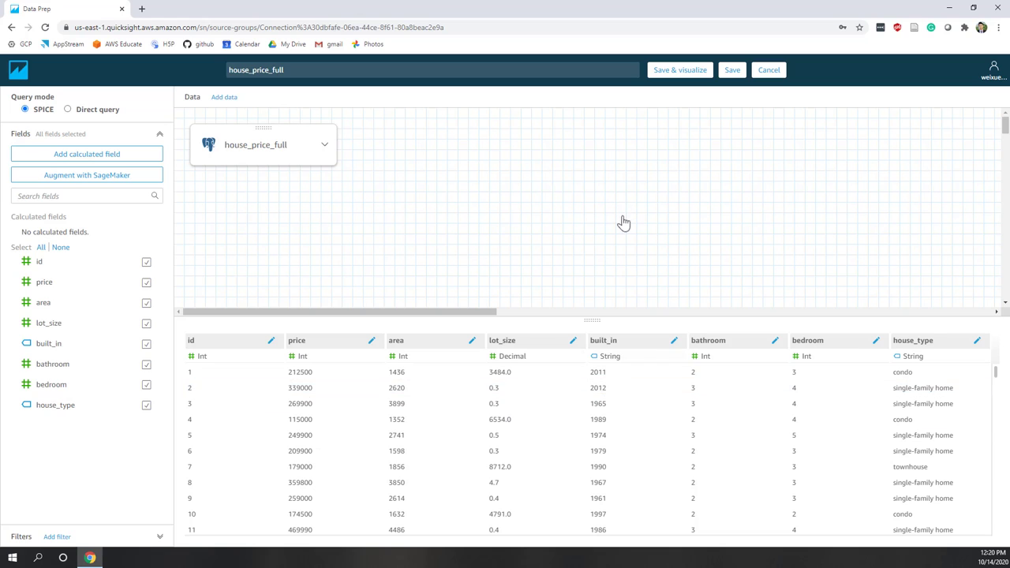
{"action": "scroll", "coordinate": [628, 438], "scroll_direction": "down", "scroll_amount": 5}
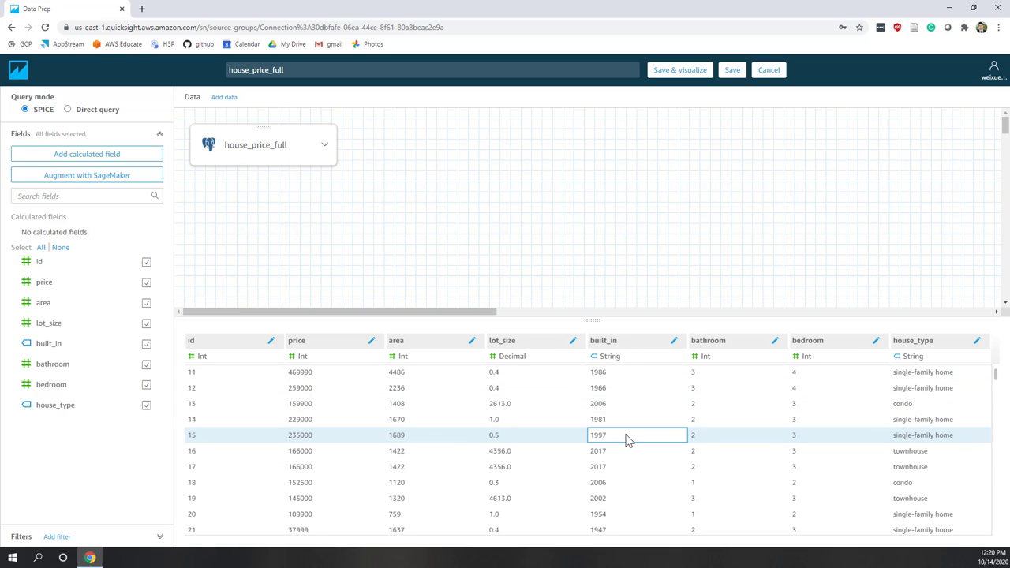
{"action": "scroll", "coordinate": [627, 439], "scroll_direction": "up", "scroll_amount": 5}
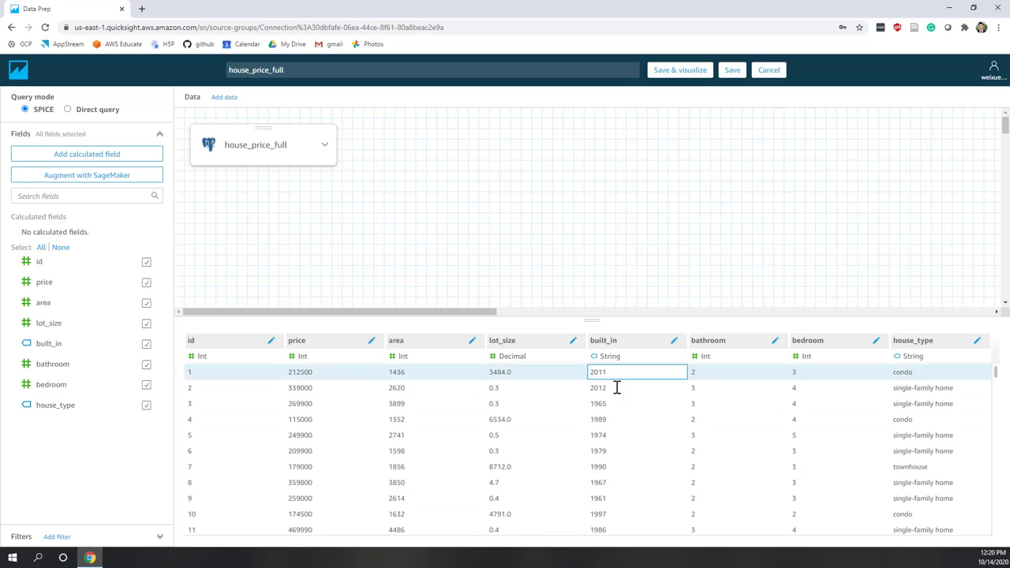
{"action": "left_click", "coordinate": [610, 359]}
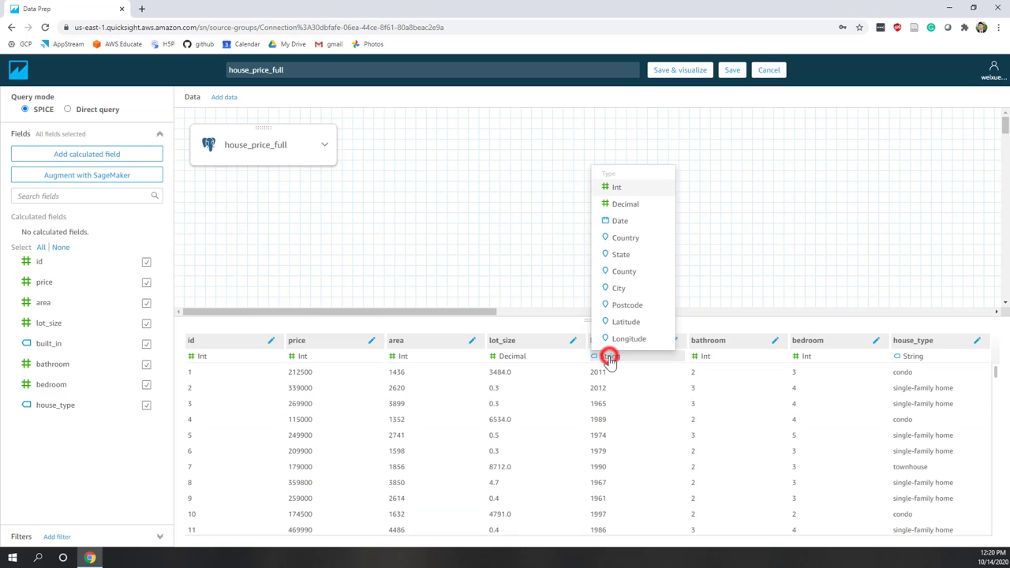
{"action": "left_click", "coordinate": [645, 228]}
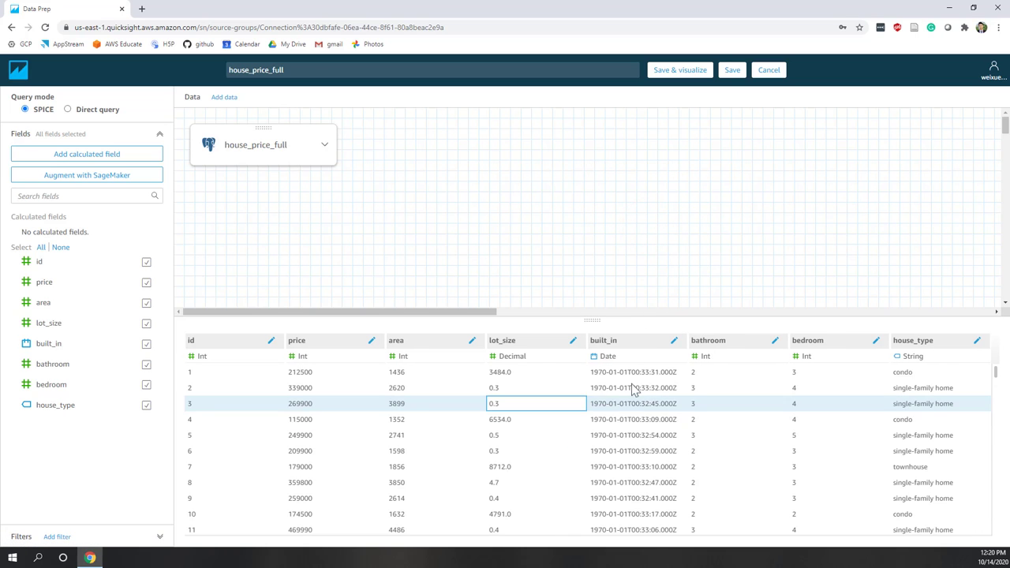
{"action": "scroll", "coordinate": [624, 451], "scroll_direction": "down", "scroll_amount": 5}
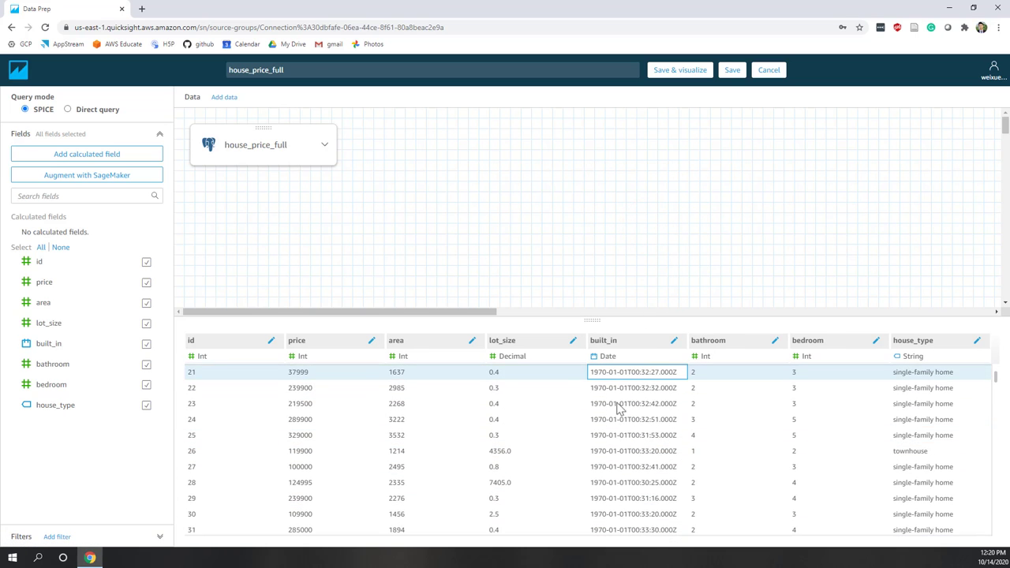
{"action": "left_click", "coordinate": [610, 359]}
{"action": "left_click", "coordinate": [628, 225]}
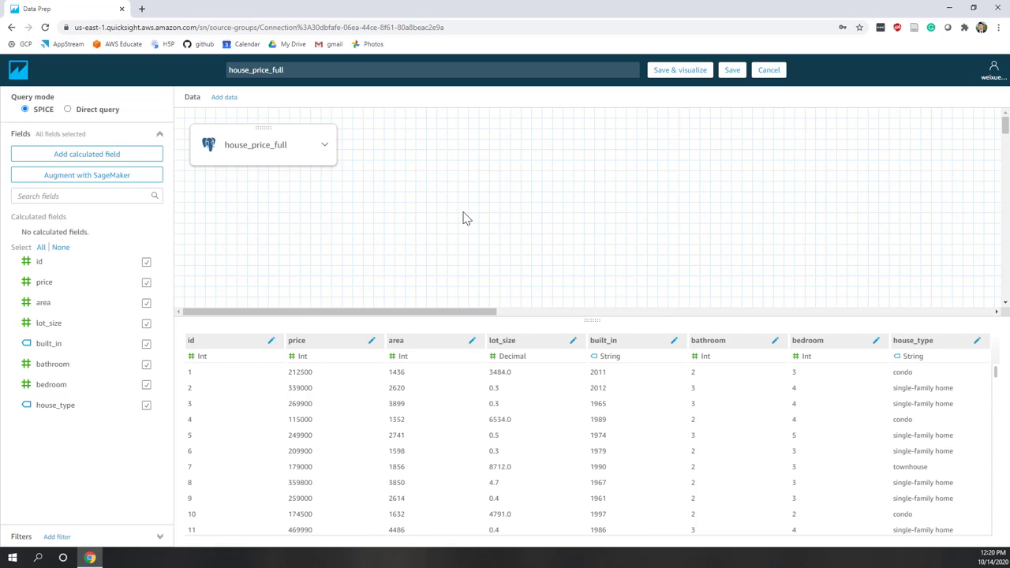
Add a calculated field named year with formula parseDate({built_in},'yyyy').
{"action": "left_click", "coordinate": [82, 153]}
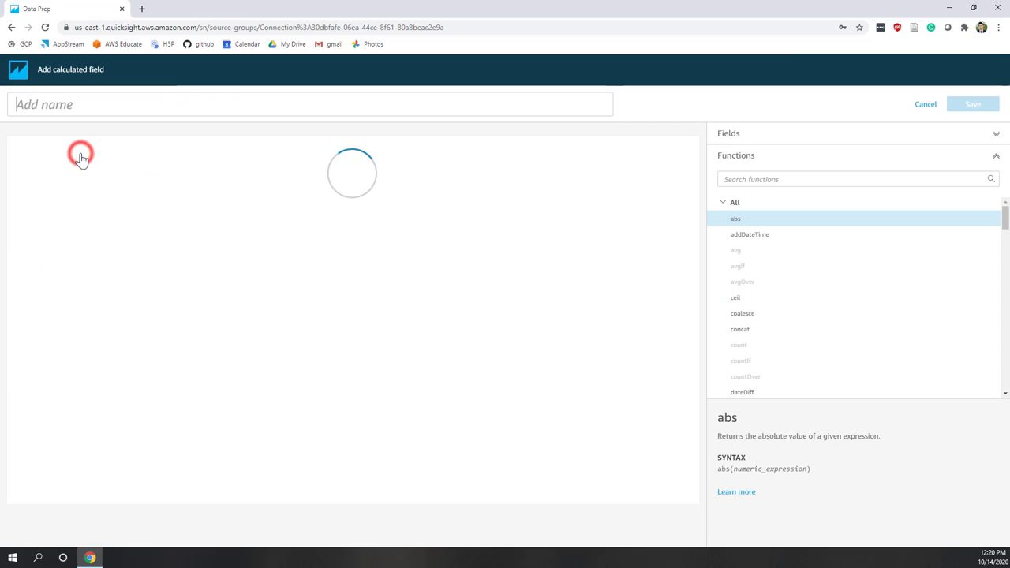
{"action": "left_click", "coordinate": [83, 105]}
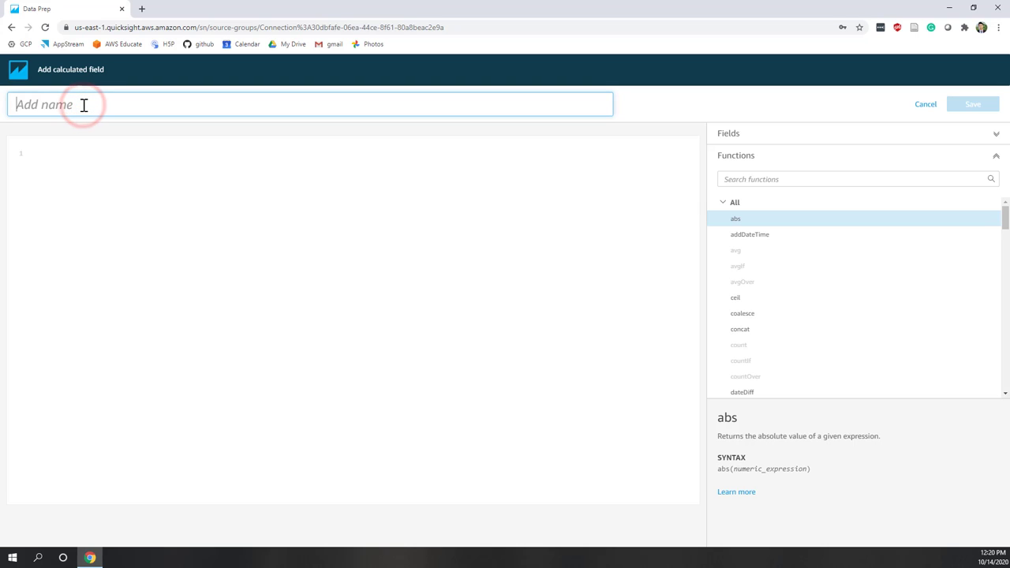
{"action": "type", "text": "year"}
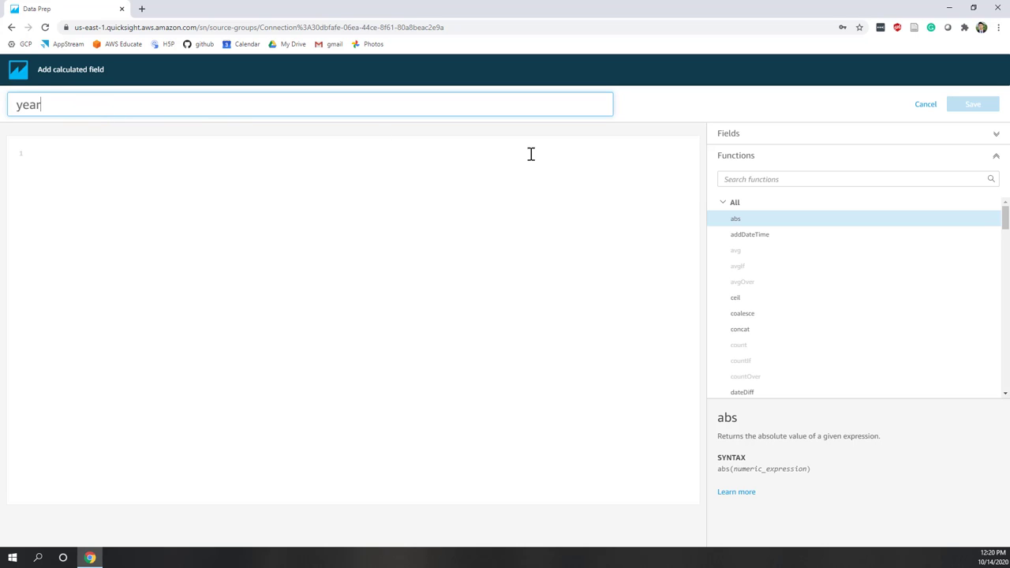
{"action": "left_click", "coordinate": [760, 179]}
{"action": "type", "text": "date"}
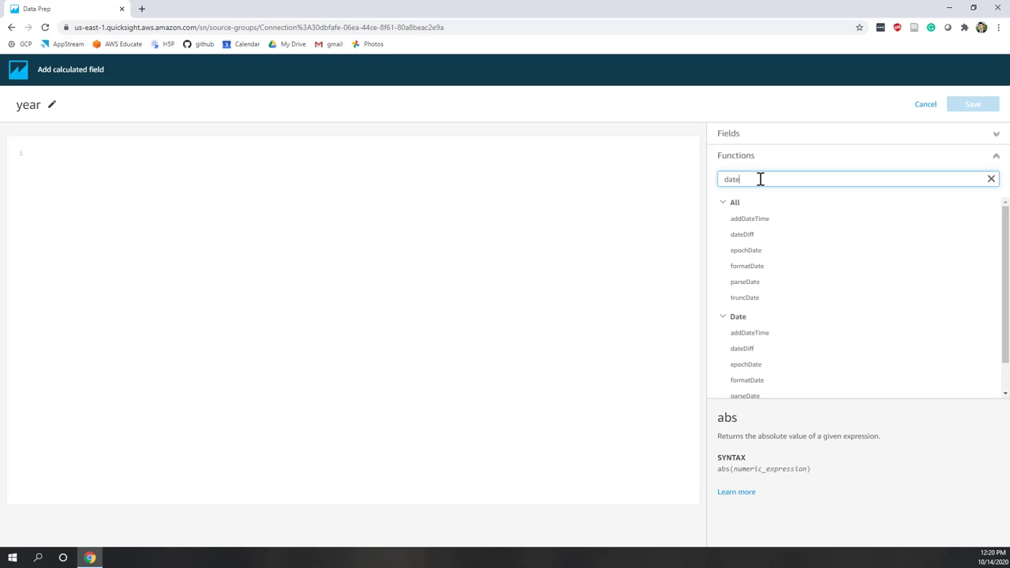
{"action": "left_click", "coordinate": [752, 289]}
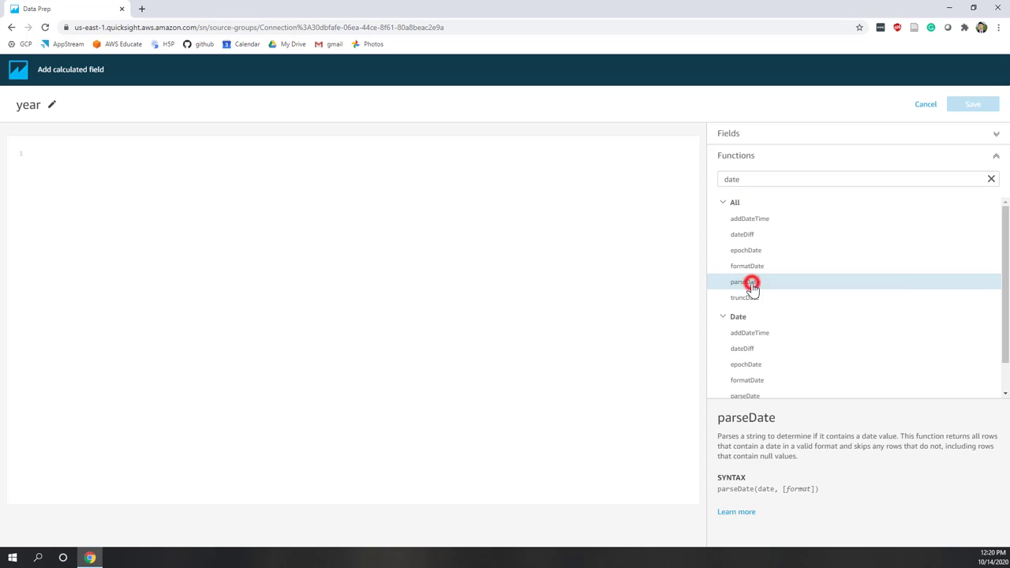
{"action": "left_click", "coordinate": [752, 289]}
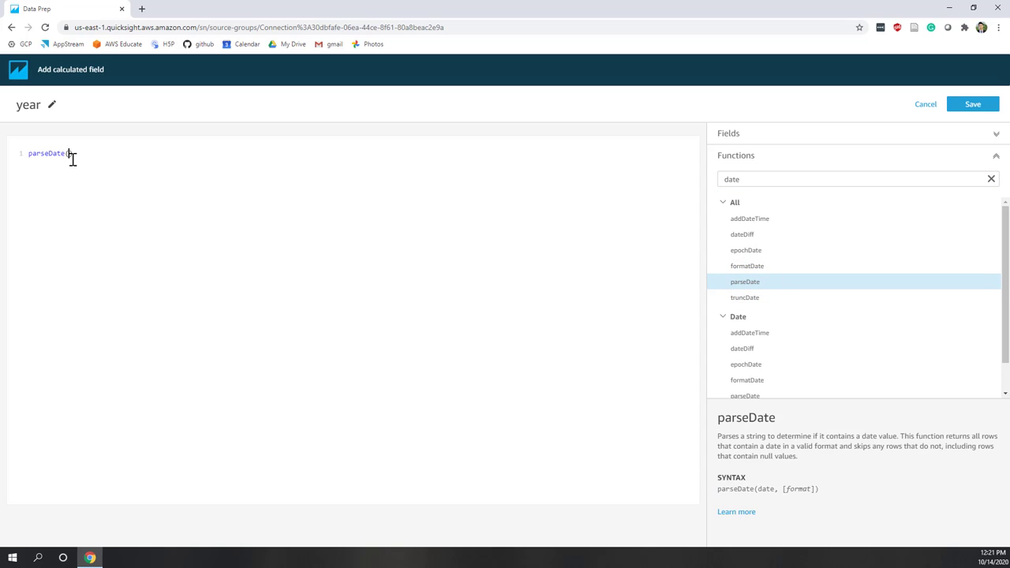
{"action": "left_click", "coordinate": [738, 138]}
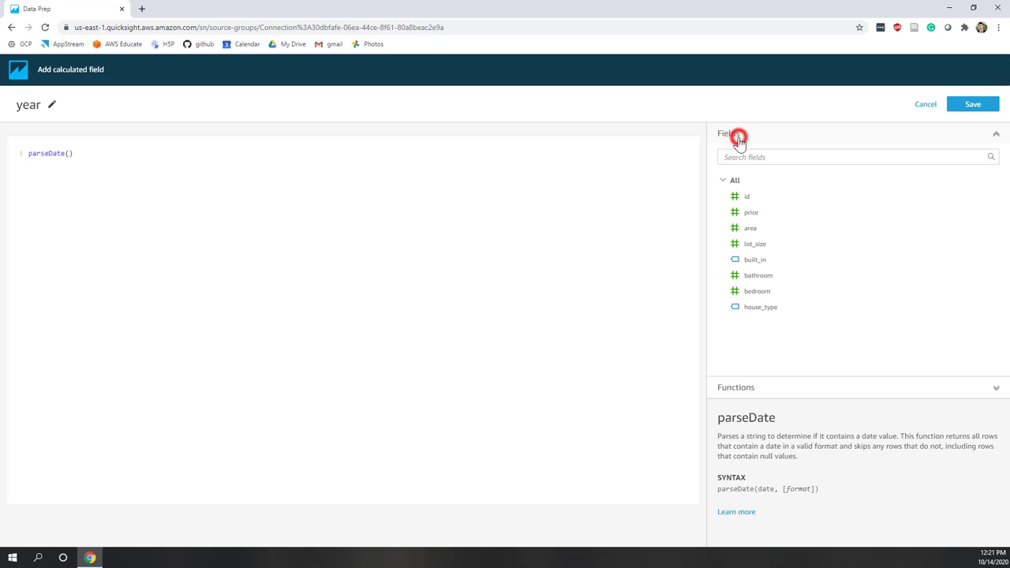
{"action": "double_click", "coordinate": [756, 261]}
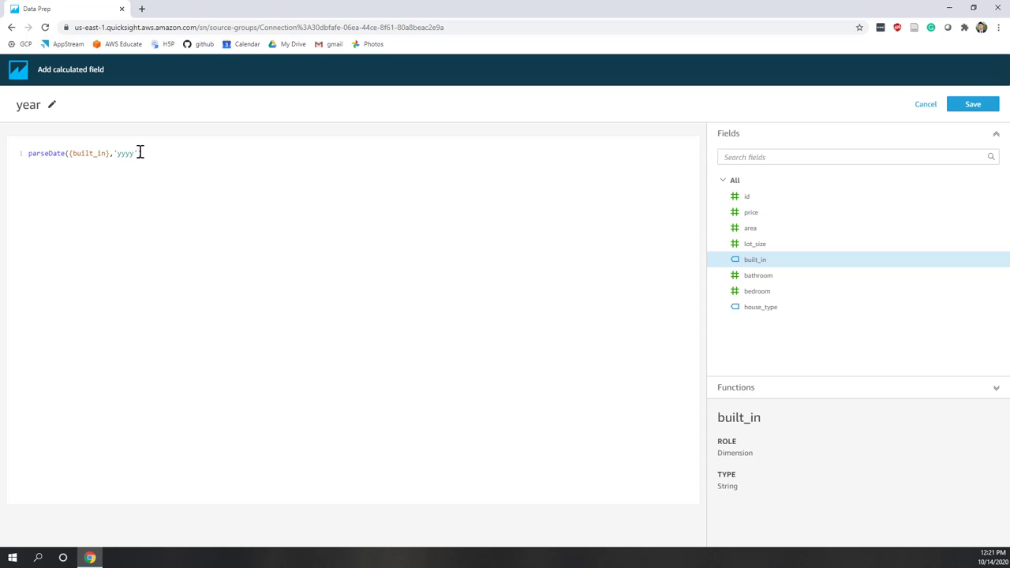
{"action": "double_click", "coordinate": [137, 153]}
{"action": "left_click", "coordinate": [130, 153]}
Save the year field and check the preview shows values like 2011-01-01.
{"action": "left_click", "coordinate": [977, 105]}
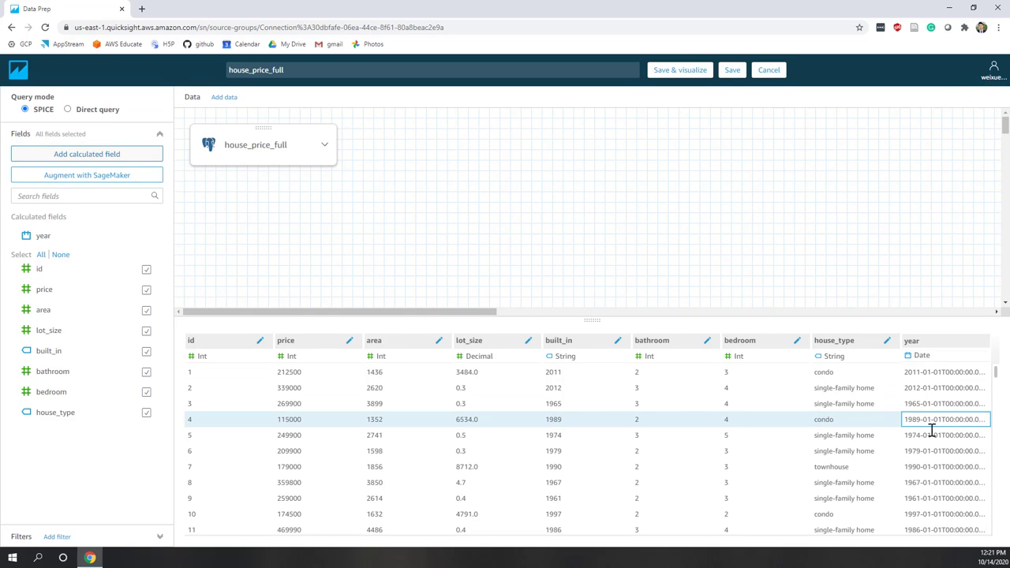
{"action": "scroll", "coordinate": [931, 430], "scroll_direction": "down", "scroll_amount": 10}
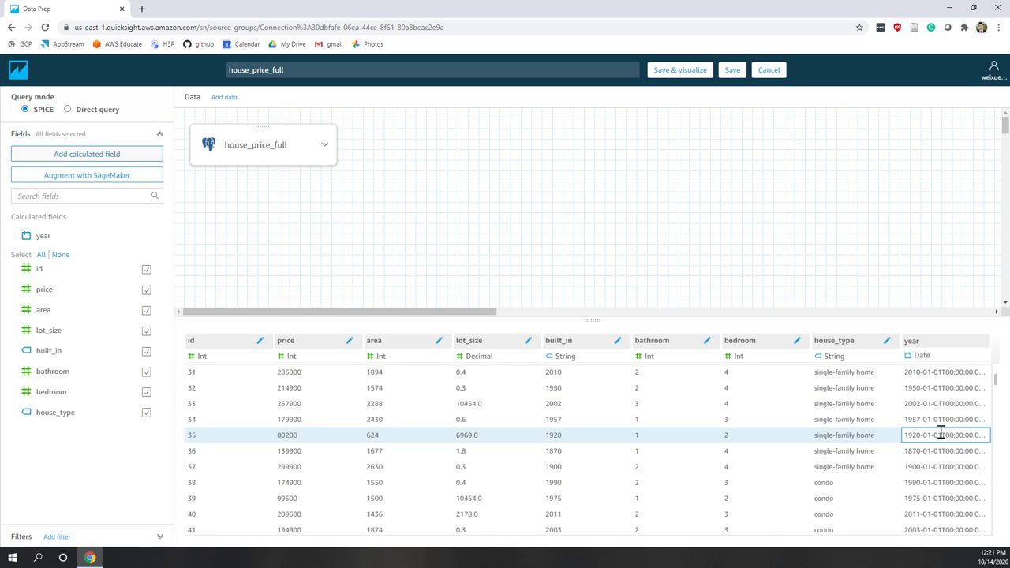
{"action": "scroll", "coordinate": [940, 434], "scroll_direction": "up", "scroll_amount": 10}
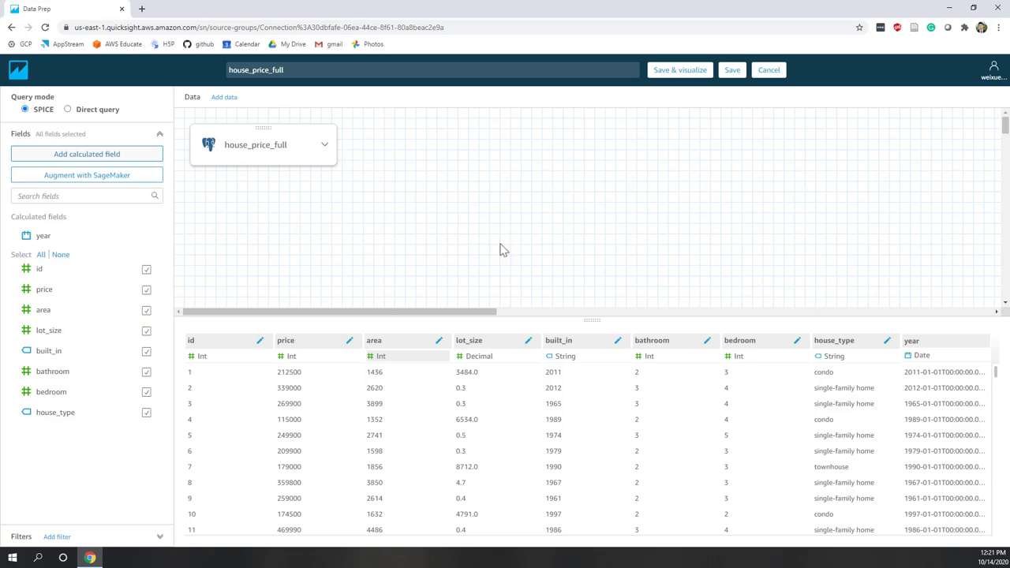
{"action": "scroll", "coordinate": [378, 431], "scroll_direction": "down", "scroll_amount": 10}
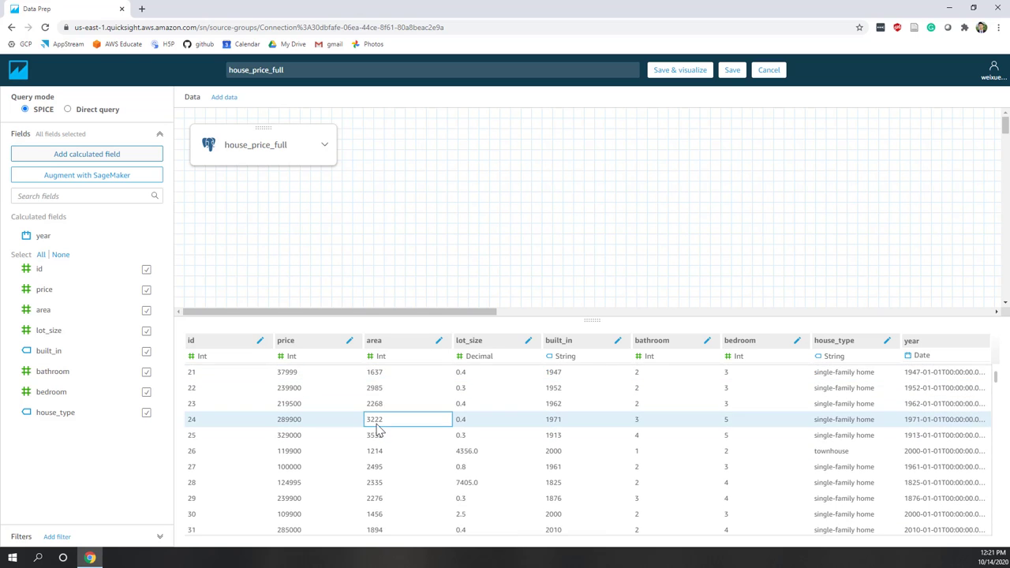
{"action": "scroll", "coordinate": [377, 430], "scroll_direction": "up", "scroll_amount": 10}
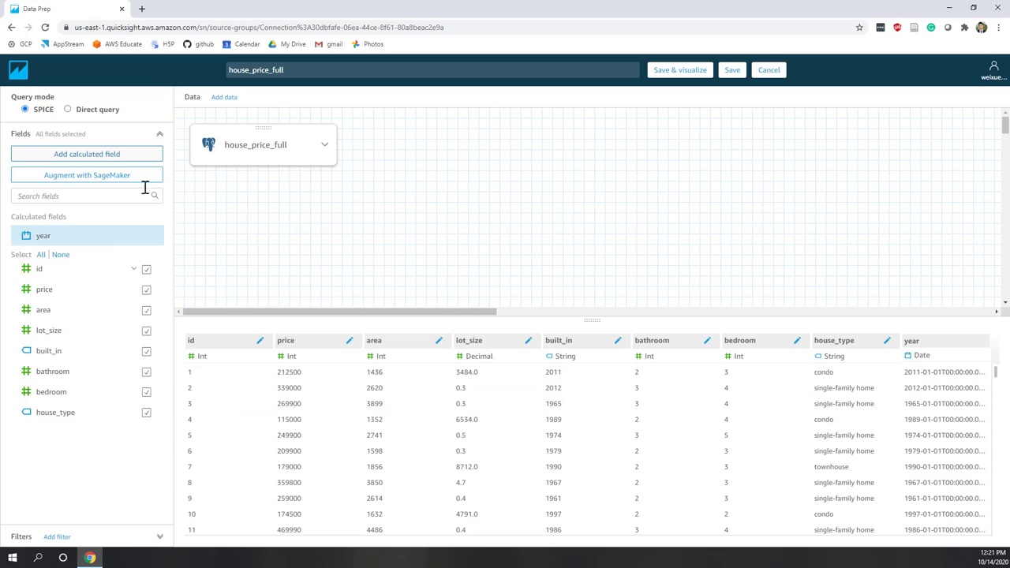
Create and save a calculated field 'unit price' defined as {price}/{area}.
{"action": "left_click", "coordinate": [74, 154]}
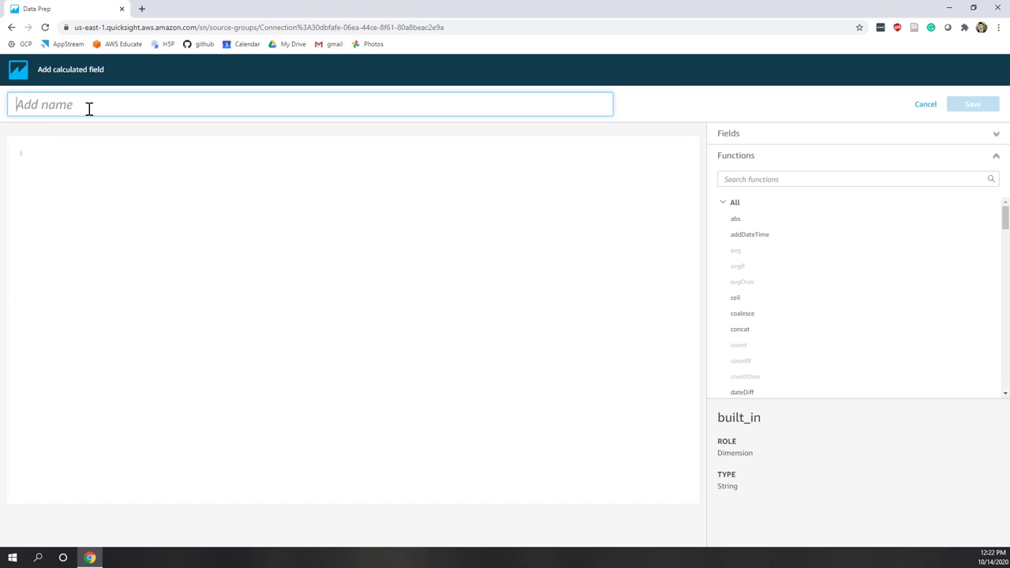
{"action": "type", "text": "unit price"}
{"action": "left_click", "coordinate": [149, 201]}
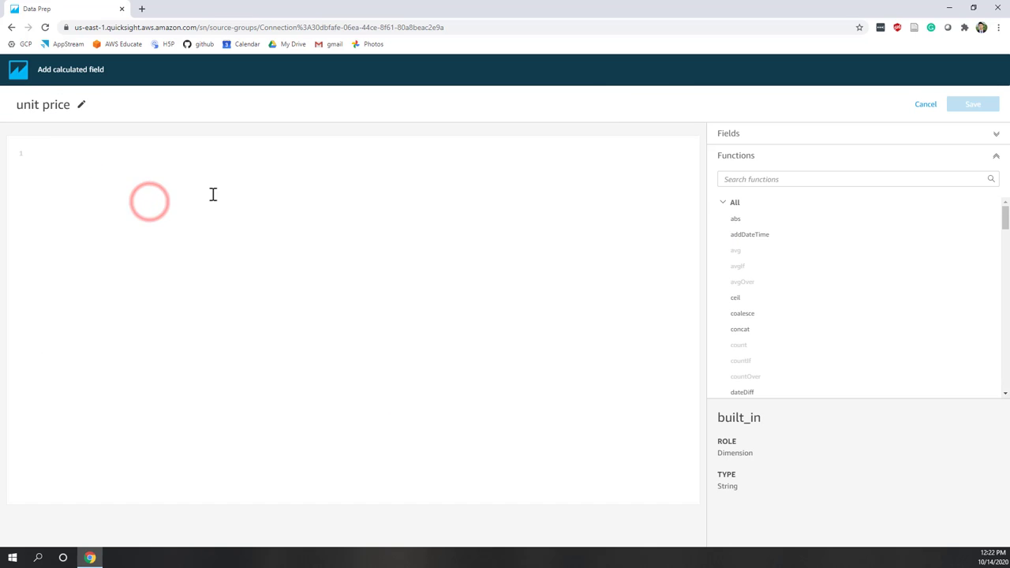
{"action": "left_click", "coordinate": [721, 133]}
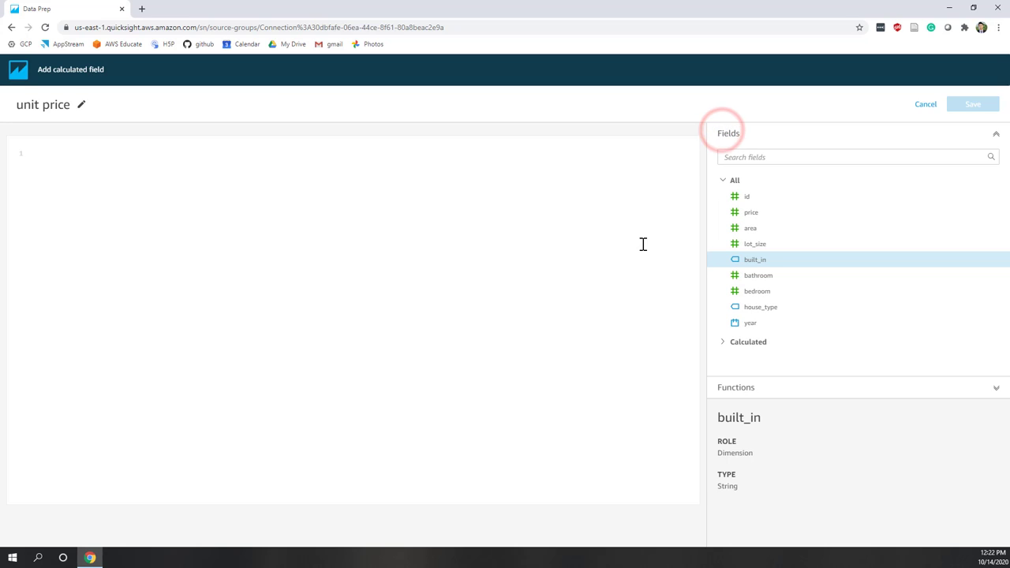
{"action": "left_click", "coordinate": [754, 215]}
{"action": "type", "text": "/"}
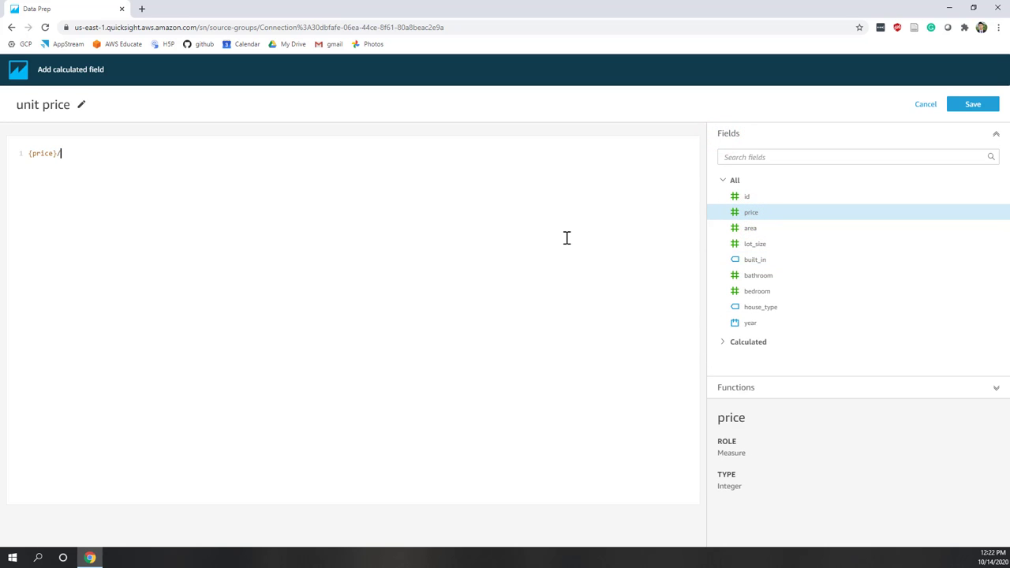
{"action": "left_click", "coordinate": [756, 228]}
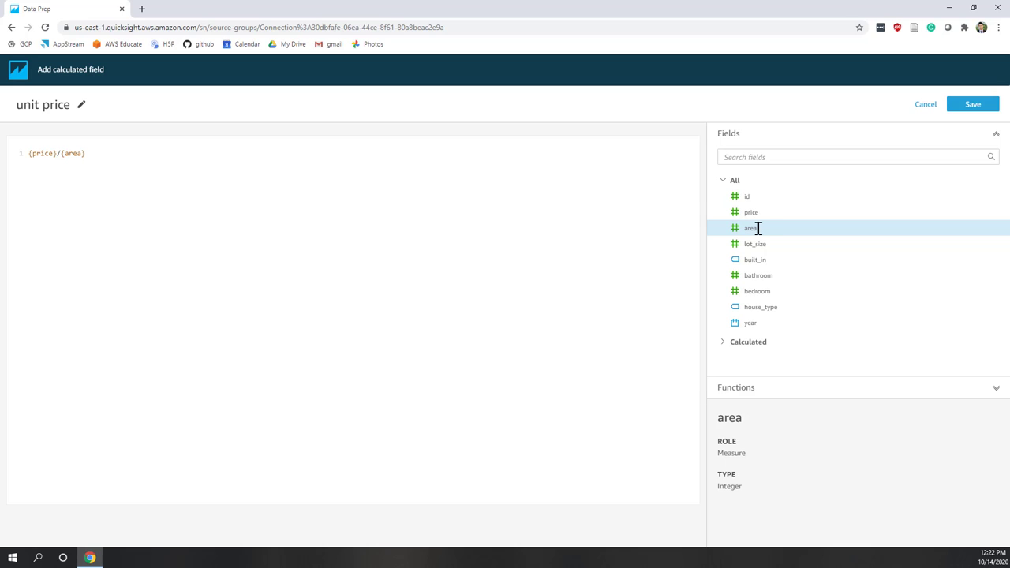
{"action": "left_click", "coordinate": [976, 107]}
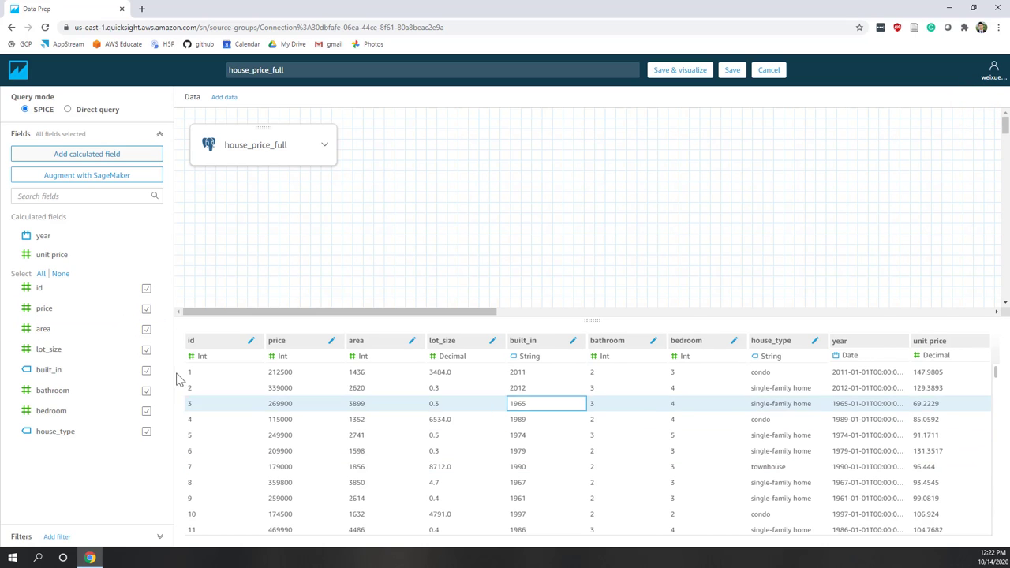
Uncheck built_in in the Fields list, leaving 9 fields in the dataset.
{"action": "scroll", "coordinate": [266, 460], "scroll_direction": "down", "scroll_amount": 3}
{"action": "scroll", "coordinate": [266, 460], "scroll_direction": "up", "scroll_amount": 3}
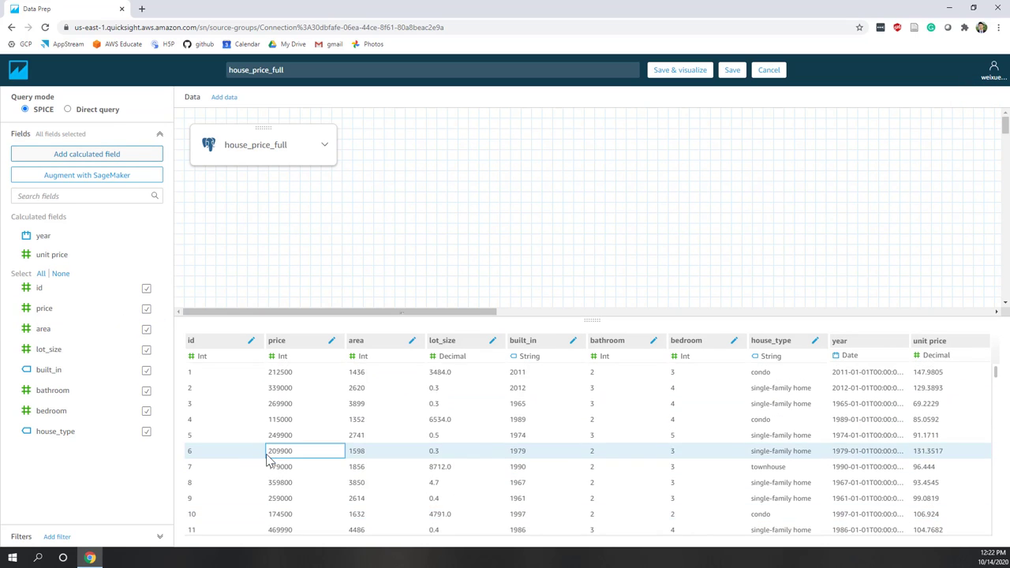
{"action": "left_click", "coordinate": [147, 371]}
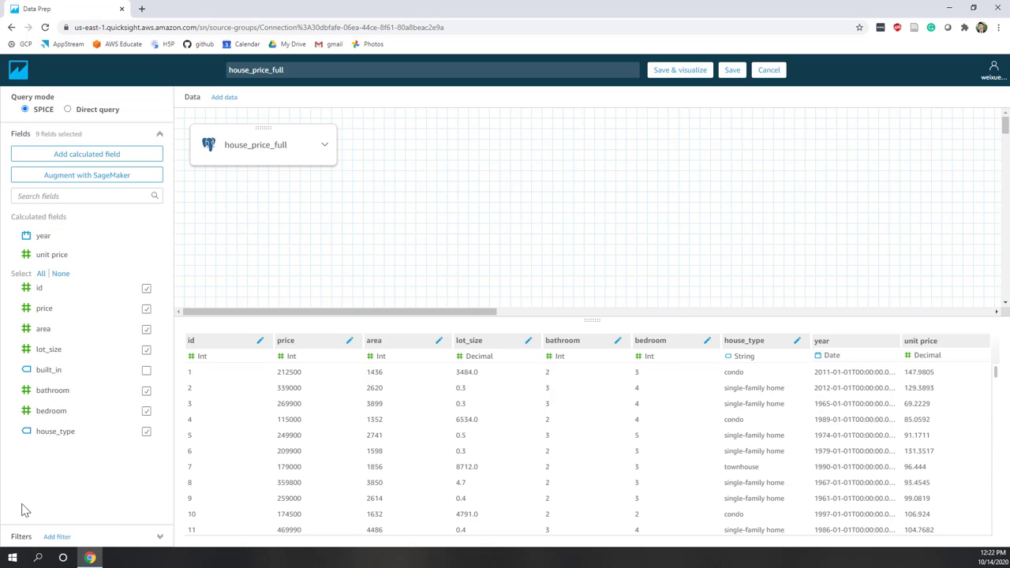
Add a filter on the year field using the After condition.
{"action": "left_click", "coordinate": [50, 538]}
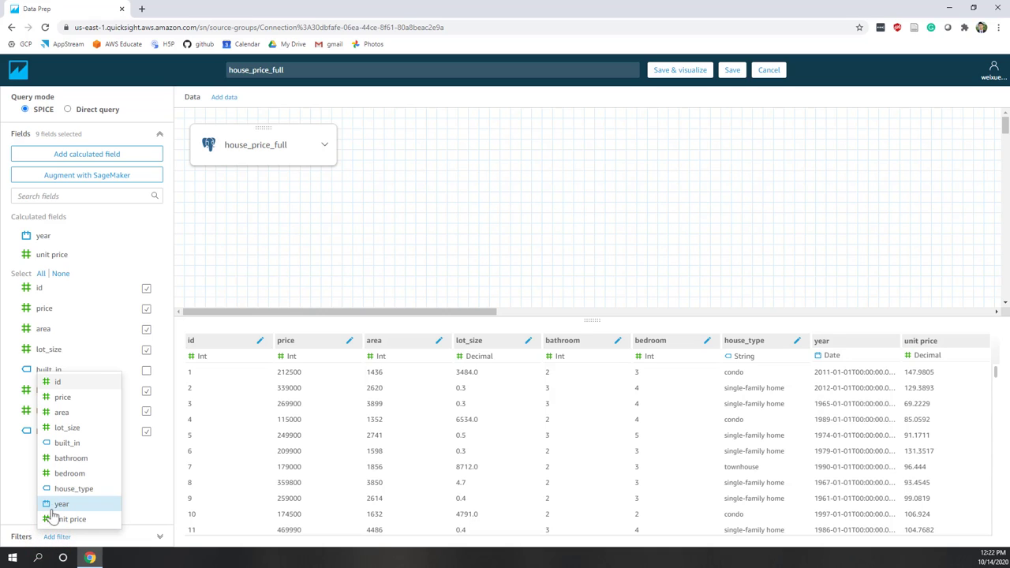
{"action": "left_click", "coordinate": [58, 503]}
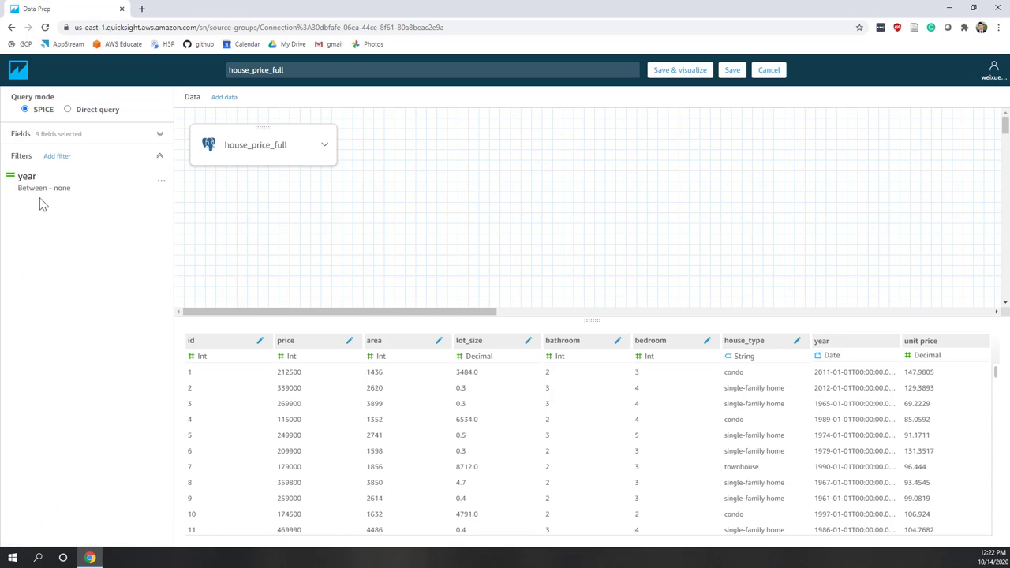
{"action": "left_click", "coordinate": [39, 188]}
{"action": "left_click", "coordinate": [50, 209]}
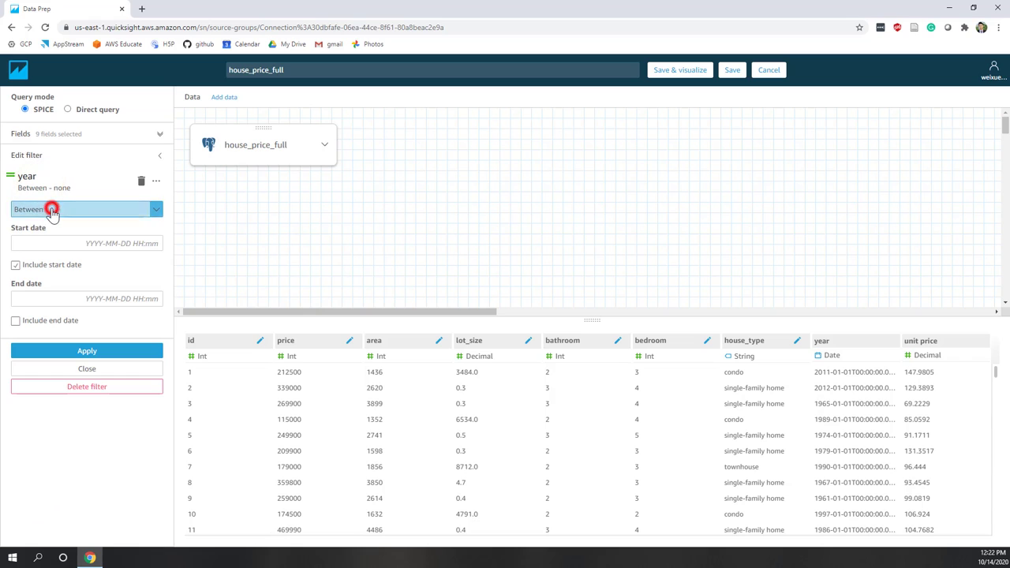
{"action": "left_click", "coordinate": [47, 238]}
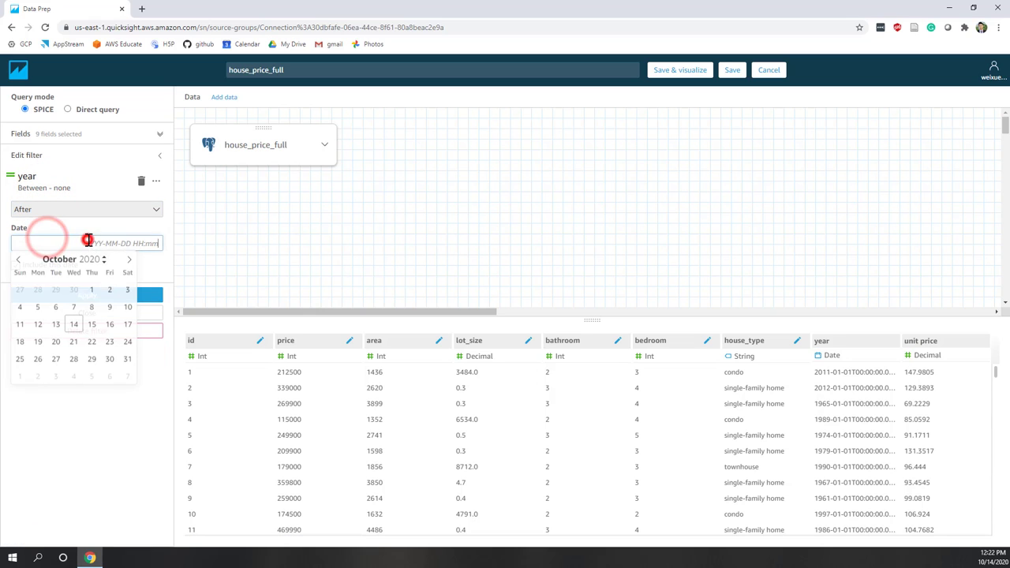
Set the filter date to January 1, 1990, apply it, and review the preview table.
{"action": "left_click", "coordinate": [85, 239]}
{"action": "type", "text": "1990"}
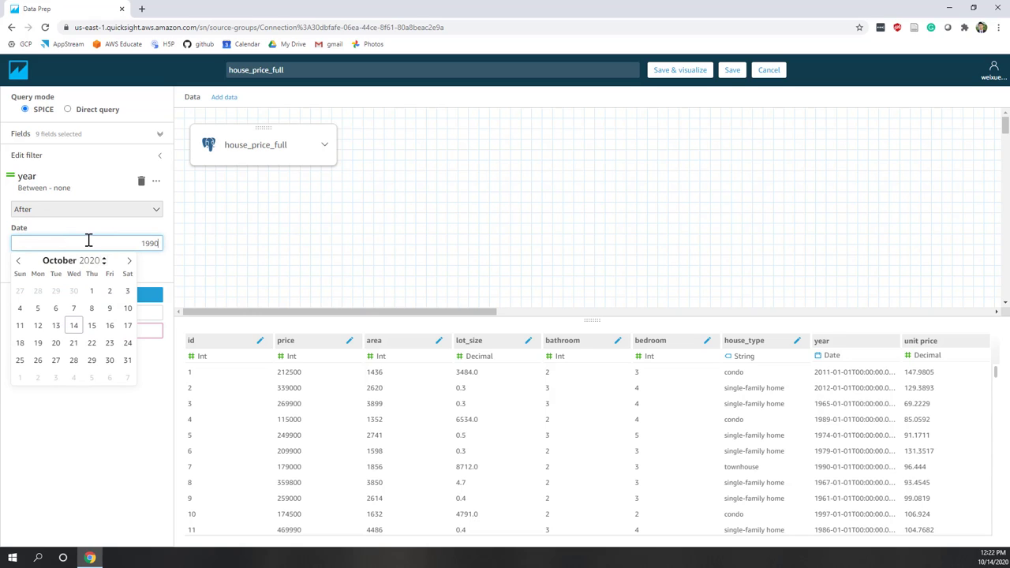
{"action": "key", "text": "Return"}
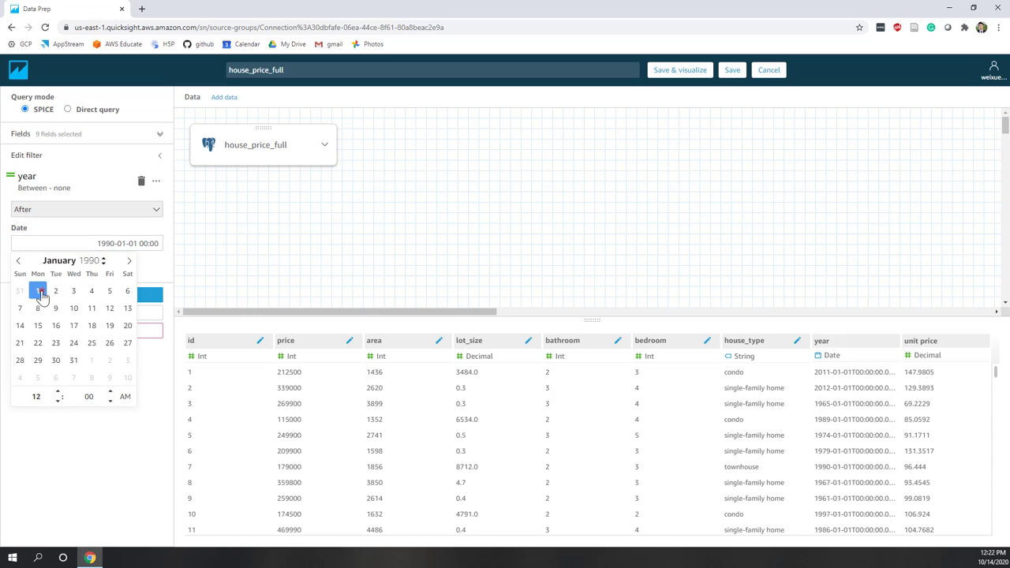
{"action": "left_click", "coordinate": [37, 291]}
{"action": "left_click", "coordinate": [39, 460]}
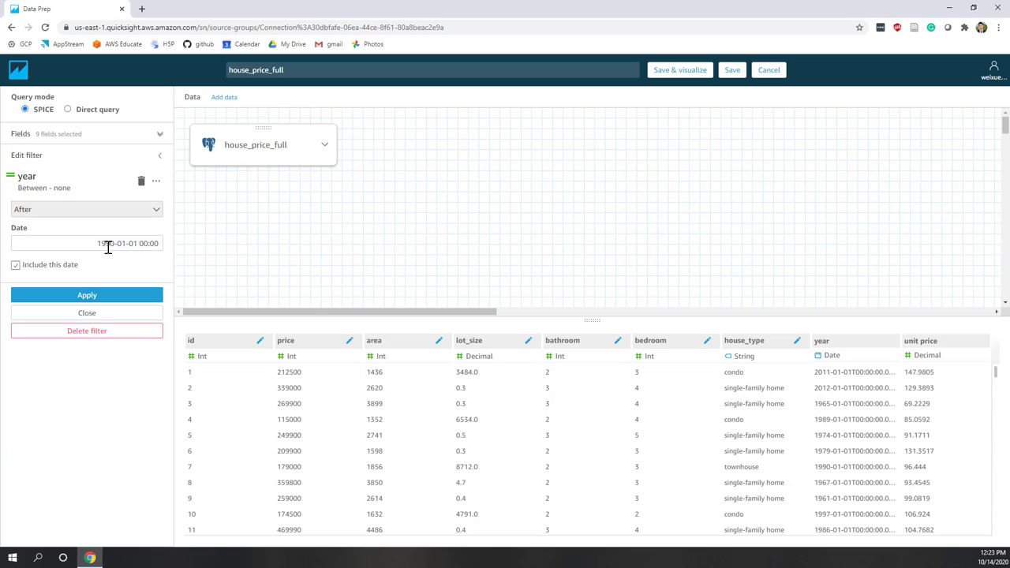
{"action": "left_click", "coordinate": [96, 297]}
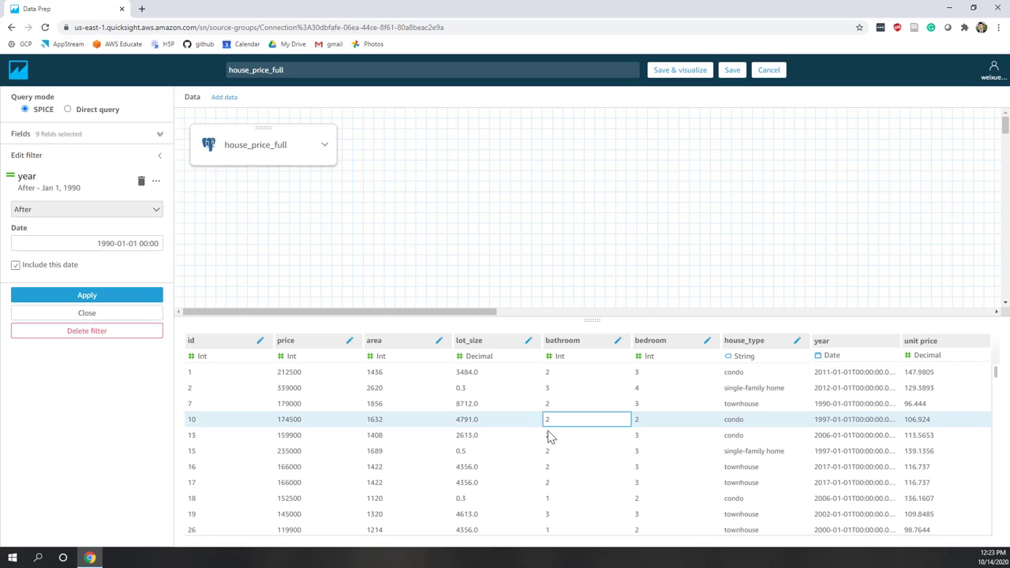
{"action": "scroll", "coordinate": [518, 455], "scroll_direction": "down", "scroll_amount": 15}
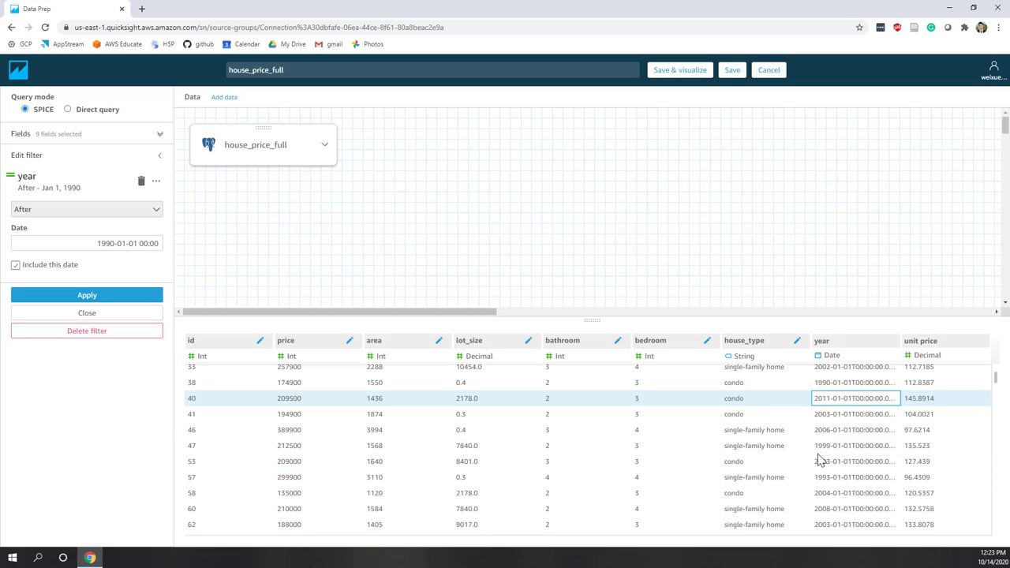
{"action": "scroll", "coordinate": [819, 455], "scroll_direction": "down", "scroll_amount": 12}
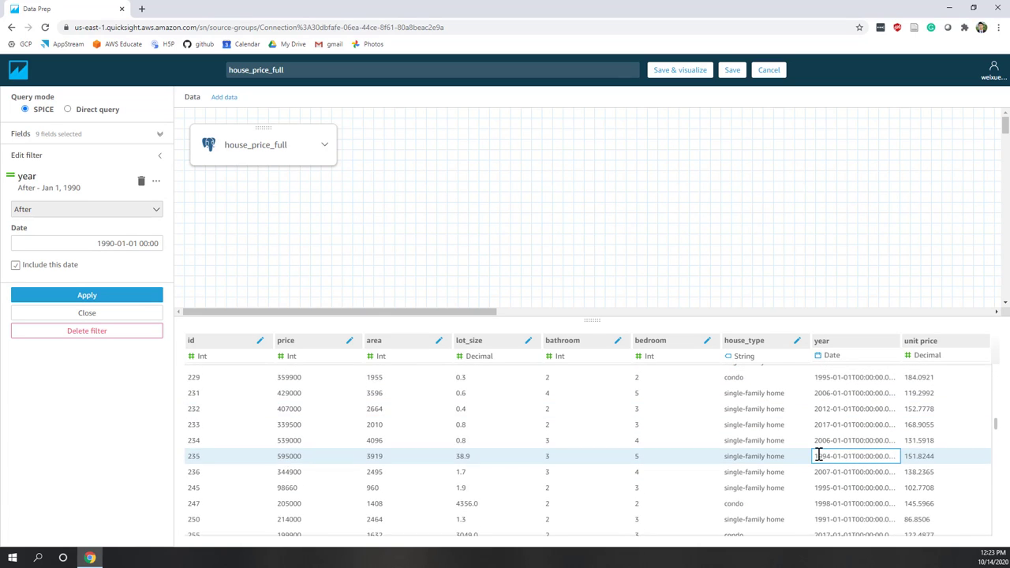
{"action": "scroll", "coordinate": [819, 454], "scroll_direction": "up", "scroll_amount": 20}
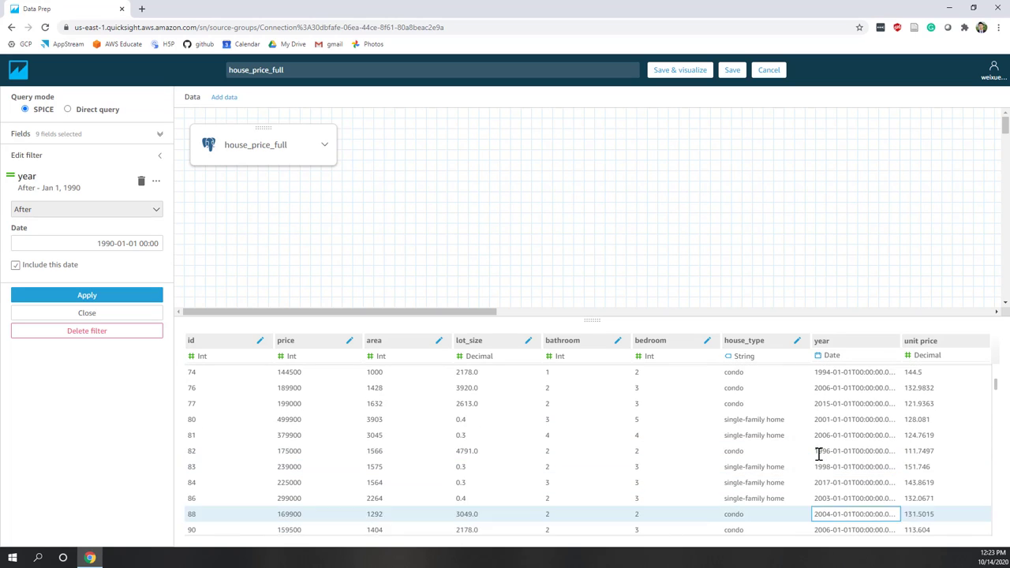
{"action": "scroll", "coordinate": [817, 458], "scroll_direction": "up", "scroll_amount": 3}
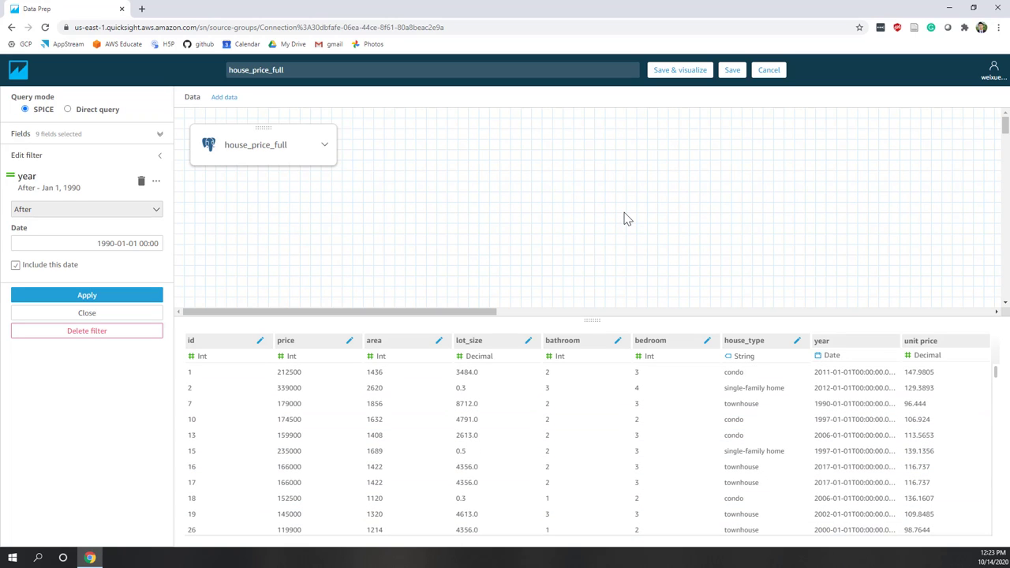
Save the dataset into a new house_price_full analysis and dismiss the import-complete notice.
{"action": "left_click", "coordinate": [669, 76]}
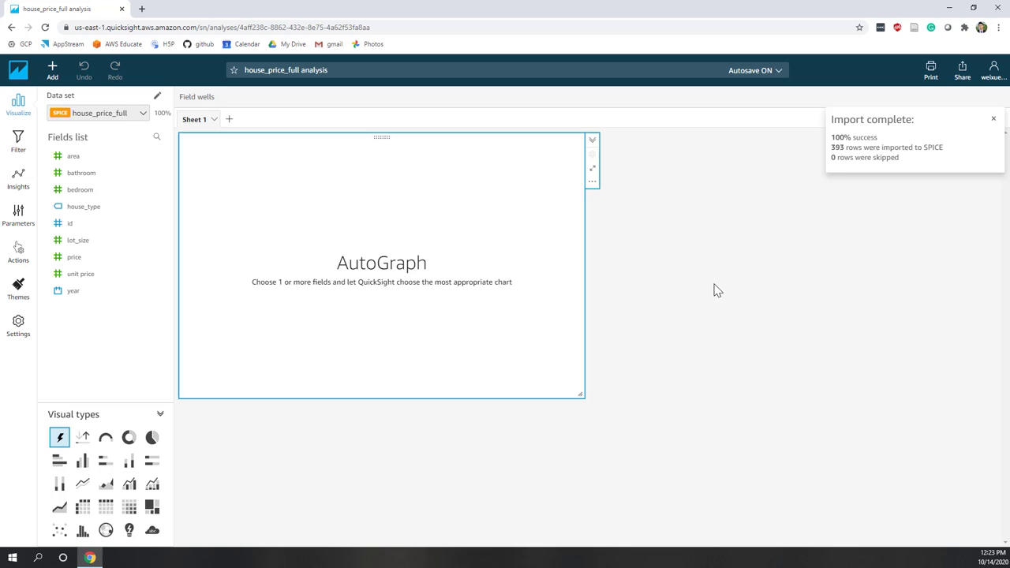
{"action": "left_click", "coordinate": [993, 118]}
{"action": "left_click", "coordinate": [52, 71]}
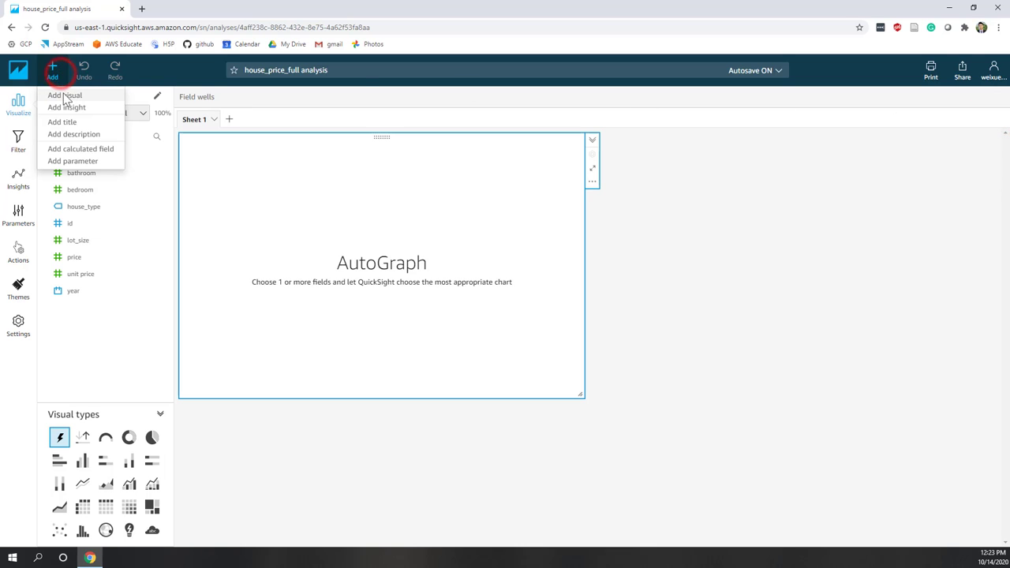
Add the sheet title 'House Price Analysis'.
{"action": "left_click", "coordinate": [68, 124]}
{"action": "left_click", "coordinate": [233, 158]}
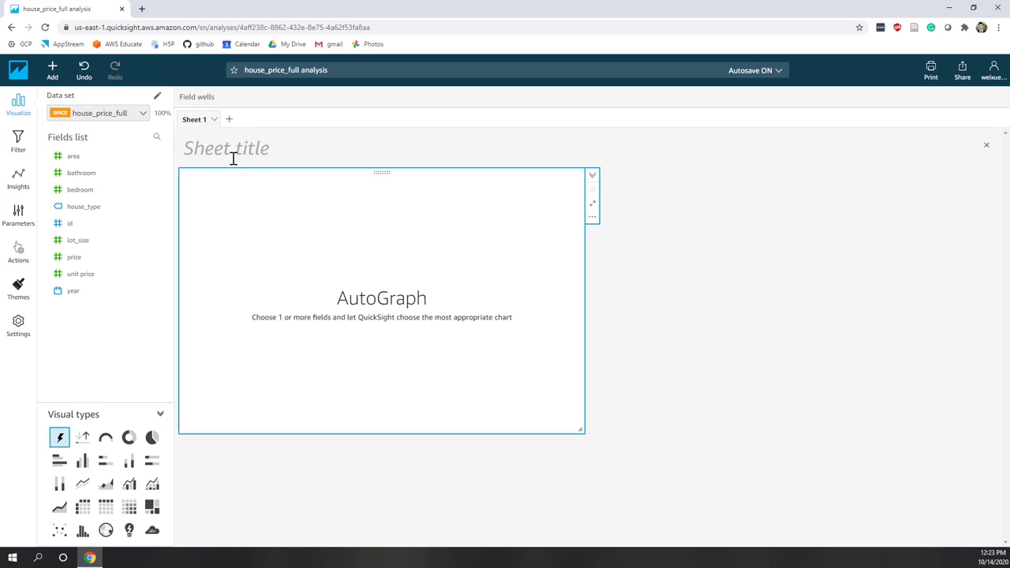
{"action": "type", "text": "House Price Analysis"}
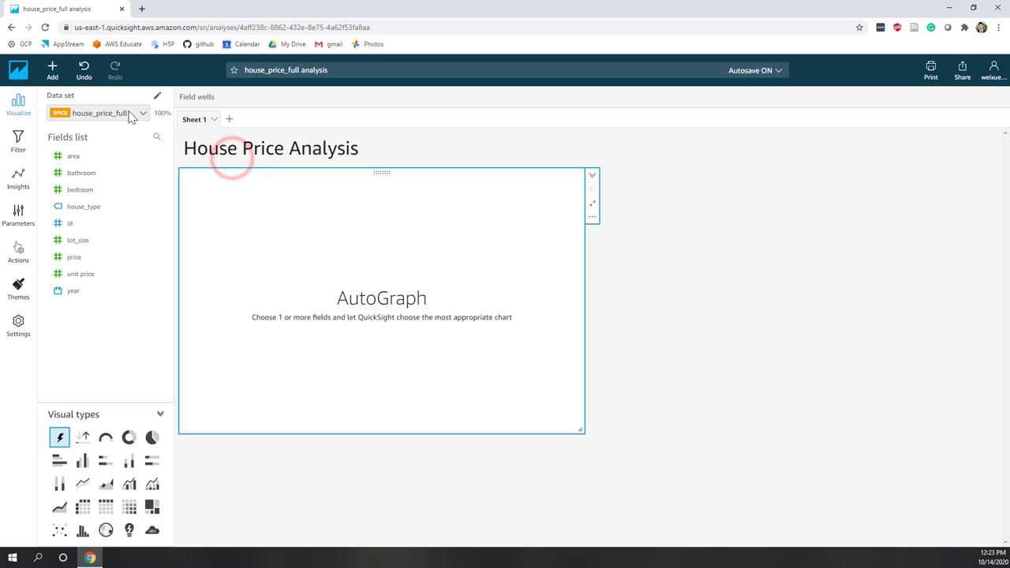
Add the description 'Analyze house price in QuickSight.' beneath the title.
{"action": "left_click", "coordinate": [50, 75]}
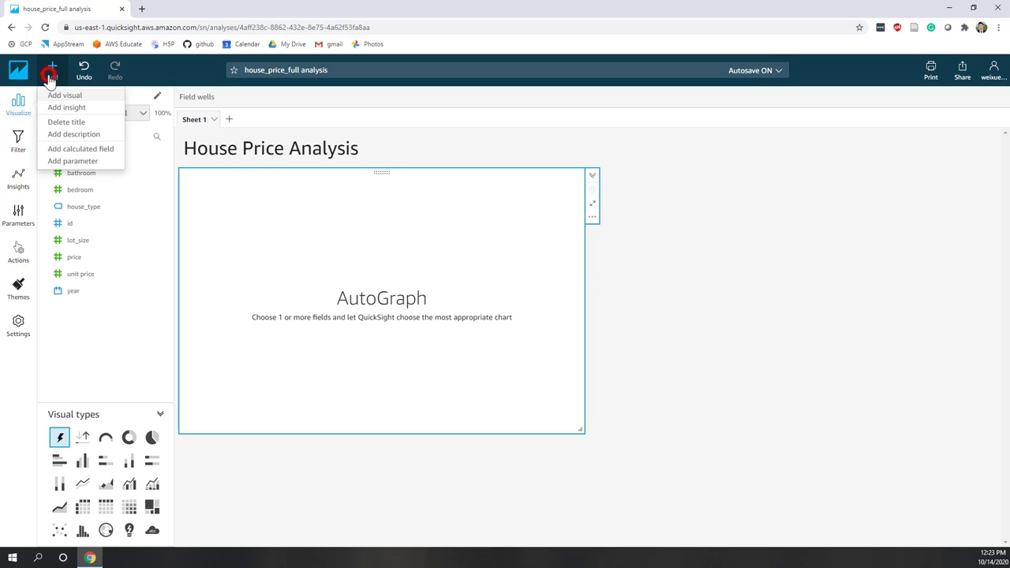
{"action": "left_click", "coordinate": [67, 134]}
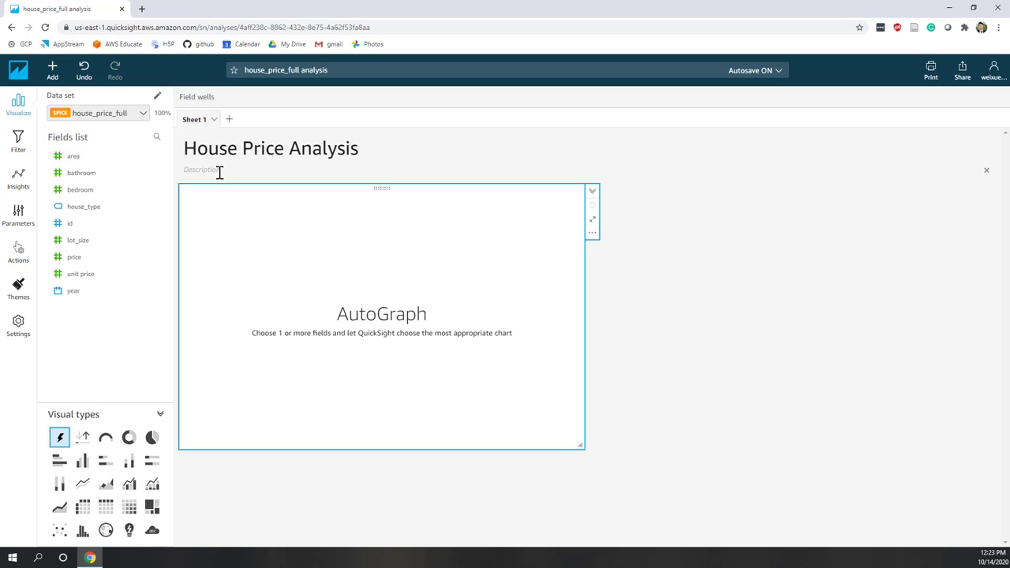
{"action": "type", "text": "Ana"}
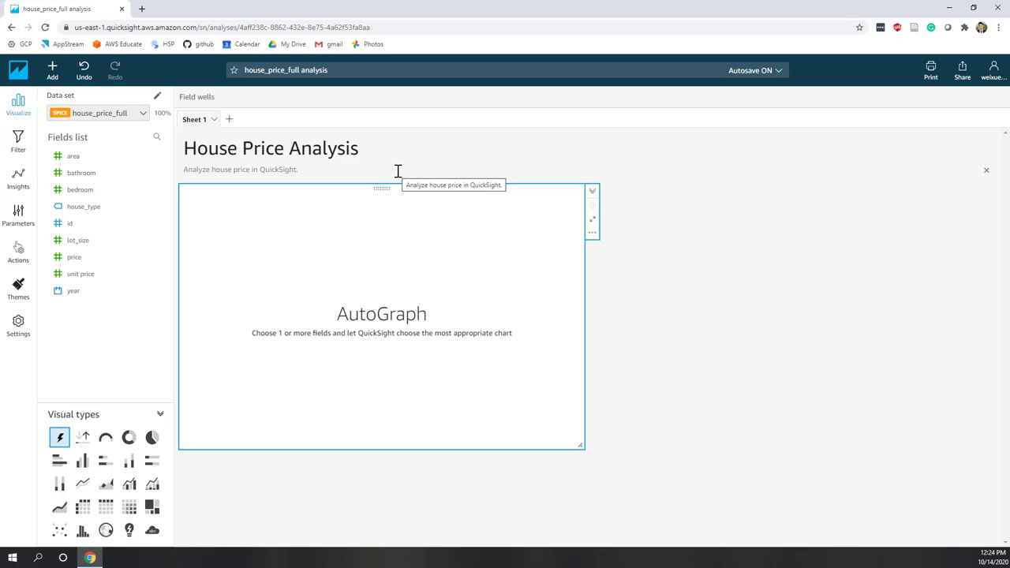
{"action": "left_click", "coordinate": [687, 347]}
{"action": "left_click", "coordinate": [435, 255]}
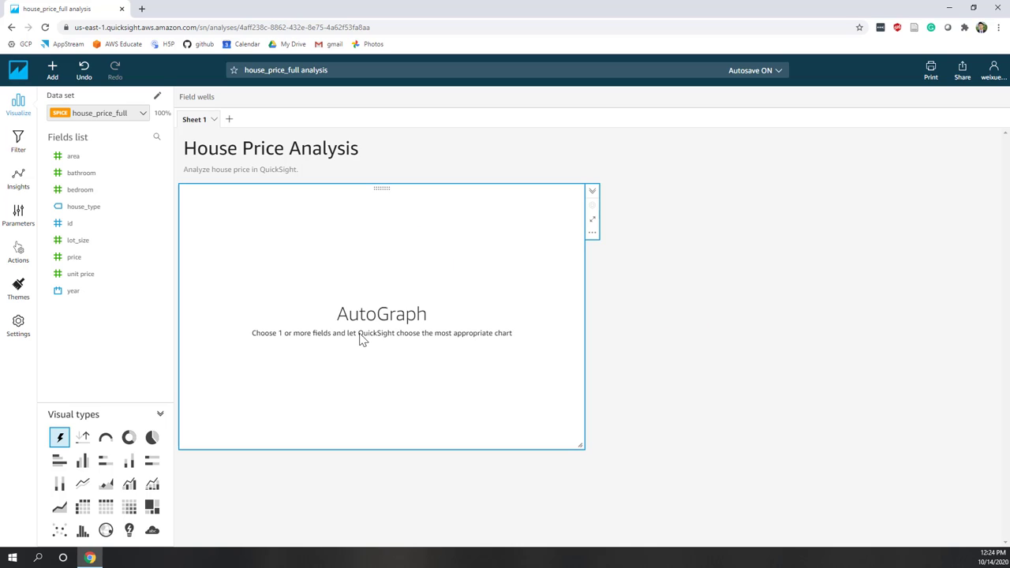
Chart Count of Records by house_type as a horizontal bar chart and expand the field wells.
{"action": "left_click", "coordinate": [95, 217]}
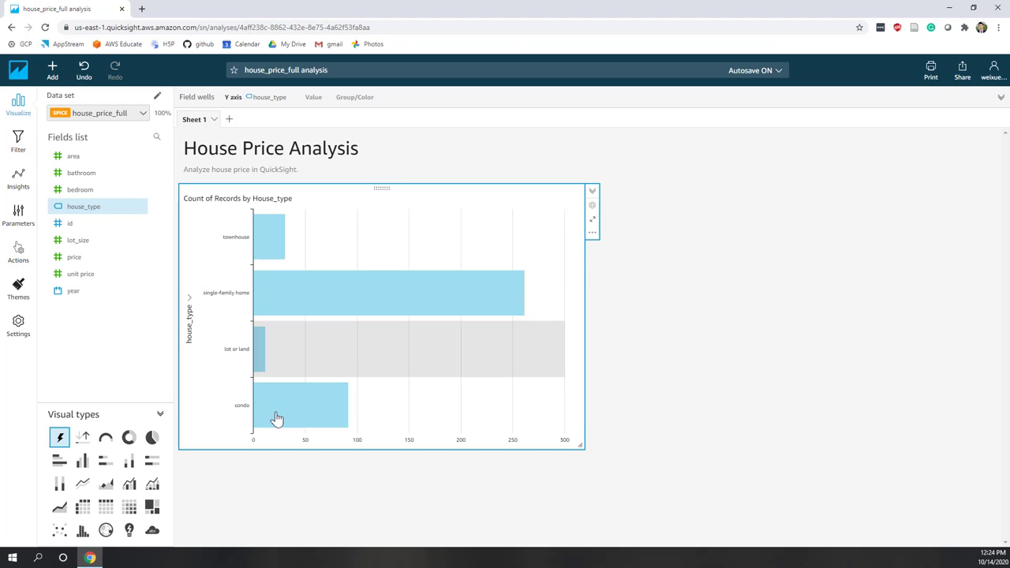
{"action": "mouse_move", "coordinate": [280, 421]}
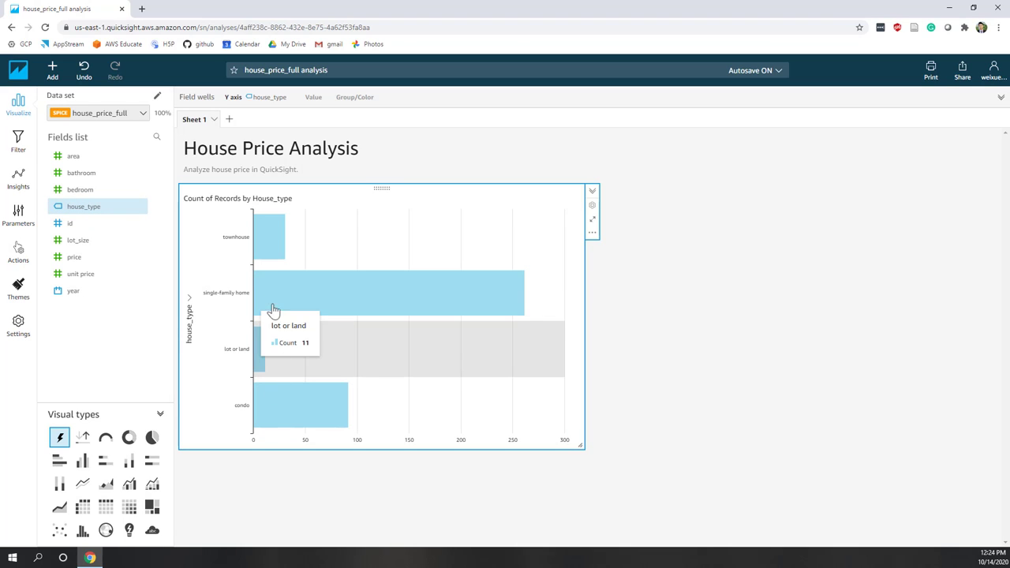
{"action": "mouse_move", "coordinate": [269, 245]}
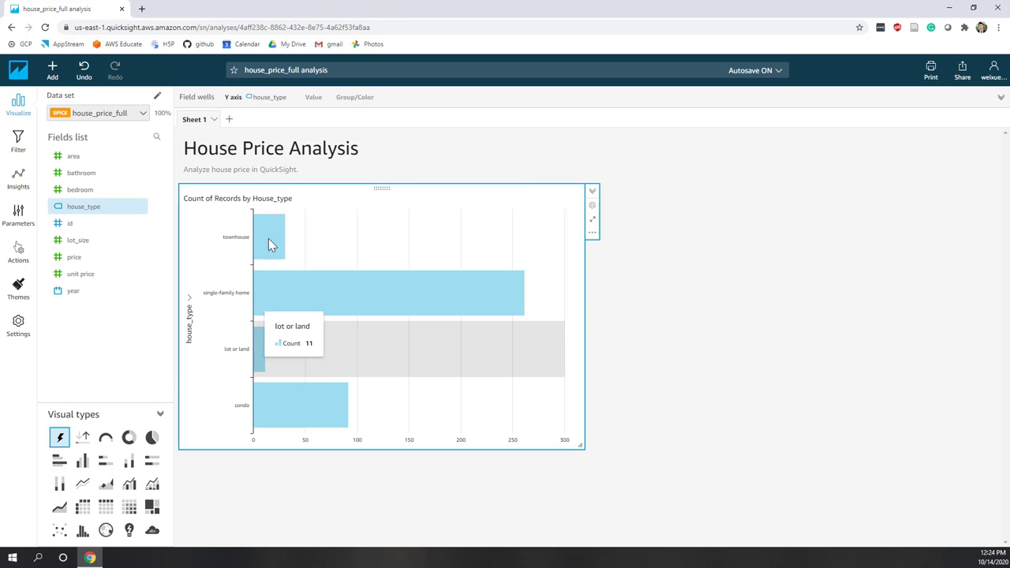
{"action": "mouse_move", "coordinate": [332, 292]}
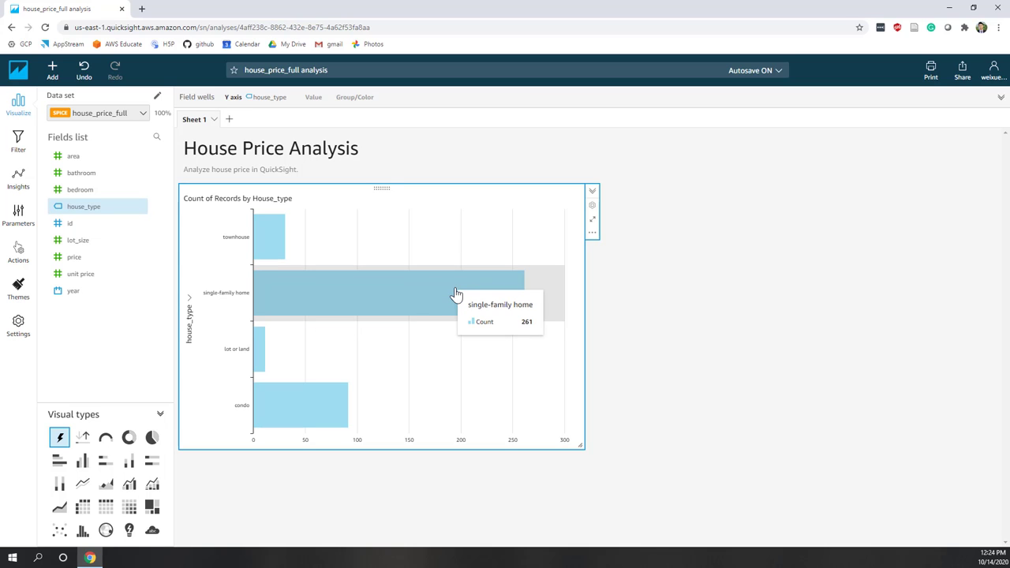
{"action": "left_click", "coordinate": [296, 99]}
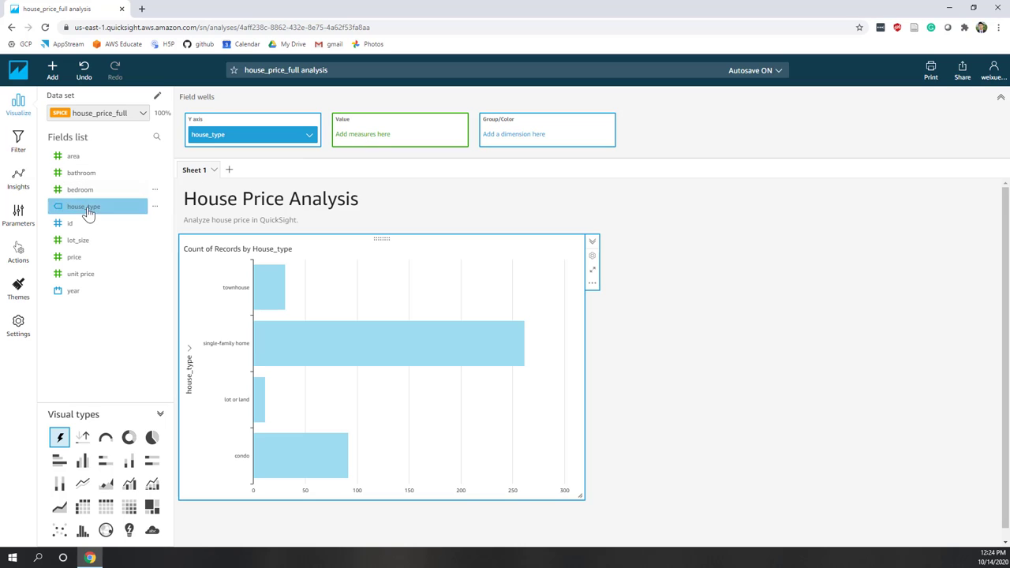
Use house_type (Count) as the Value, with bars sorted descending from single-family home.
{"action": "left_click_drag", "start_coordinate": [83, 207], "coordinate": [387, 140]}
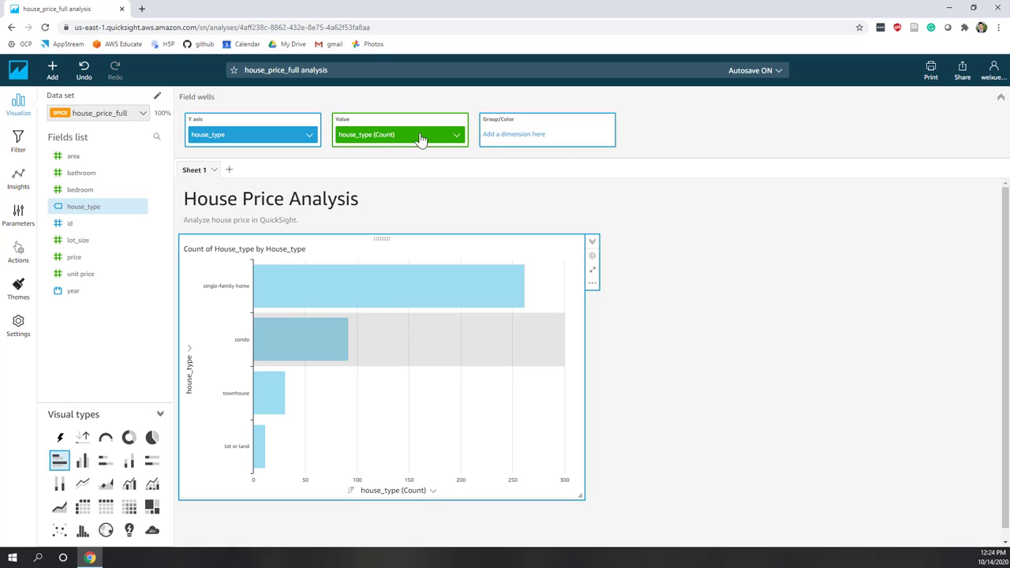
{"action": "left_click", "coordinate": [455, 135]}
{"action": "mouse_move", "coordinate": [504, 155]}
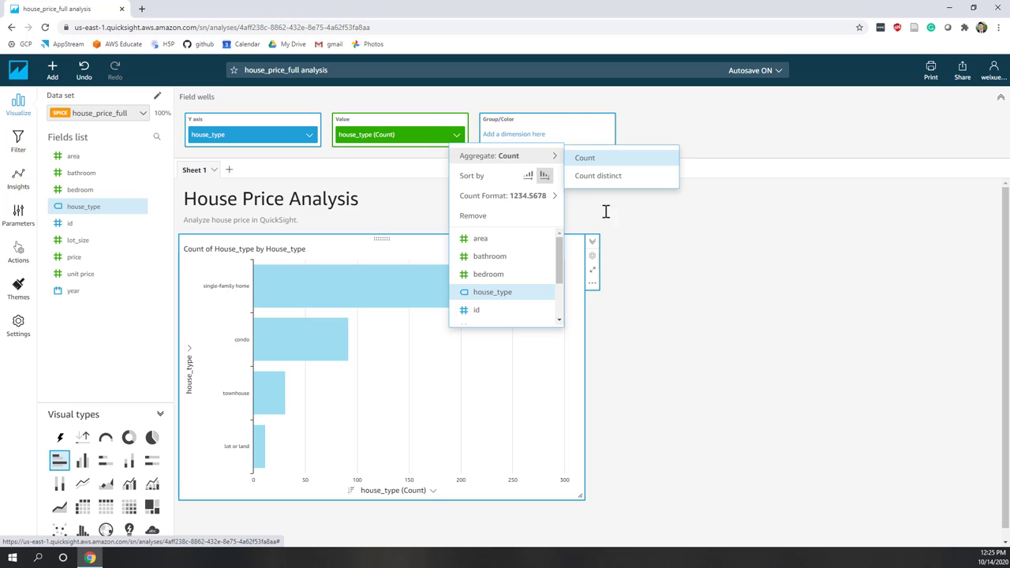
{"action": "left_click", "coordinate": [775, 311]}
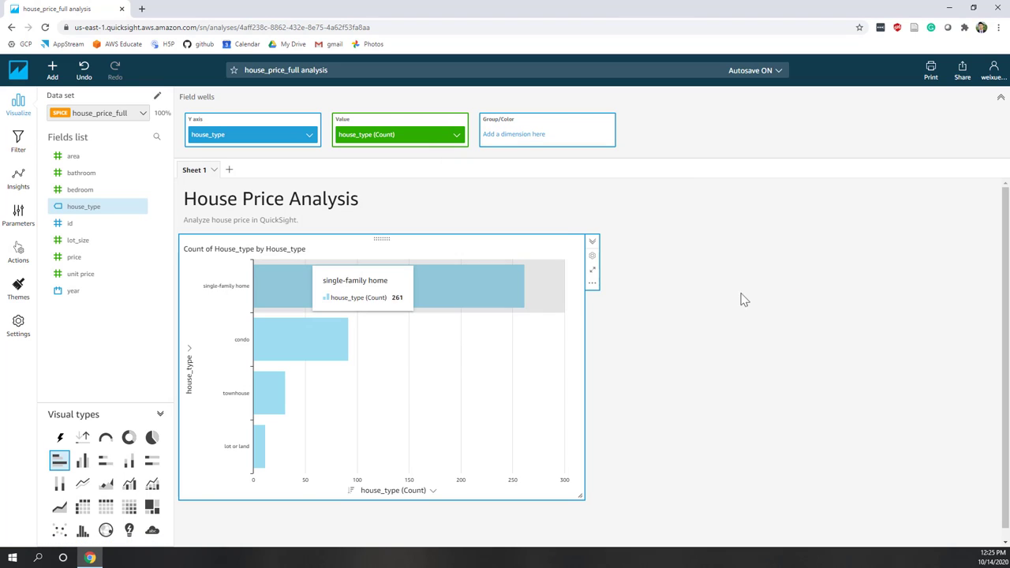
{"action": "left_click", "coordinate": [457, 135]}
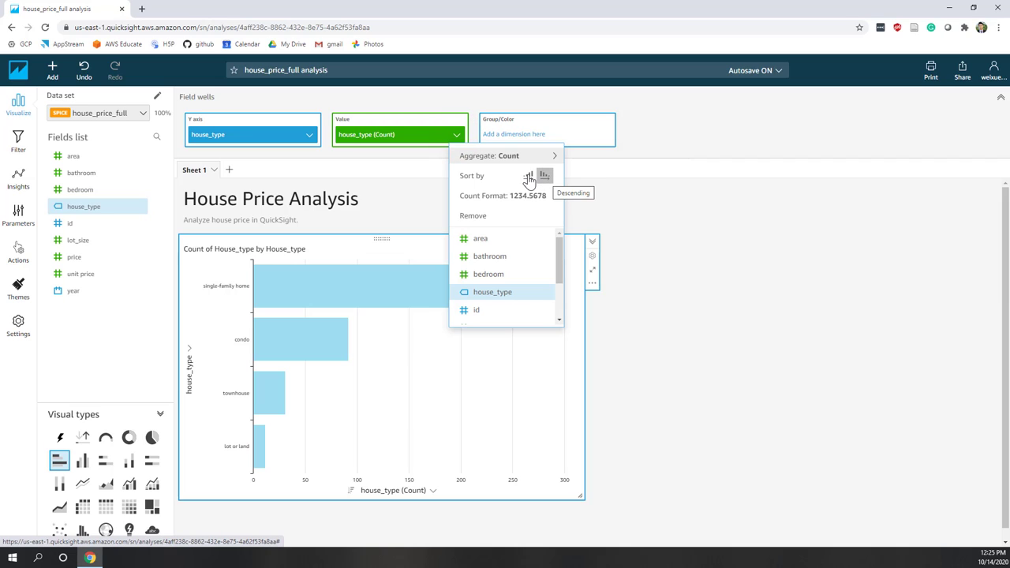
{"action": "mouse_move", "coordinate": [529, 194]}
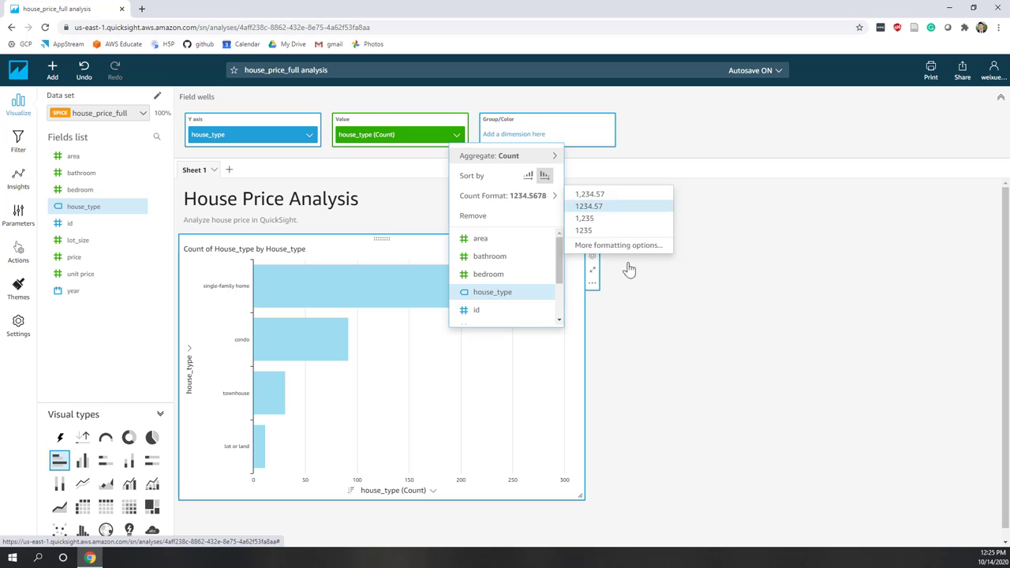
{"action": "left_click", "coordinate": [740, 338]}
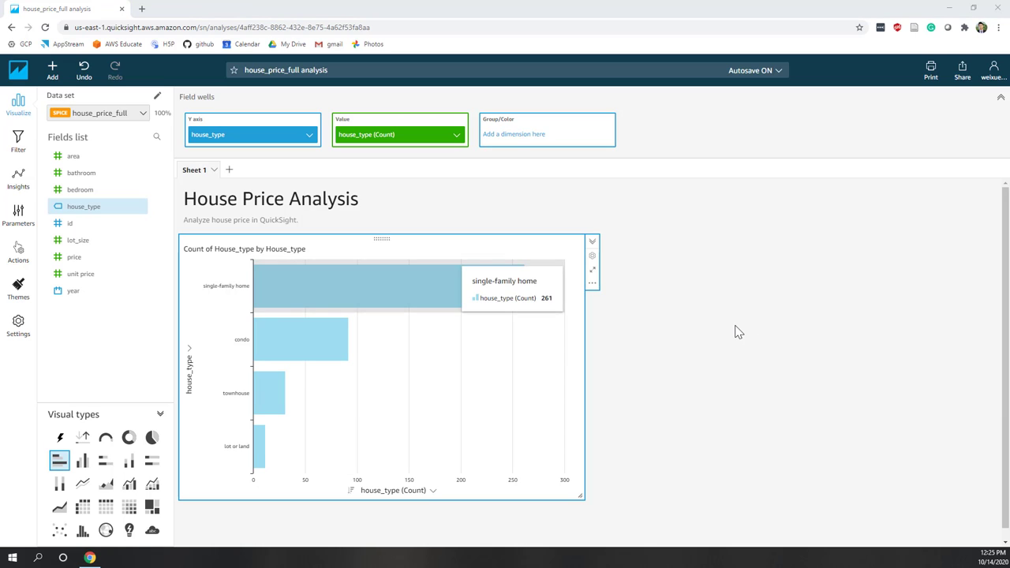
Add a new empty visual and place it directly below the house_type bar chart.
{"action": "left_click", "coordinate": [45, 75]}
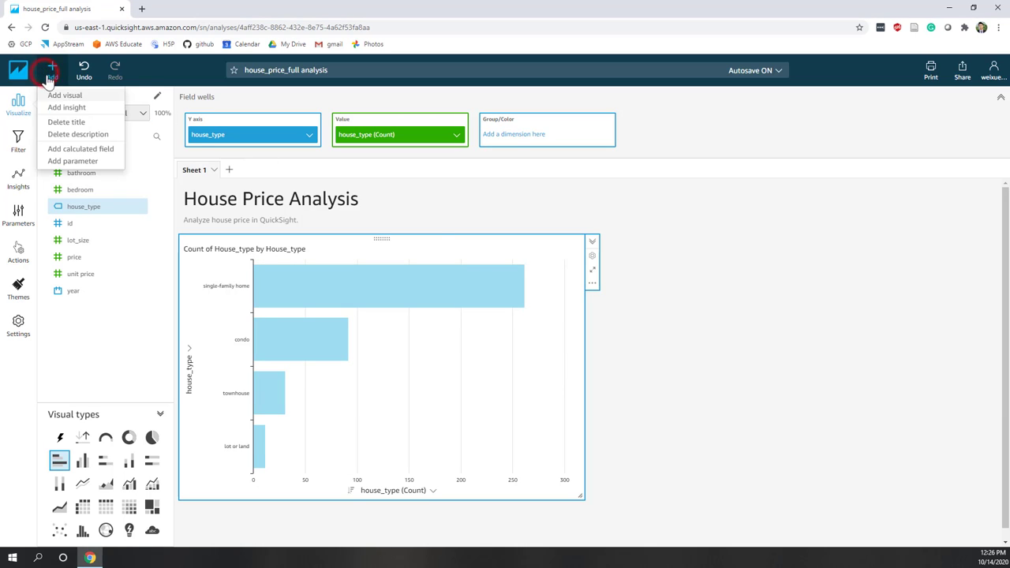
{"action": "left_click", "coordinate": [72, 95]}
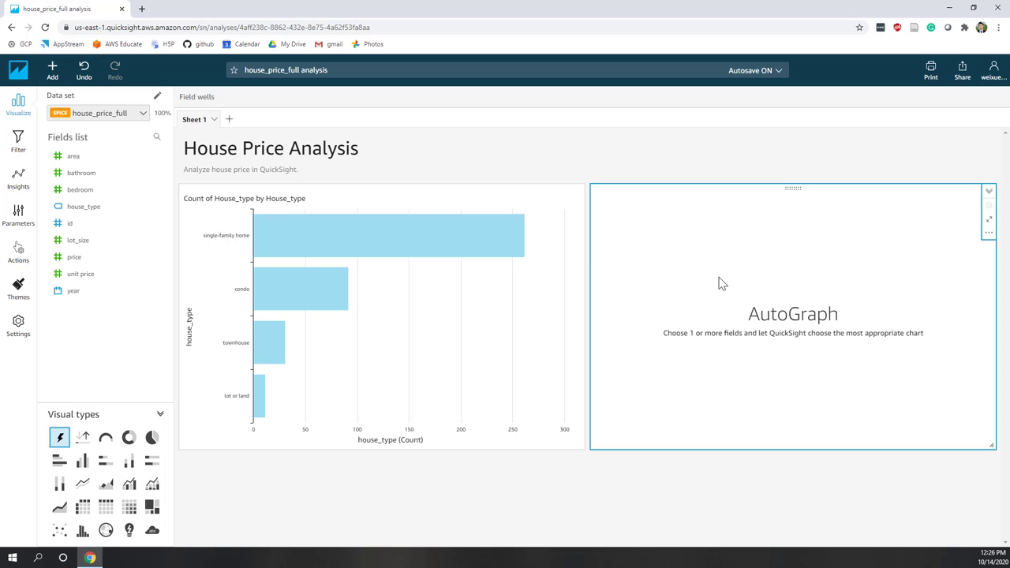
{"action": "left_click_drag", "start_coordinate": [794, 188], "coordinate": [612, 533]}
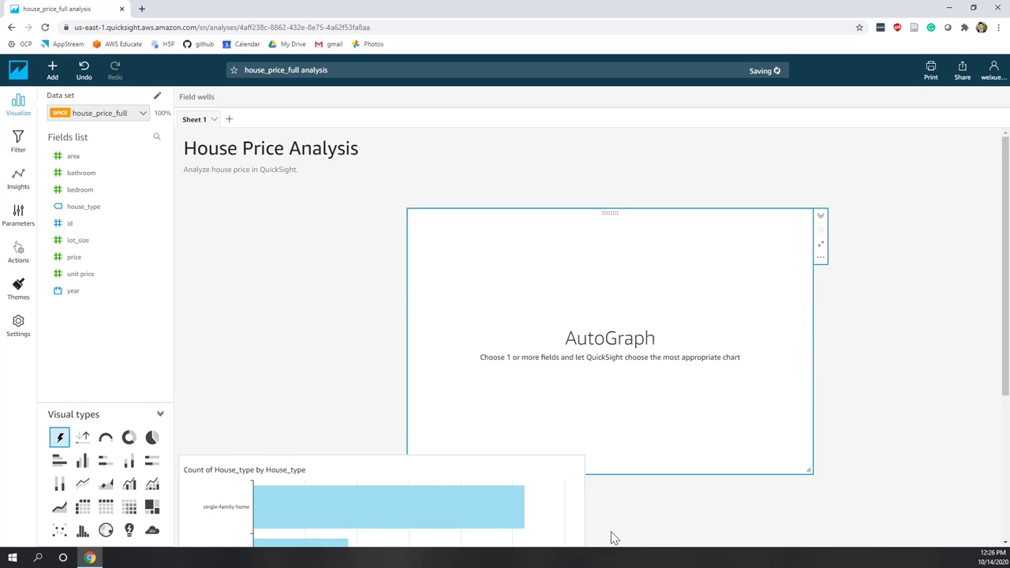
{"action": "scroll", "coordinate": [611, 536], "scroll_direction": "down", "scroll_amount": 2}
{"action": "left_click_drag", "start_coordinate": [376, 304], "coordinate": [392, 117]}
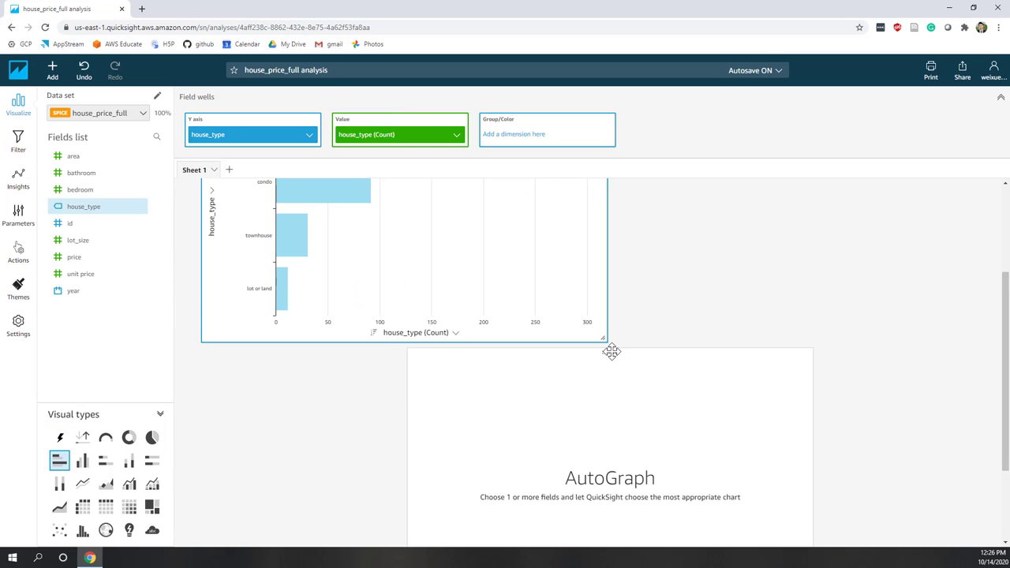
{"action": "left_click_drag", "start_coordinate": [611, 351], "coordinate": [362, 373]}
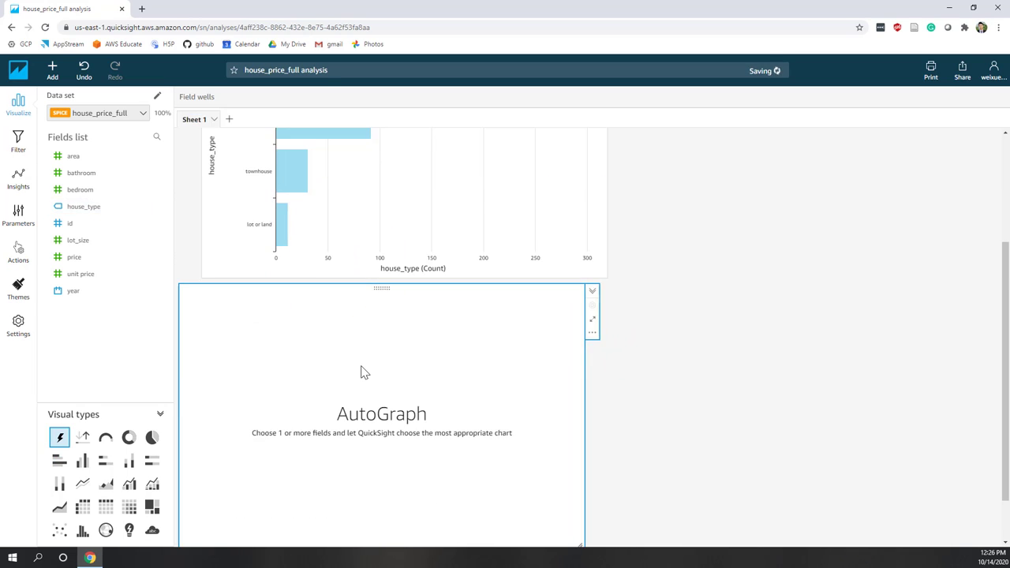
{"action": "scroll", "coordinate": [364, 363], "scroll_direction": "up", "scroll_amount": 3}
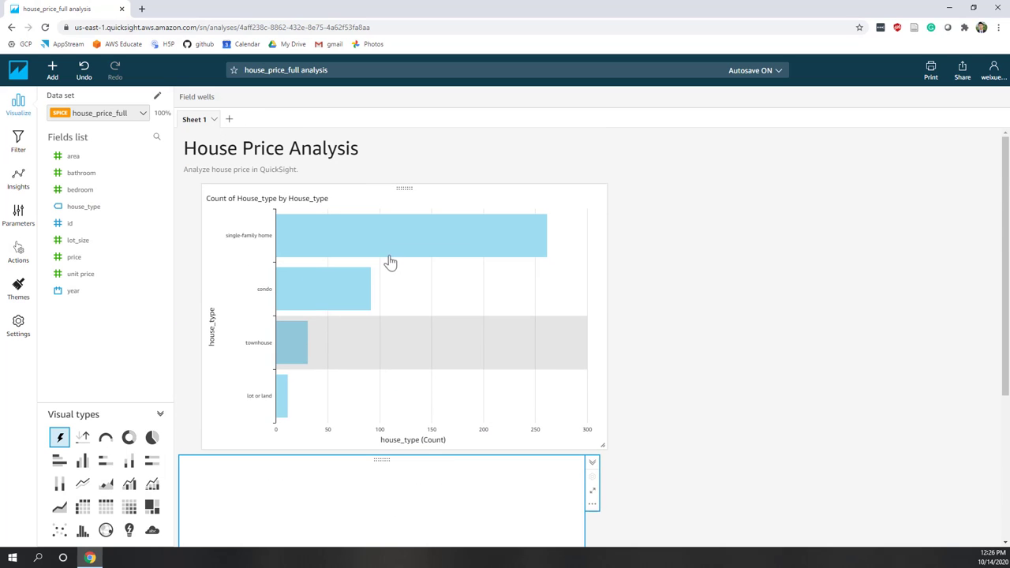
{"action": "left_click", "coordinate": [406, 187]}
{"action": "scroll", "coordinate": [465, 293], "scroll_direction": "down", "scroll_amount": 4}
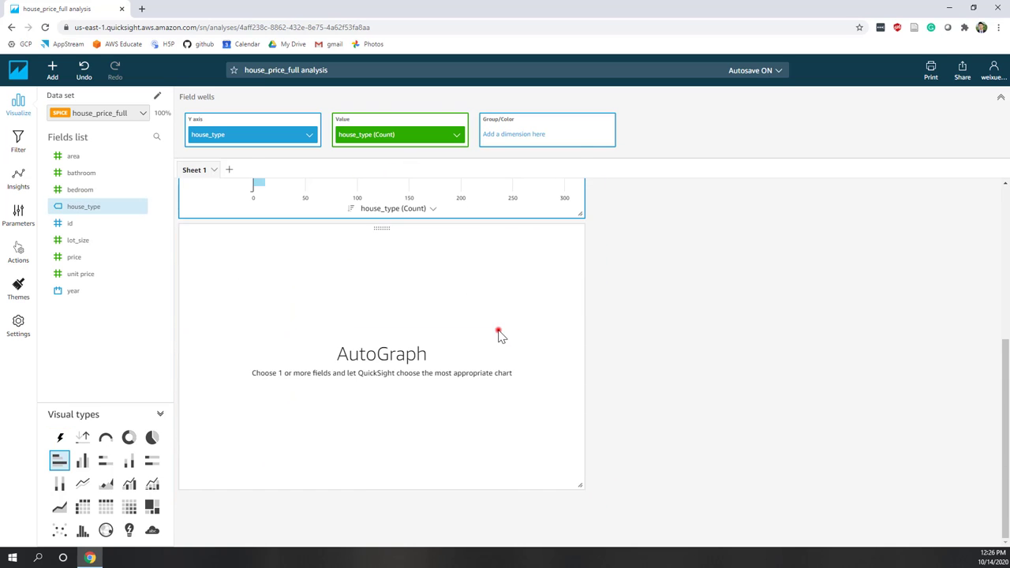
{"action": "left_click", "coordinate": [501, 331]}
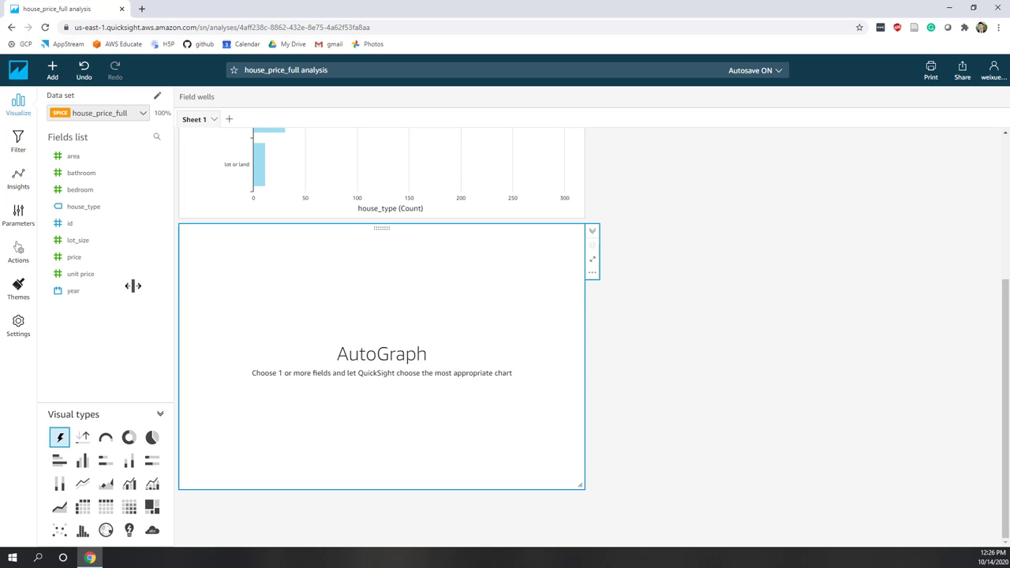
Plot Average of Unit Price by Year as a line chart spanning 1990 to 2018.
{"action": "left_click", "coordinate": [79, 276]}
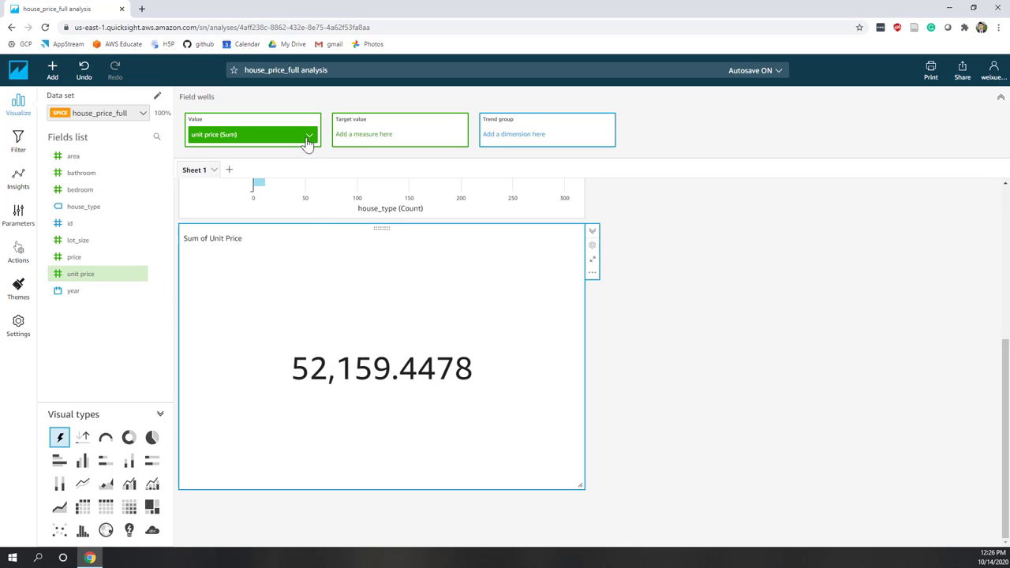
{"action": "left_click", "coordinate": [307, 137]}
{"action": "mouse_move", "coordinate": [370, 156]}
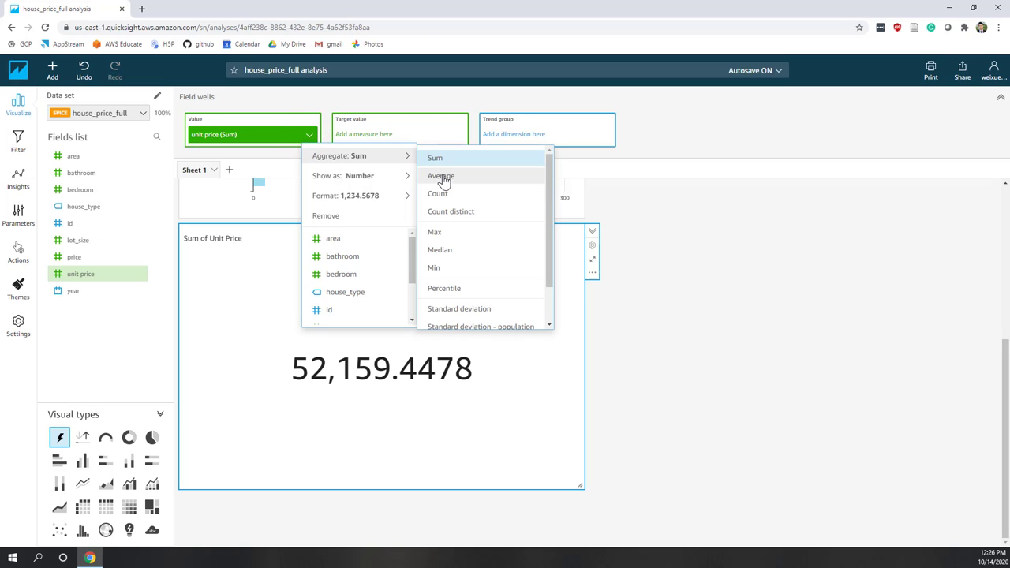
{"action": "left_click", "coordinate": [441, 178]}
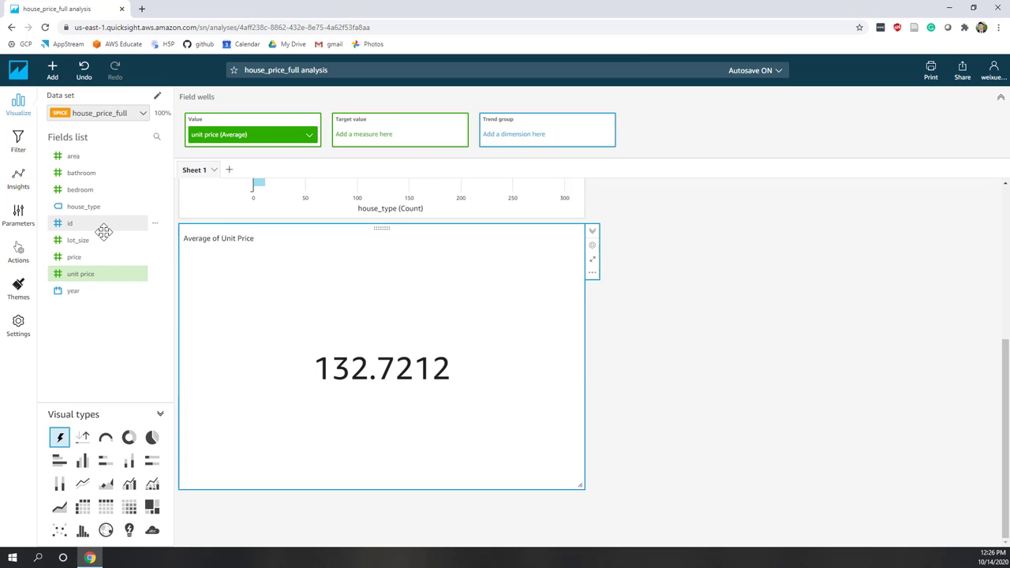
{"action": "left_click", "coordinate": [78, 292]}
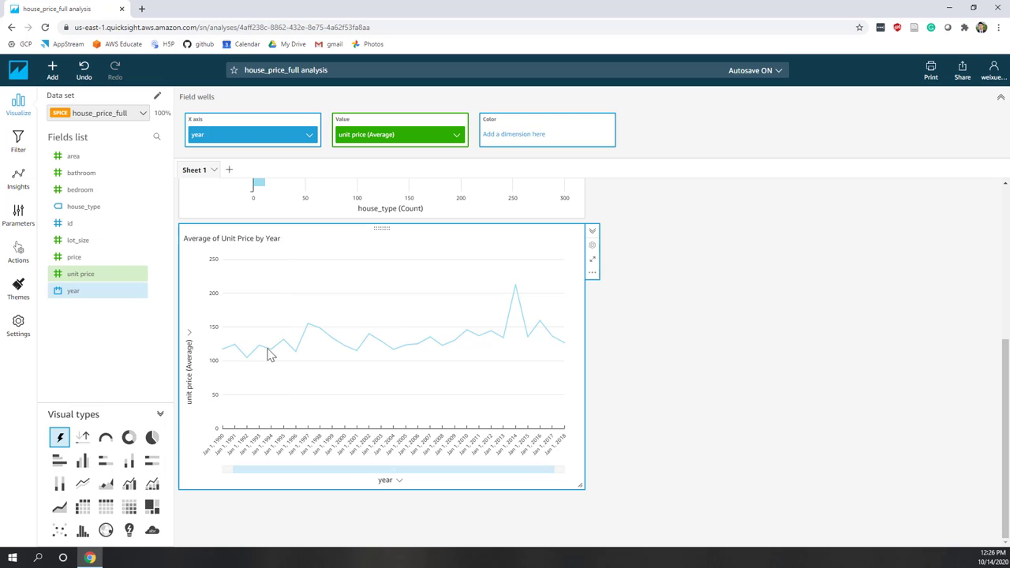
Add house_type to the Color well, then remove it so a single line remains.
{"action": "left_click_drag", "start_coordinate": [95, 207], "coordinate": [520, 138]}
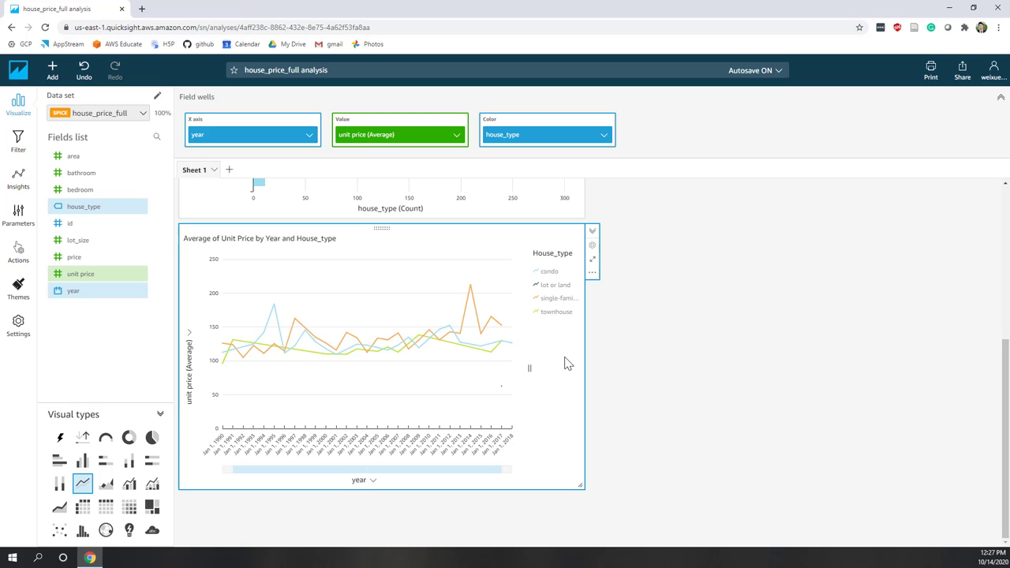
{"action": "left_click_drag", "start_coordinate": [552, 140], "coordinate": [131, 340]}
{"action": "left_click", "coordinate": [604, 138]}
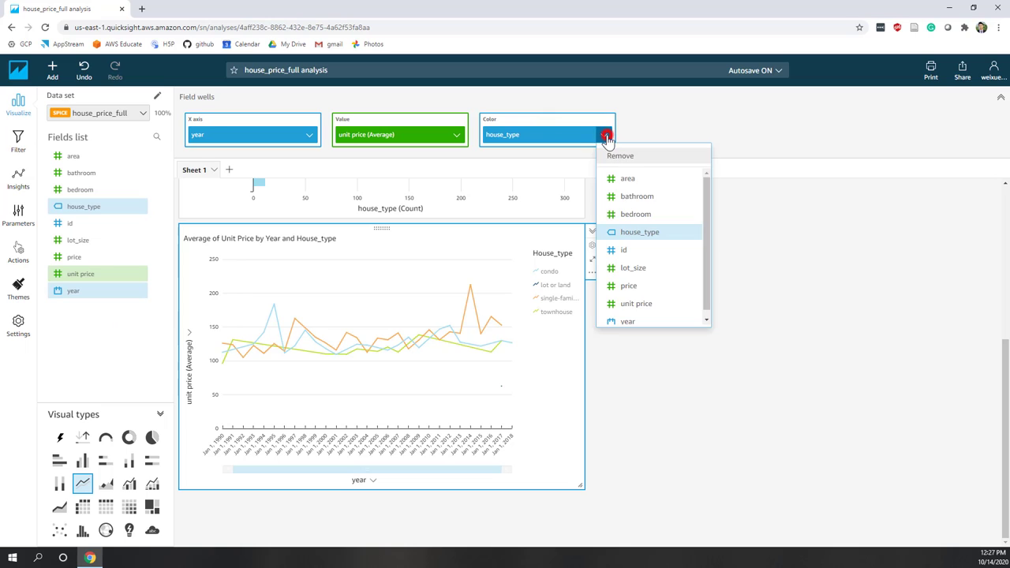
{"action": "left_click", "coordinate": [621, 160]}
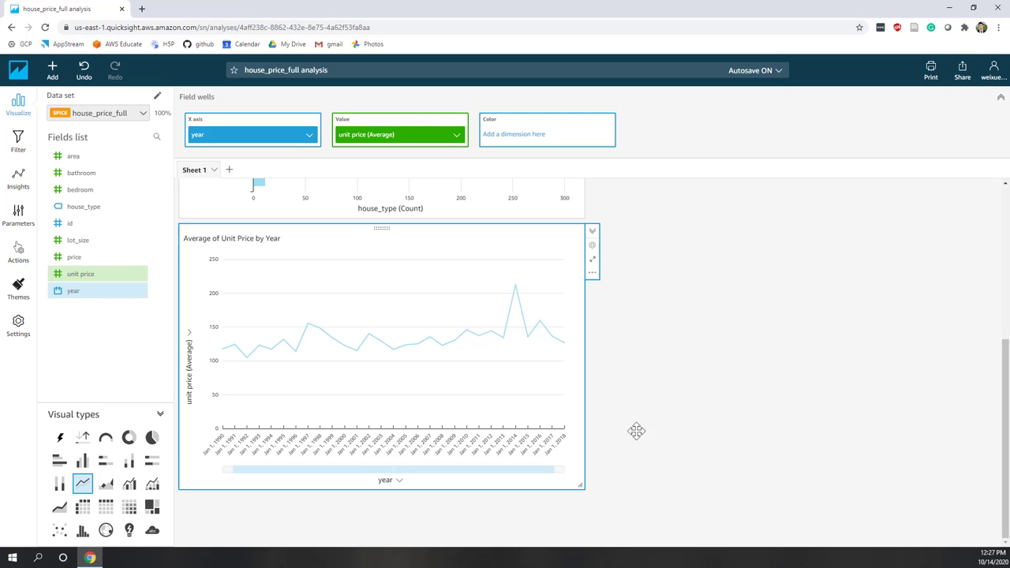
Widen the Average of Unit Price by Year line chart.
{"action": "left_click_drag", "start_coordinate": [602, 487], "coordinate": [755, 485]}
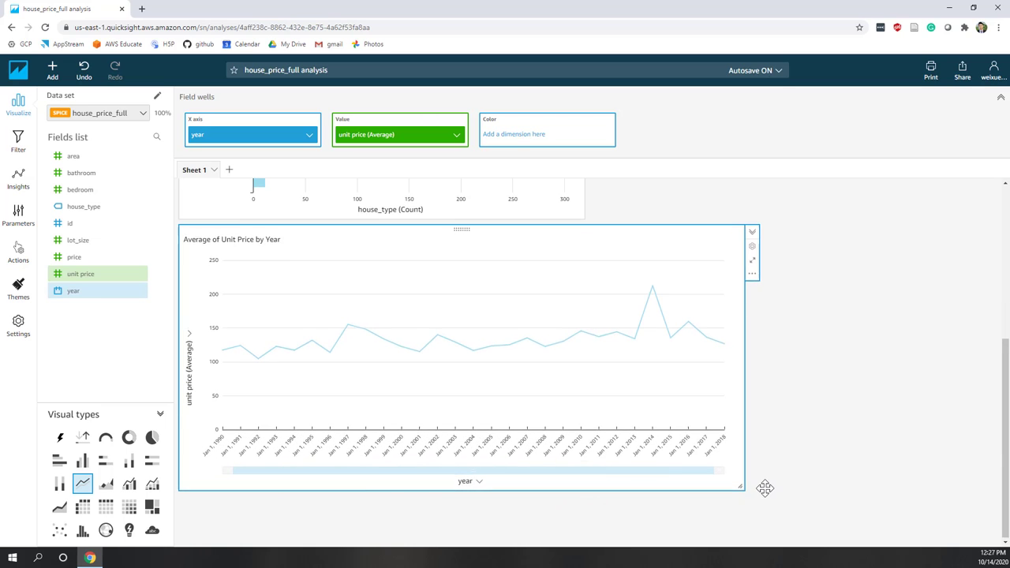
{"action": "scroll", "coordinate": [765, 489], "scroll_direction": "down", "scroll_amount": 2}
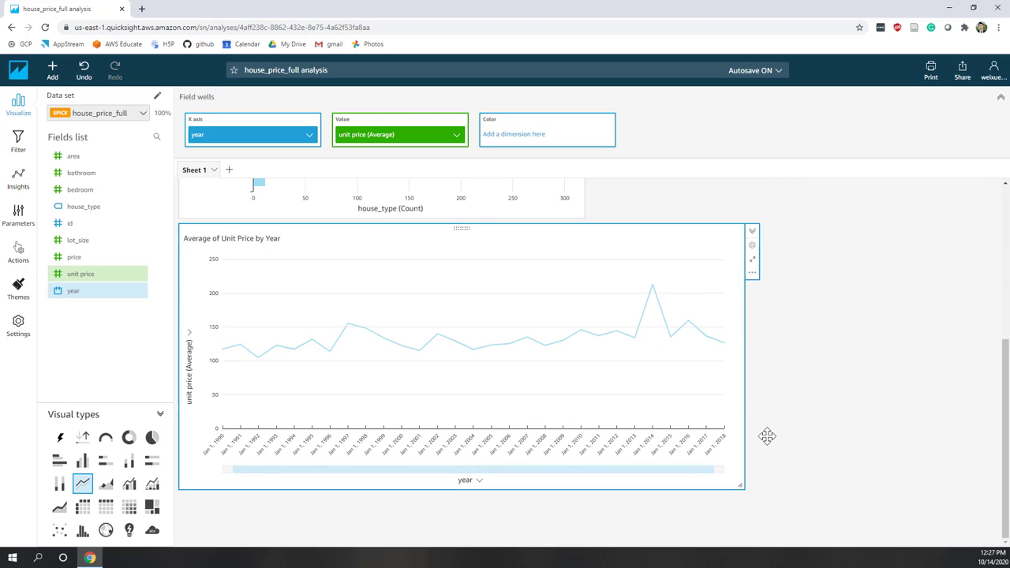
{"action": "scroll", "coordinate": [767, 435], "scroll_direction": "up", "scroll_amount": 1}
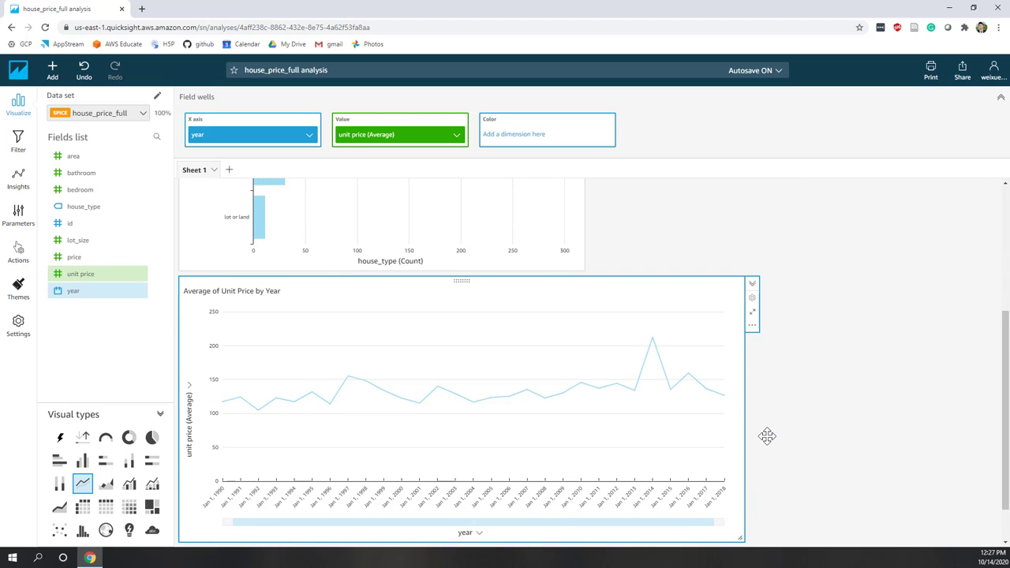
Add a forecast to the unit price chart and aggregate the year axis by Year.
{"action": "left_click", "coordinate": [753, 327]}
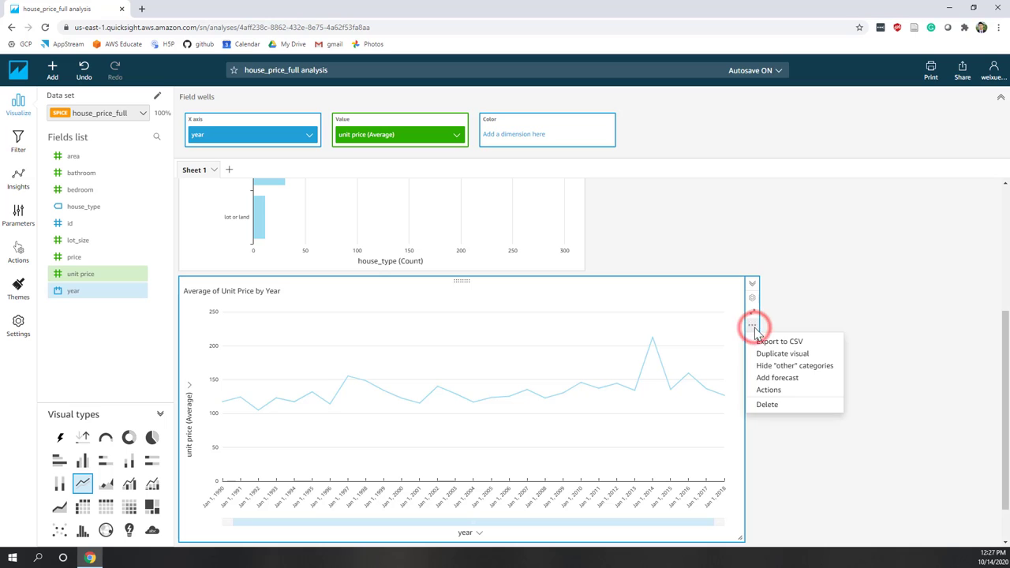
{"action": "left_click", "coordinate": [768, 382]}
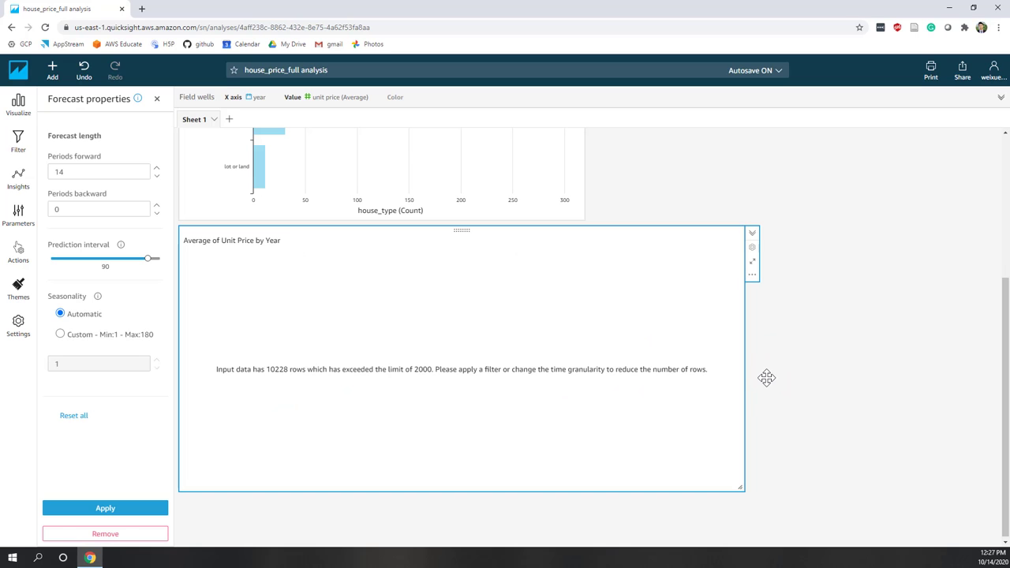
{"action": "left_click", "coordinate": [244, 97]}
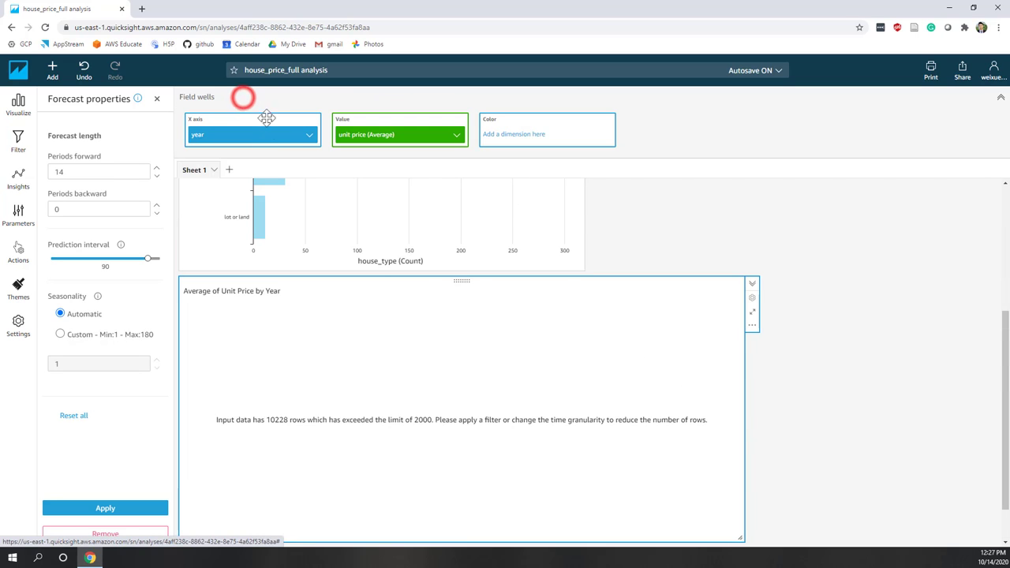
{"action": "left_click", "coordinate": [285, 137]}
{"action": "mouse_move", "coordinate": [329, 160]}
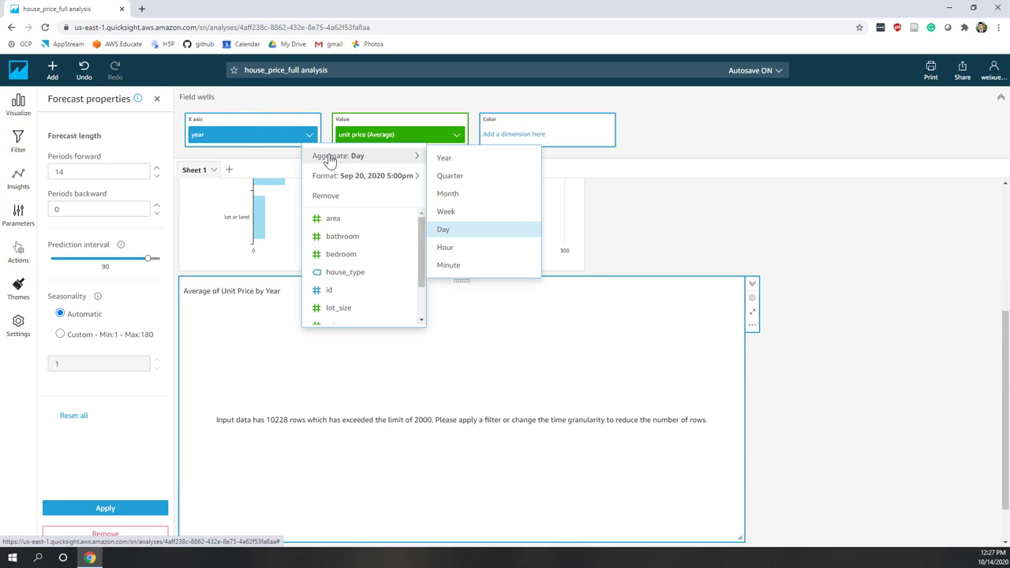
{"action": "left_click", "coordinate": [444, 160]}
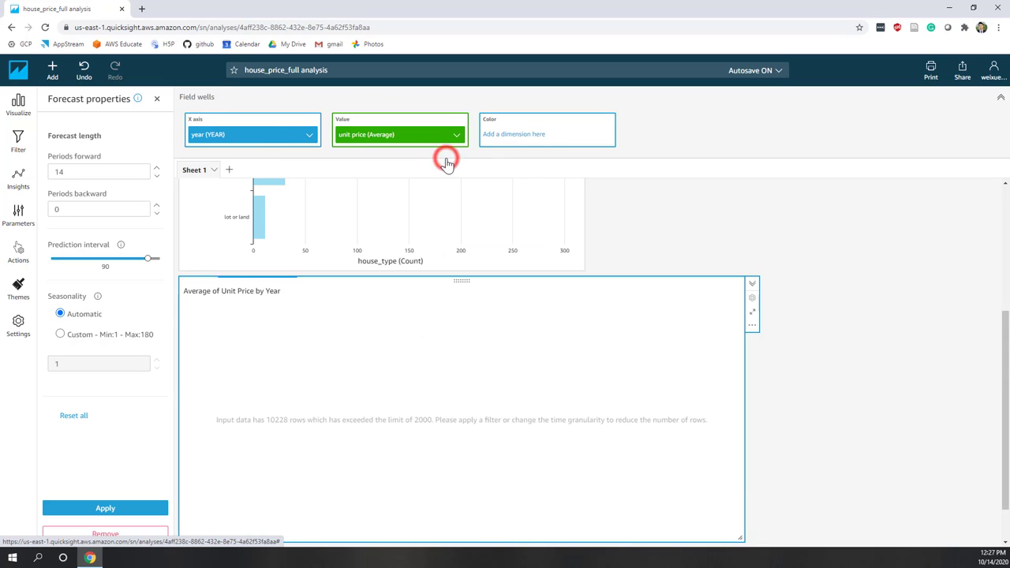
Apply the 14-period forecast through 2032 with a 90 prediction interval.
{"action": "left_click", "coordinate": [125, 511]}
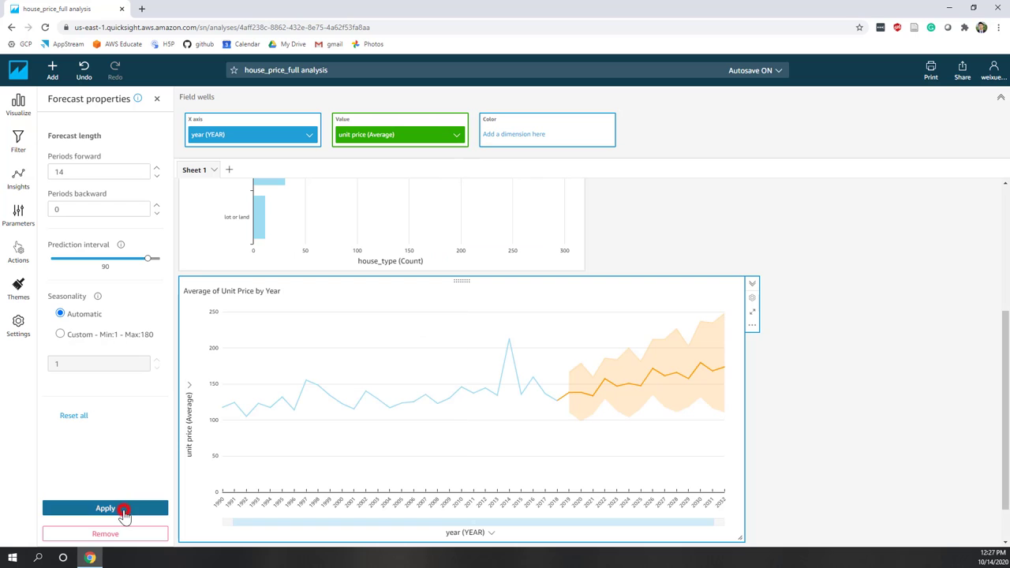
{"action": "scroll", "coordinate": [233, 464], "scroll_direction": "down", "scroll_amount": 1}
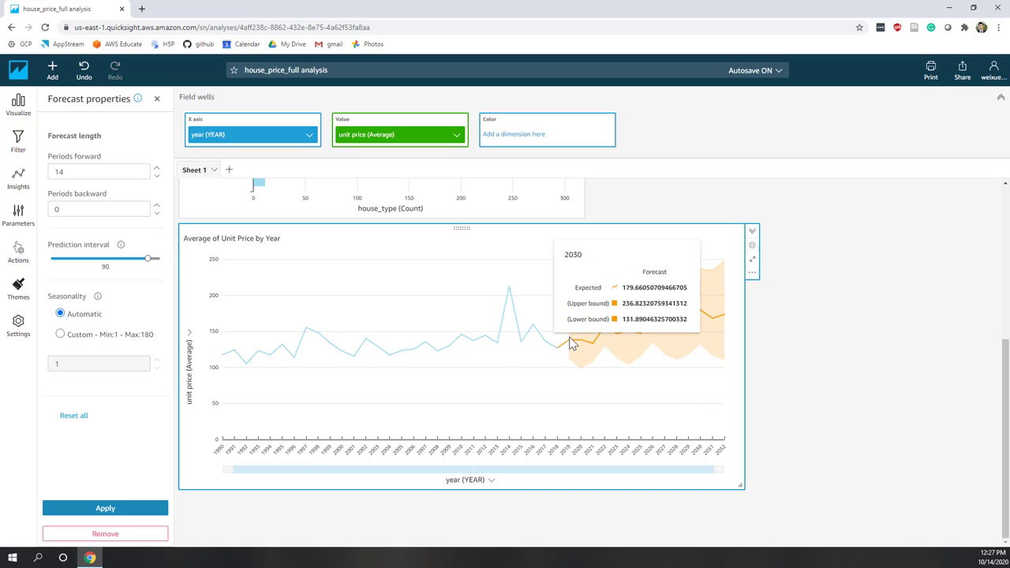
{"action": "scroll", "coordinate": [573, 344], "scroll_direction": "up", "scroll_amount": 2}
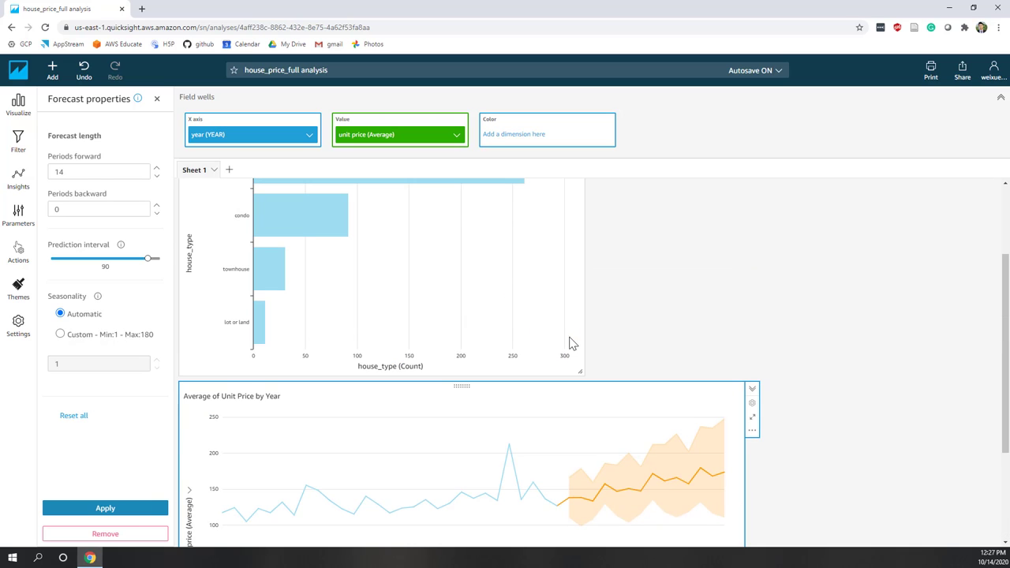
{"action": "left_click", "coordinate": [158, 102]}
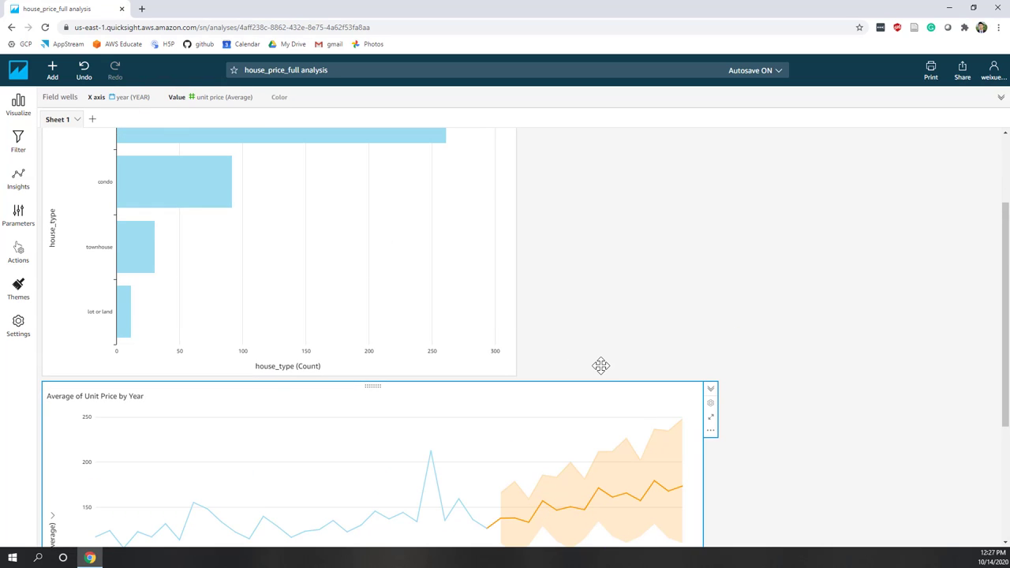
{"action": "scroll", "coordinate": [601, 365], "scroll_direction": "down", "scroll_amount": 2}
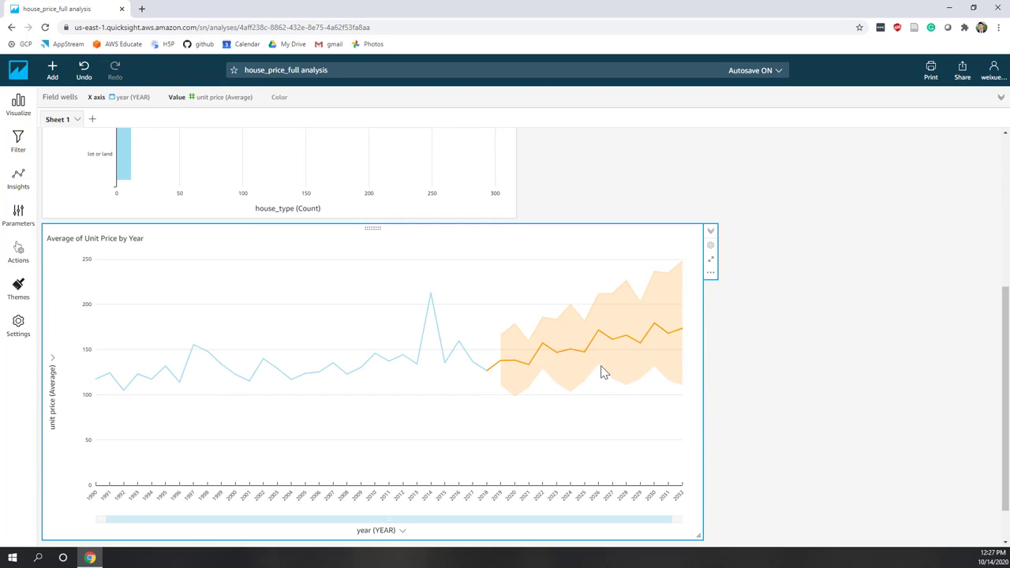
{"action": "scroll", "coordinate": [601, 366], "scroll_direction": "up", "scroll_amount": 1}
{"action": "scroll", "coordinate": [600, 366], "scroll_direction": "up", "scroll_amount": 1}
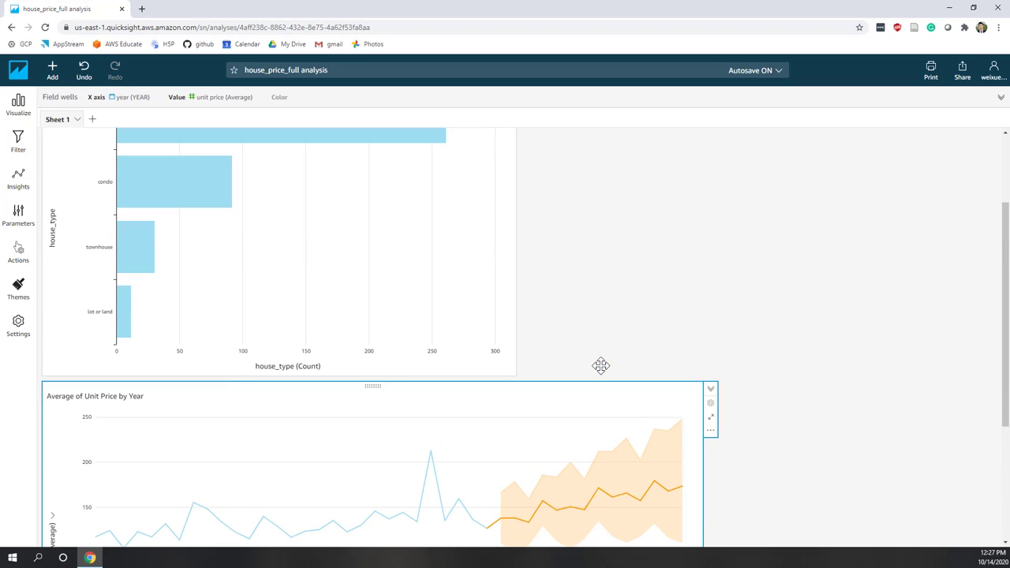
Resize the house_type bar chart to be narrower and shorter.
{"action": "left_click_drag", "start_coordinate": [508, 373], "coordinate": [482, 379]}
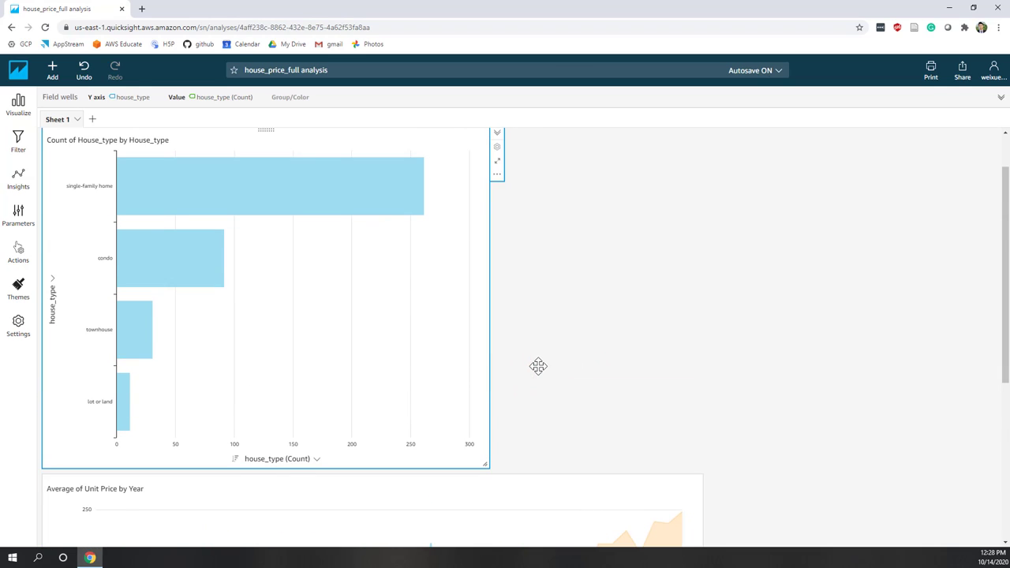
{"action": "scroll", "coordinate": [537, 365], "scroll_direction": "down", "scroll_amount": 1}
{"action": "left_click_drag", "start_coordinate": [484, 362], "coordinate": [500, 271]}
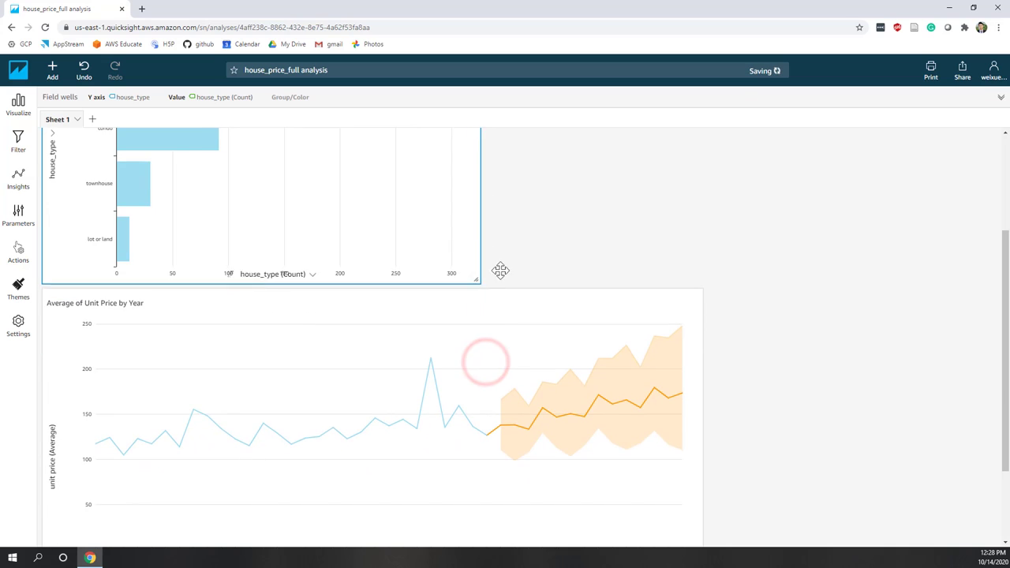
{"action": "scroll", "coordinate": [570, 244], "scroll_direction": "up", "scroll_amount": 1}
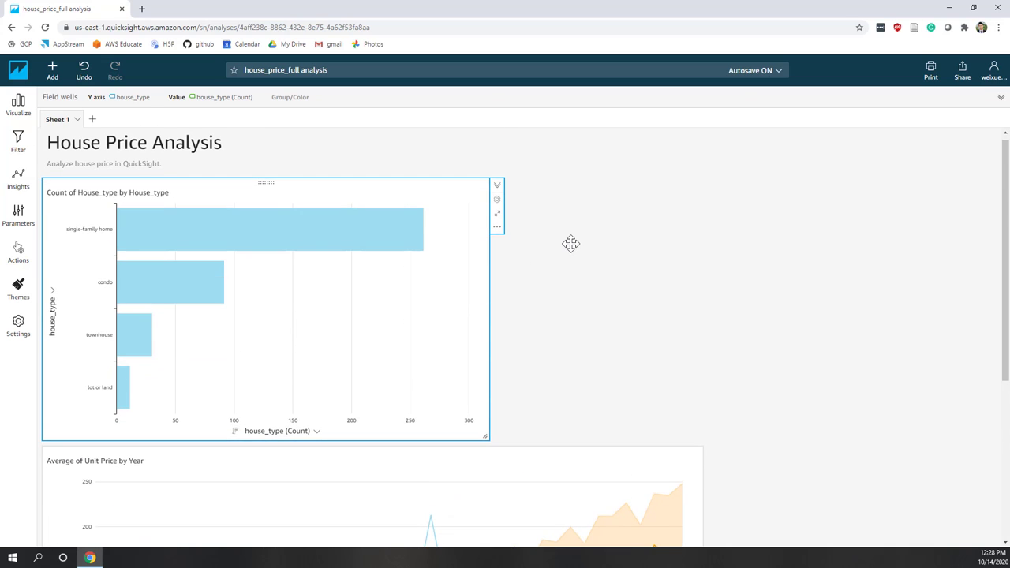
Add a new Insight with the Anomaly detection computation.
{"action": "left_click", "coordinate": [53, 73]}
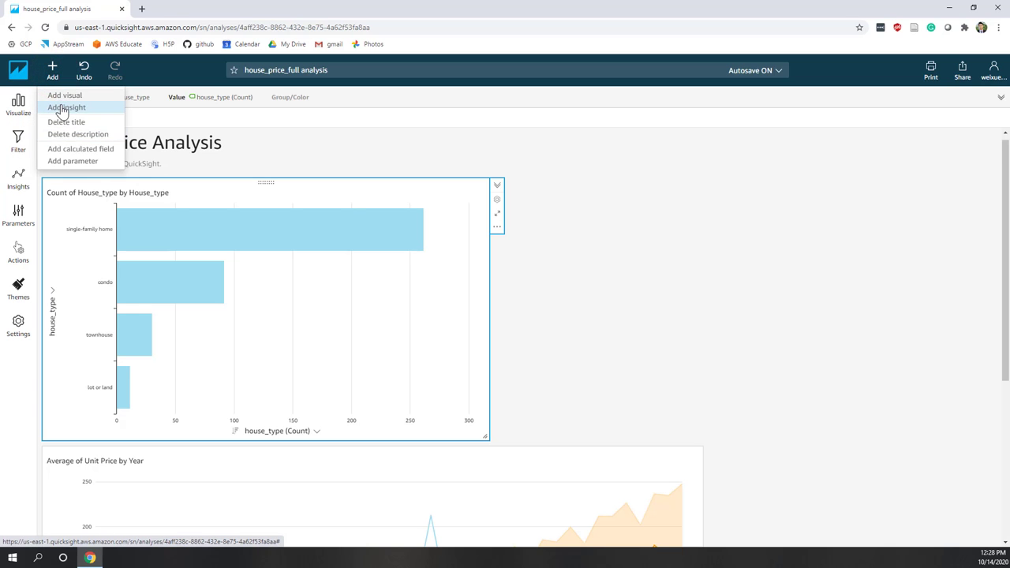
{"action": "left_click", "coordinate": [62, 110]}
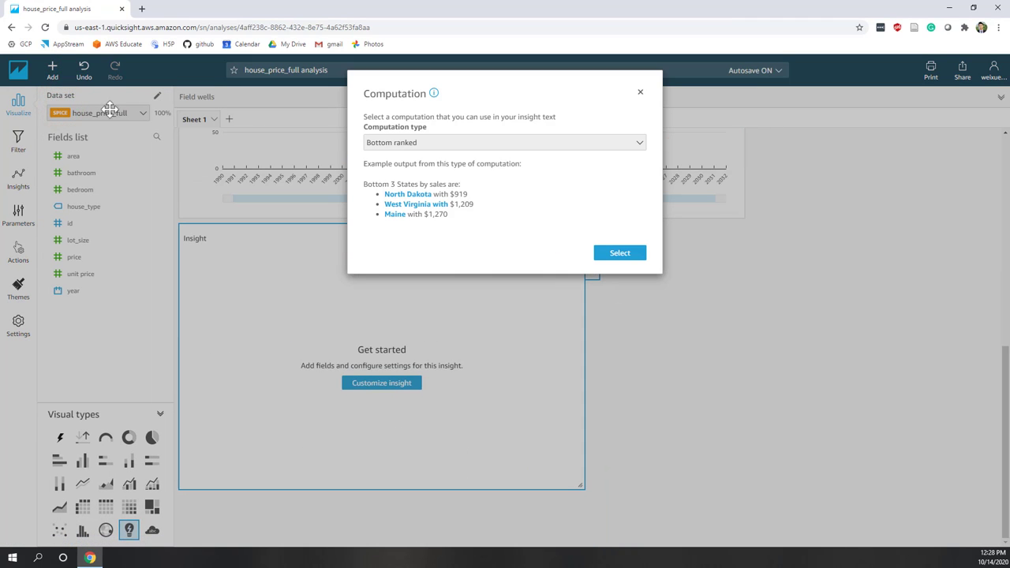
{"action": "left_click", "coordinate": [402, 142]}
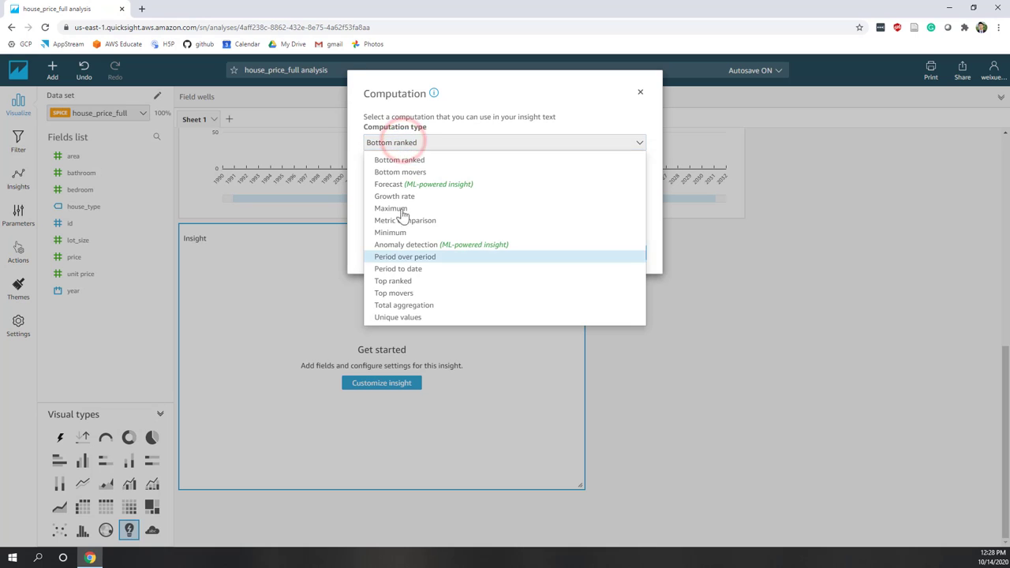
{"action": "left_click", "coordinate": [401, 245]}
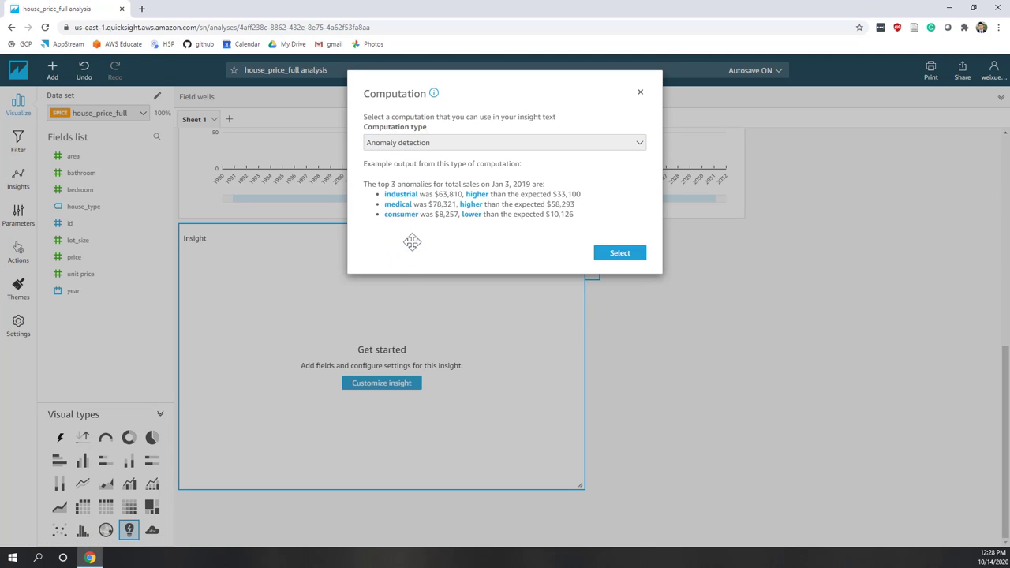
{"action": "left_click", "coordinate": [604, 264]}
{"action": "scroll", "coordinate": [476, 271], "scroll_direction": "up", "scroll_amount": 1}
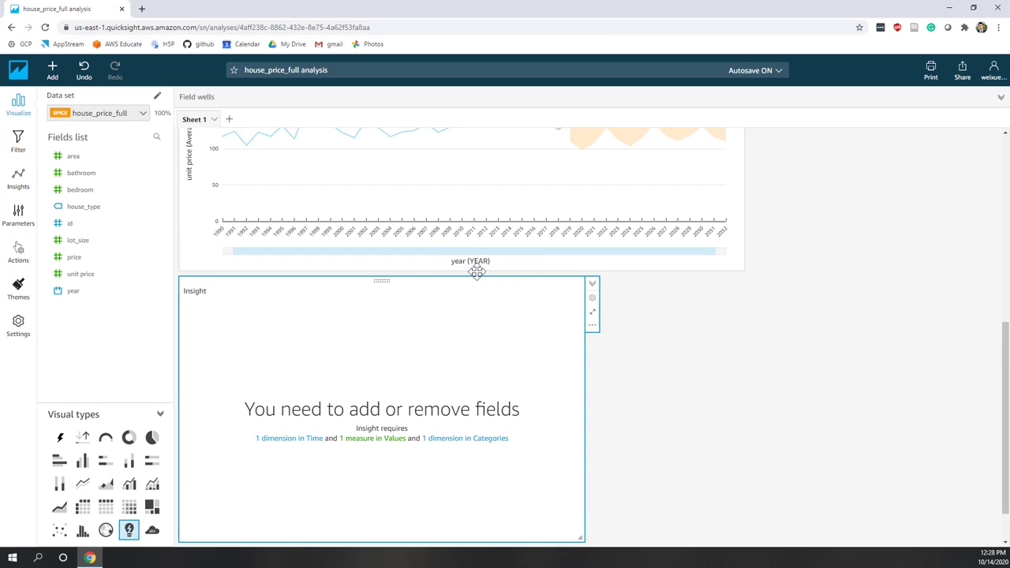
{"action": "left_click", "coordinate": [378, 283]}
{"action": "scroll", "coordinate": [650, 149], "scroll_direction": "up", "scroll_amount": 4}
{"action": "scroll", "coordinate": [648, 150], "scroll_direction": "down", "scroll_amount": 5}
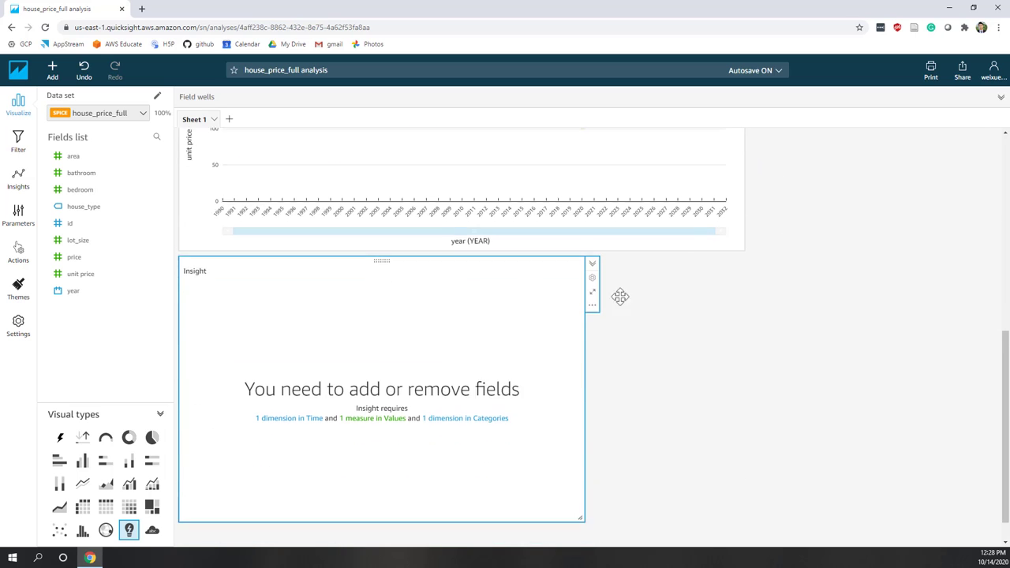
Resize the insight and place it beside the narrowed house_type bar chart.
{"action": "left_click_drag", "start_coordinate": [583, 486], "coordinate": [309, 359]}
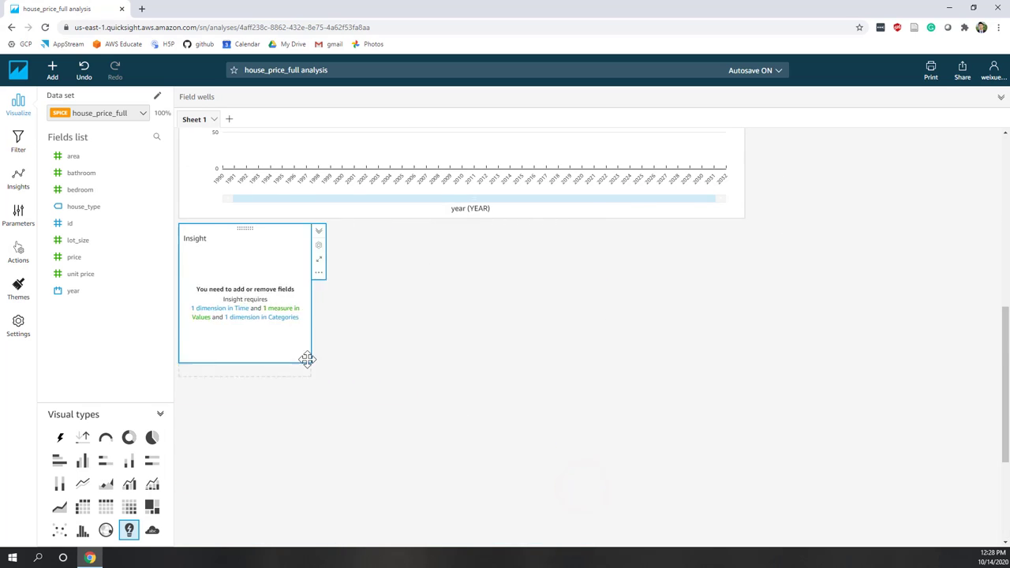
{"action": "left_click_drag", "start_coordinate": [244, 340], "coordinate": [629, 155]}
{"action": "left_click_drag", "start_coordinate": [691, 333], "coordinate": [696, 400]}
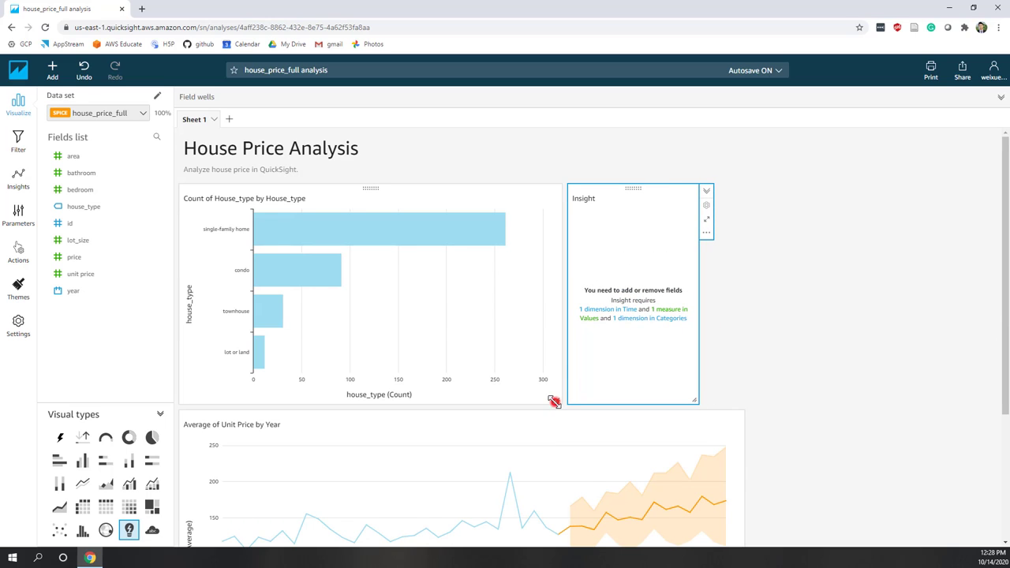
{"action": "left_click_drag", "start_coordinate": [554, 402], "coordinate": [513, 400]}
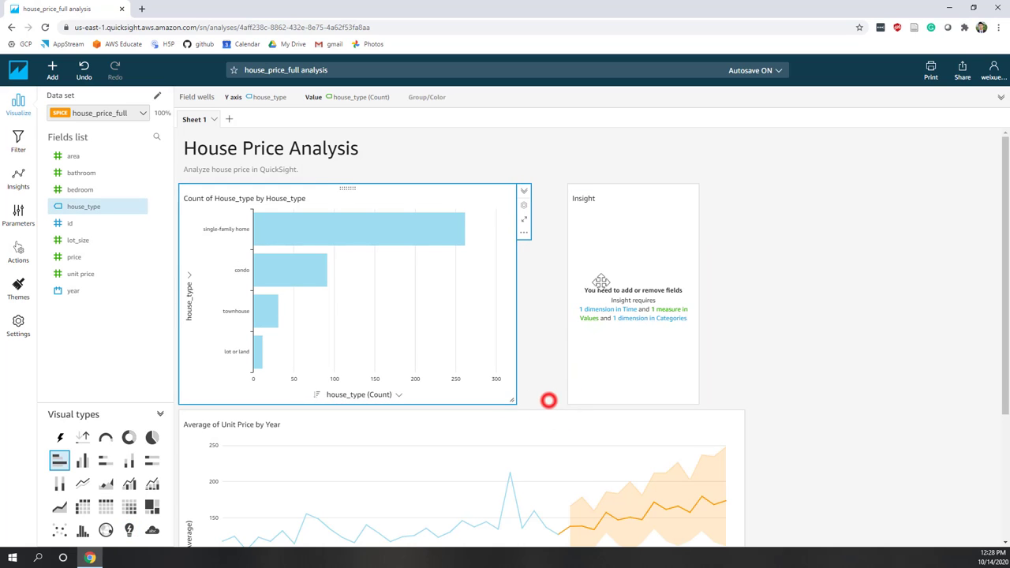
{"action": "left_click", "coordinate": [631, 211]}
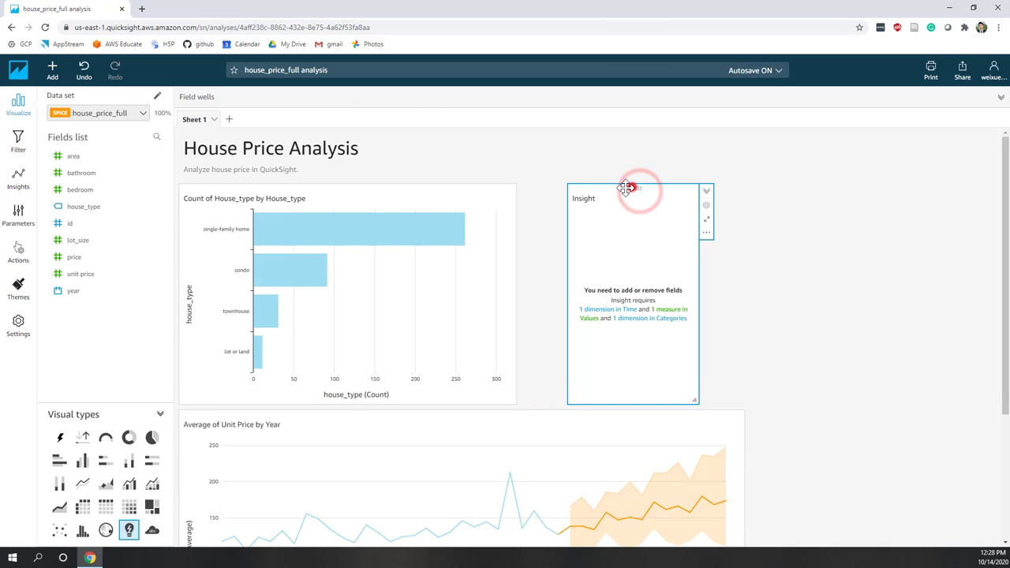
{"action": "left_click_drag", "start_coordinate": [625, 188], "coordinate": [557, 307]}
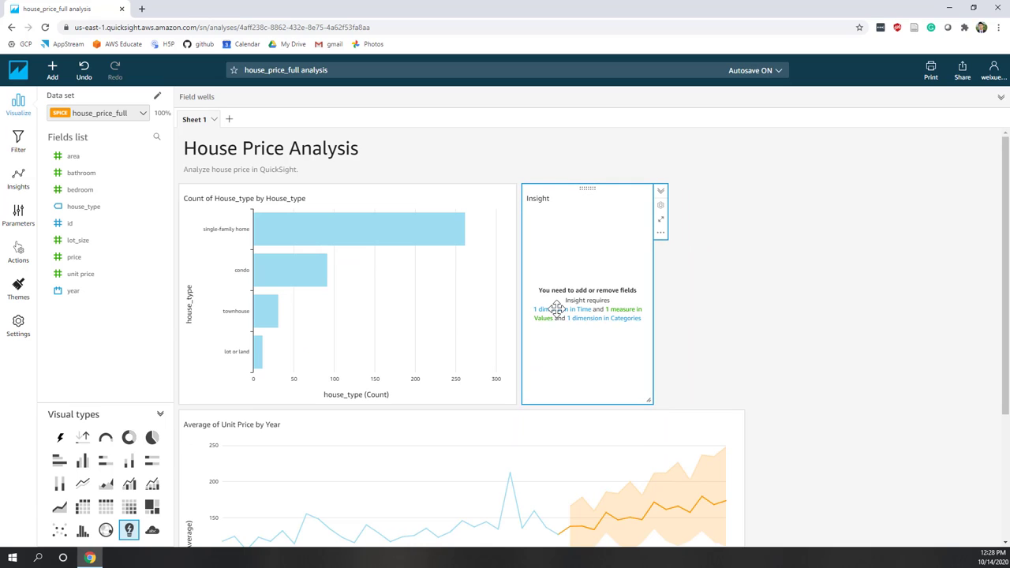
{"action": "left_click", "coordinate": [577, 264]}
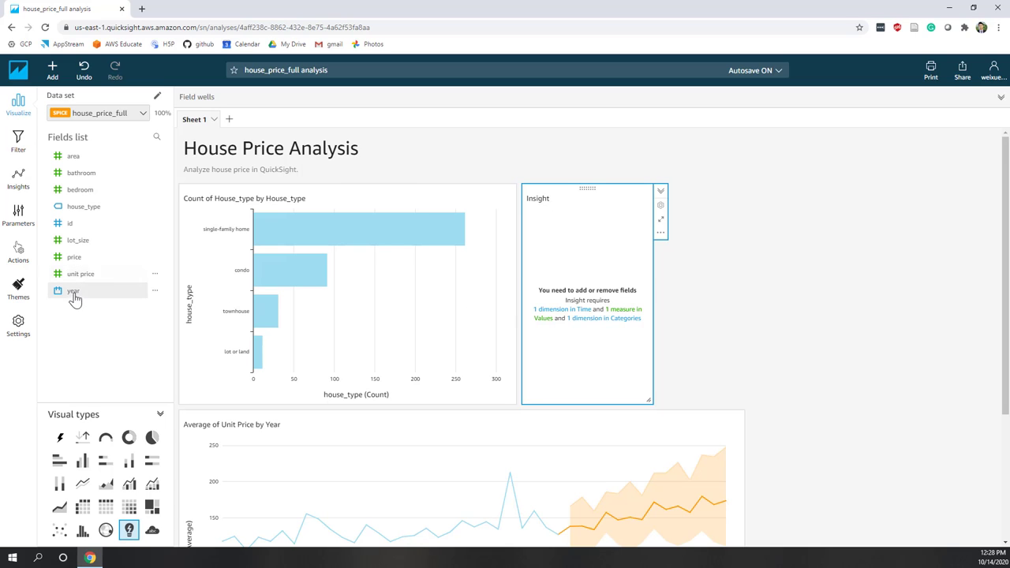
Put year in the Insight's Time well, aggregated by Year.
{"action": "left_click_drag", "start_coordinate": [72, 290], "coordinate": [552, 301]}
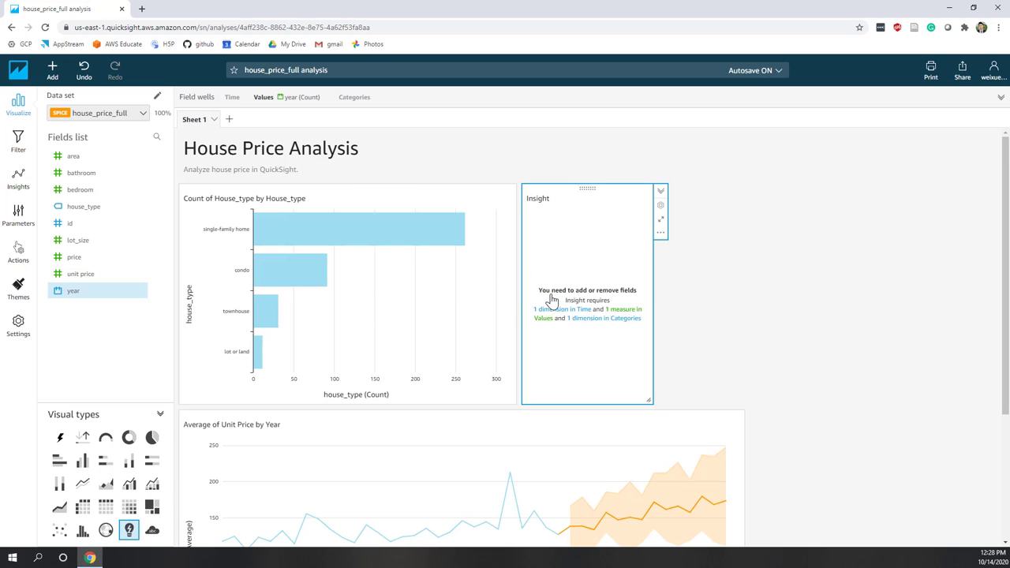
{"action": "left_click", "coordinate": [322, 96]}
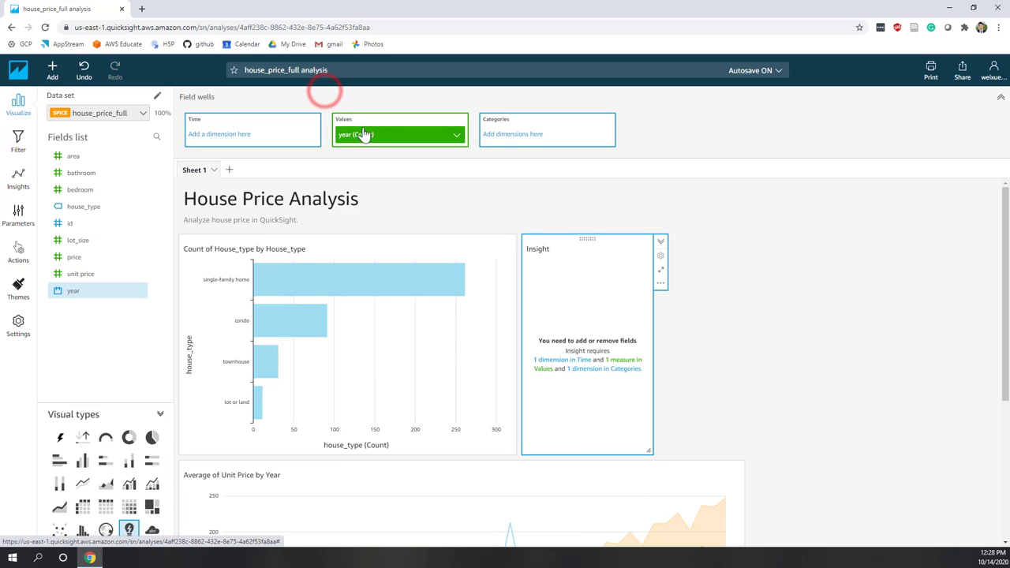
{"action": "left_click_drag", "start_coordinate": [367, 134], "coordinate": [247, 138]}
{"action": "left_click", "coordinate": [310, 136]}
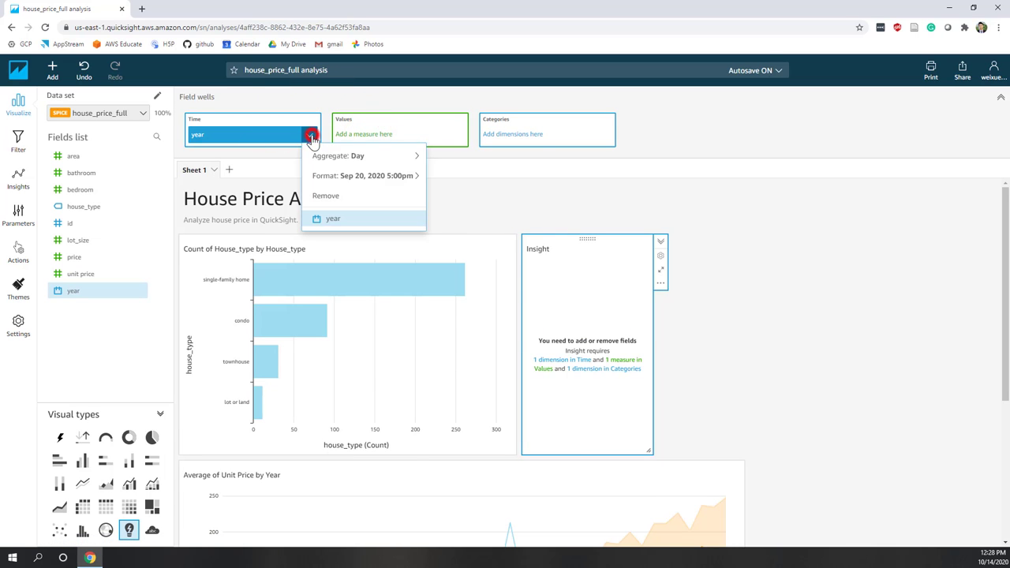
{"action": "mouse_move", "coordinate": [387, 155]}
{"action": "left_click", "coordinate": [468, 165]}
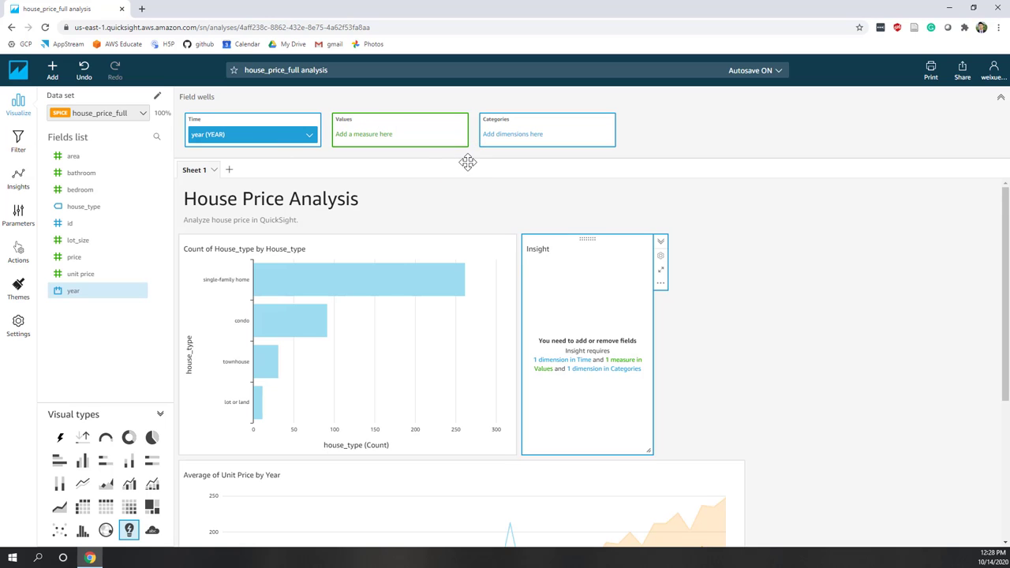
Add unit price as an Average value and house_type as the Insight's category.
{"action": "left_click_drag", "start_coordinate": [92, 274], "coordinate": [404, 130]}
{"action": "left_click", "coordinate": [456, 136]}
{"action": "mouse_move", "coordinate": [528, 163]}
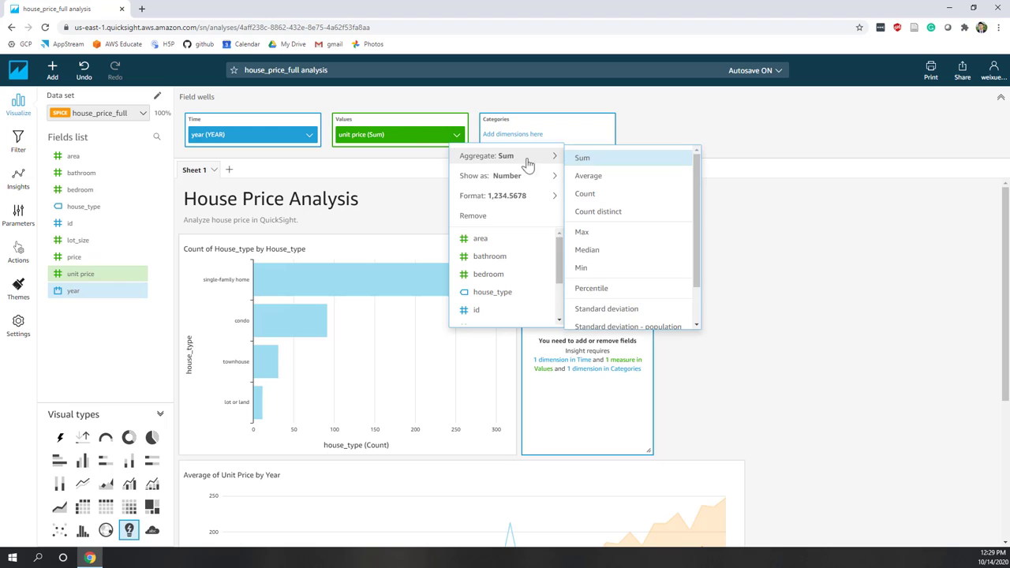
{"action": "left_click", "coordinate": [587, 175]}
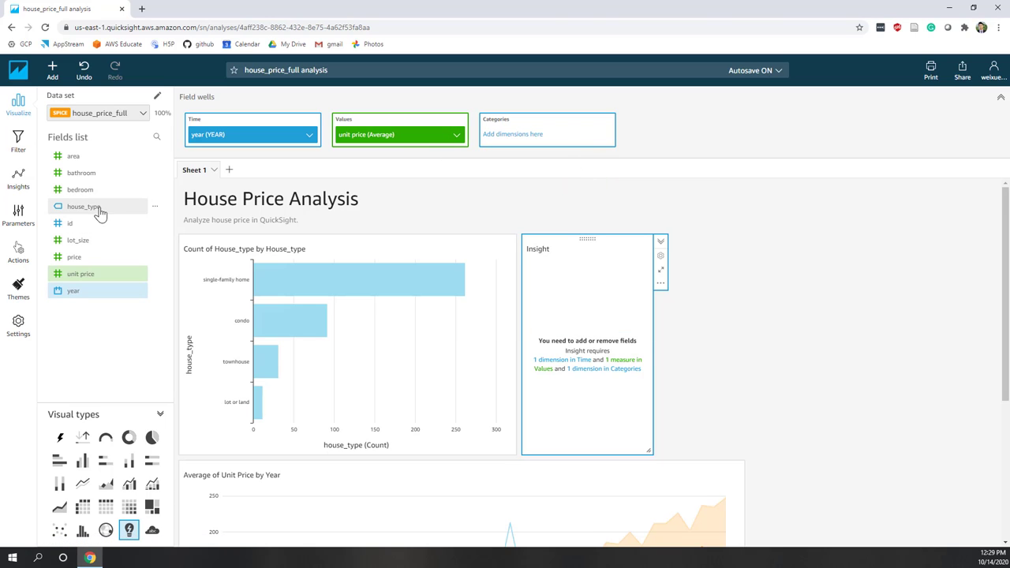
{"action": "left_click_drag", "start_coordinate": [100, 210], "coordinate": [549, 136]}
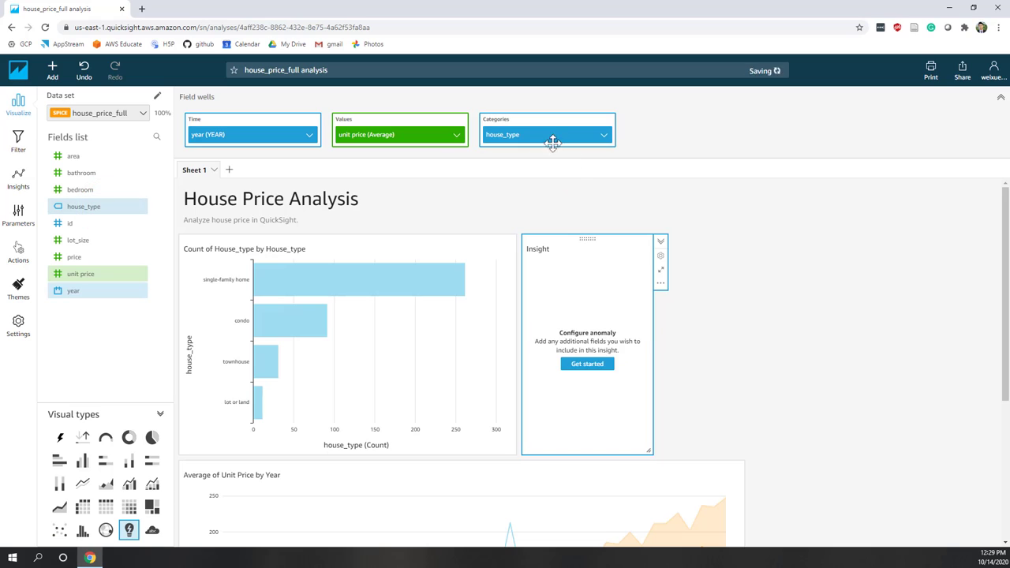
Start anomaly detection set to run Every day and analyze all category combinations.
{"action": "left_click", "coordinate": [591, 372]}
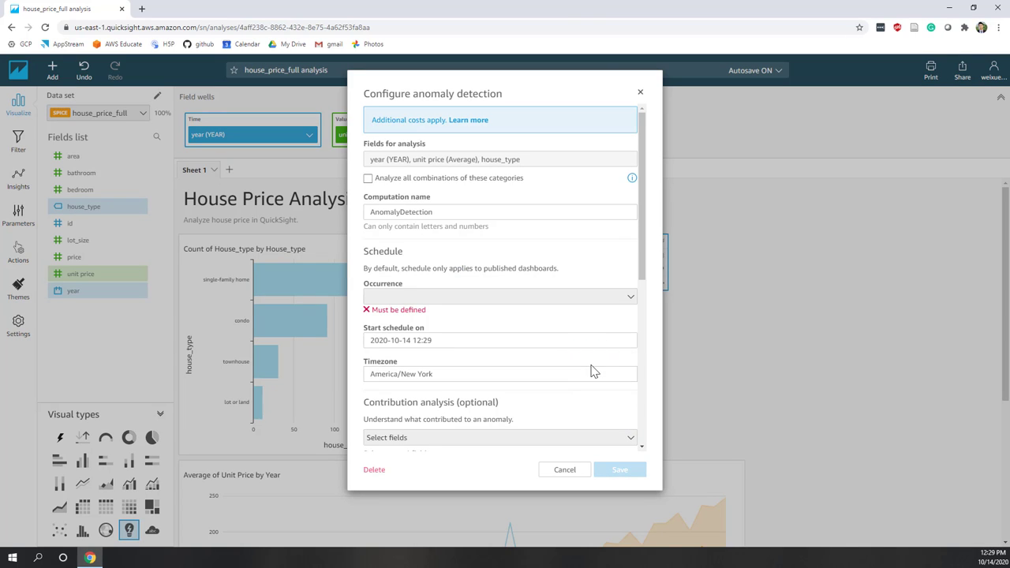
{"action": "left_click", "coordinate": [633, 296]}
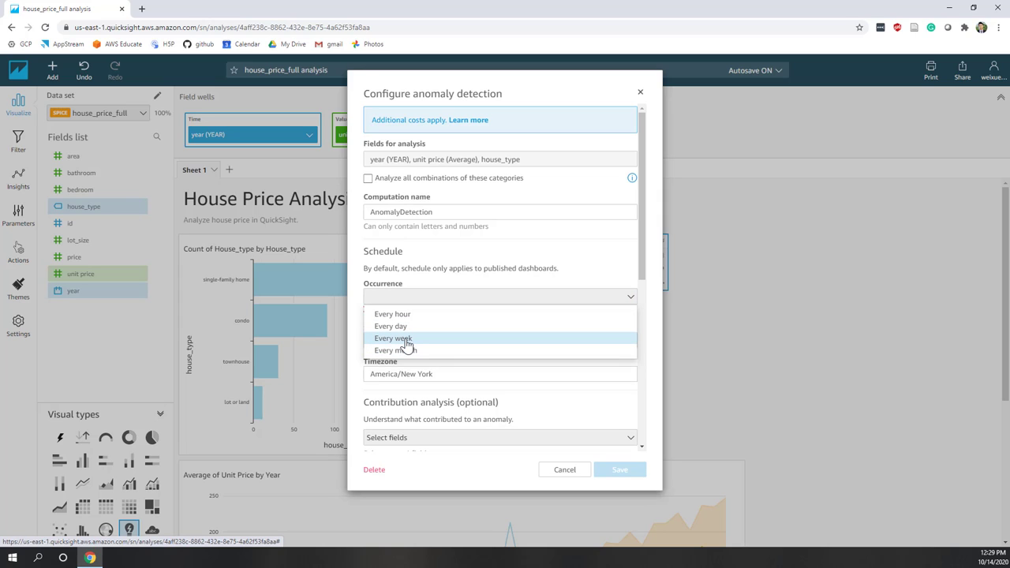
{"action": "key", "text": "Down"}
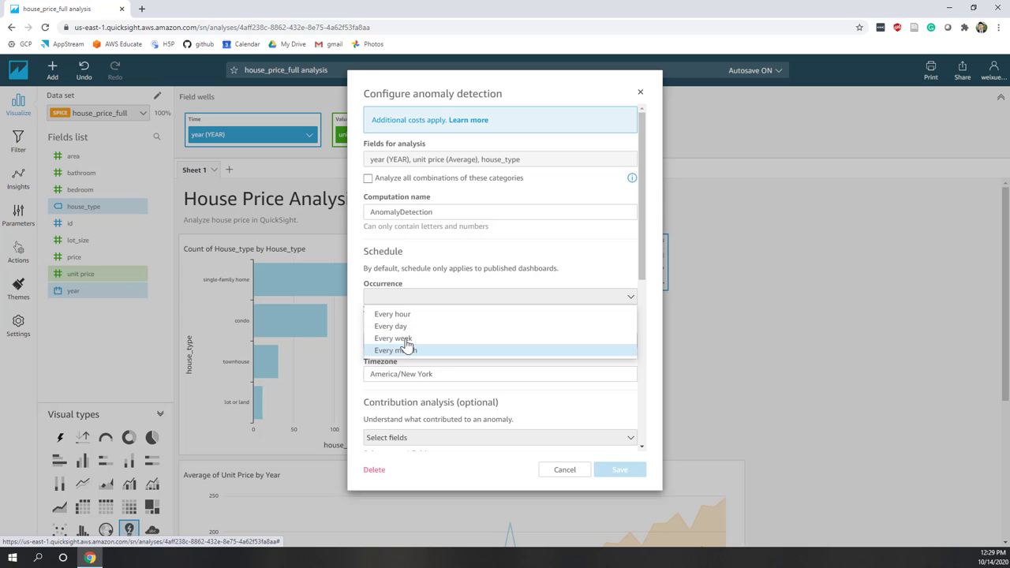
{"action": "key", "text": "Up"}
{"action": "key", "text": "Up"}
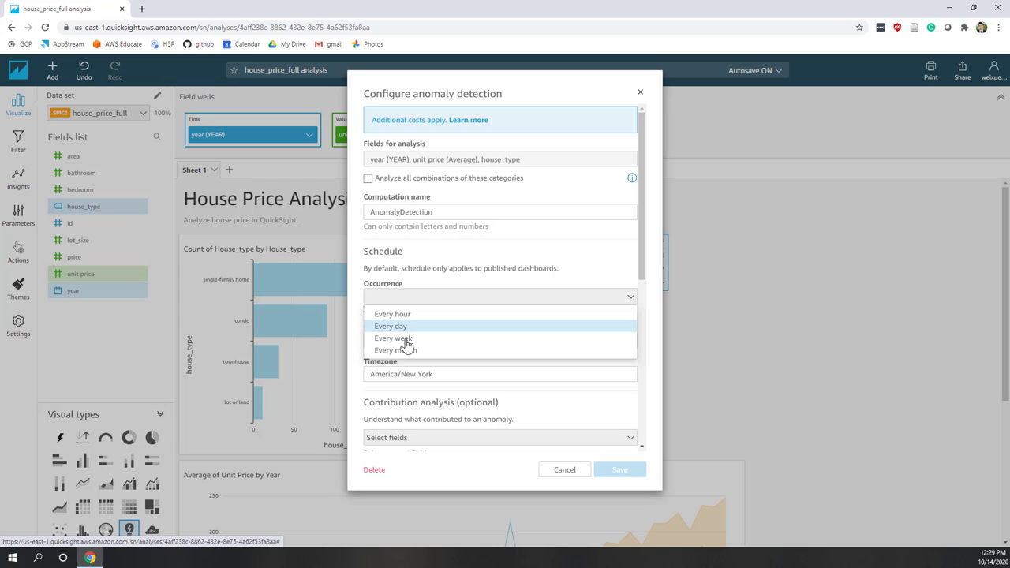
{"action": "left_click", "coordinate": [396, 326]}
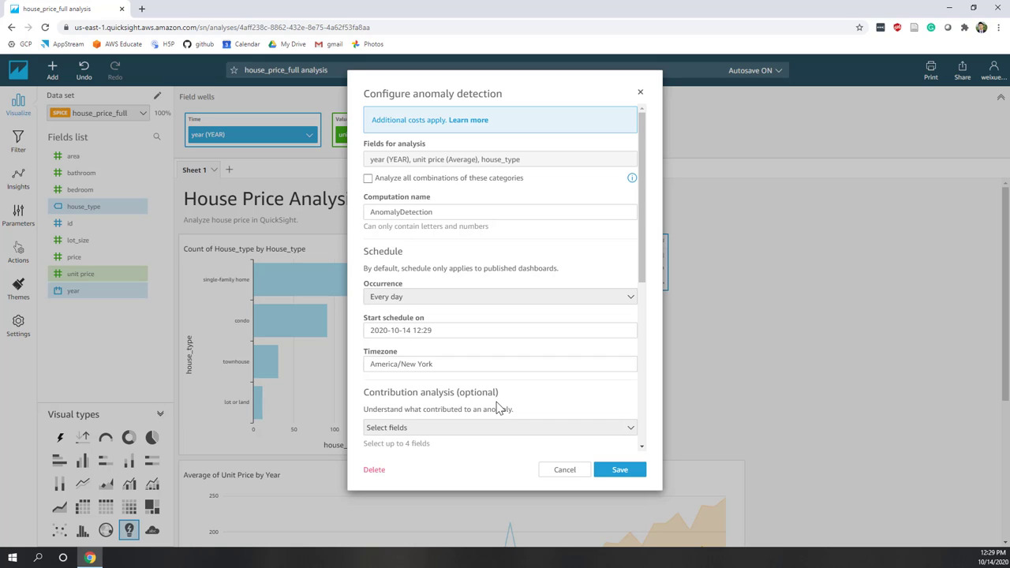
{"action": "left_click", "coordinate": [369, 179]}
{"action": "scroll", "coordinate": [643, 264], "scroll_direction": "down", "scroll_amount": 3}
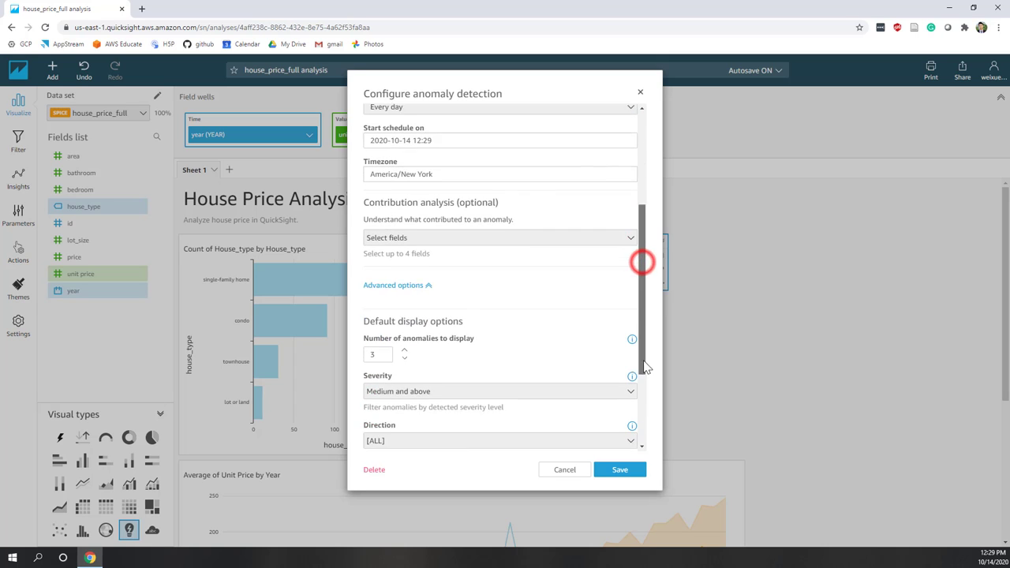
{"action": "scroll", "coordinate": [644, 265], "scroll_direction": "up", "scroll_amount": 3}
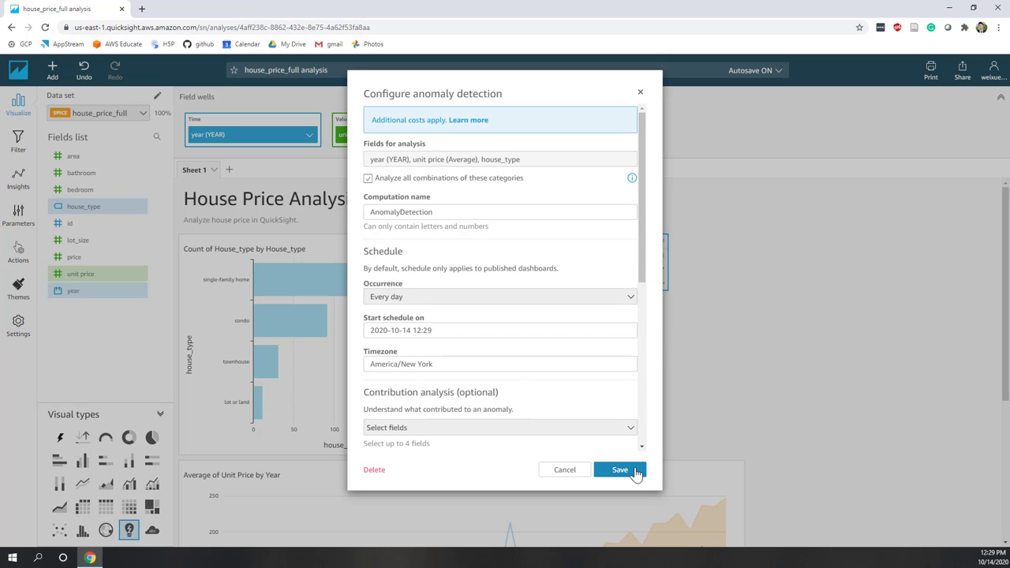
{"action": "scroll", "coordinate": [641, 331], "scroll_direction": "down", "scroll_amount": 2}
{"action": "left_click_drag", "start_coordinate": [642, 304], "coordinate": [634, 449]}
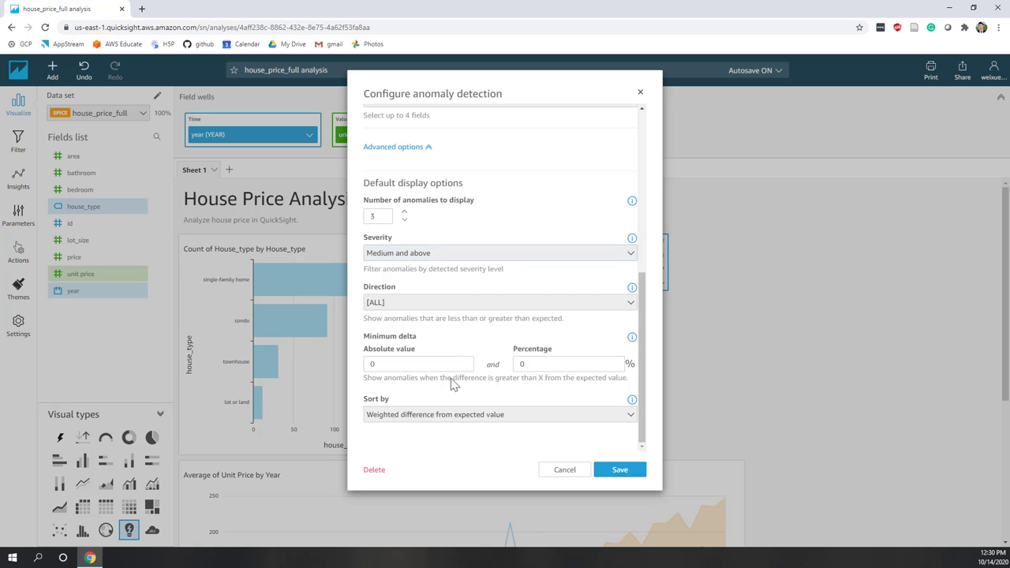
{"action": "scroll", "coordinate": [451, 443], "scroll_direction": "up", "scroll_amount": 5}
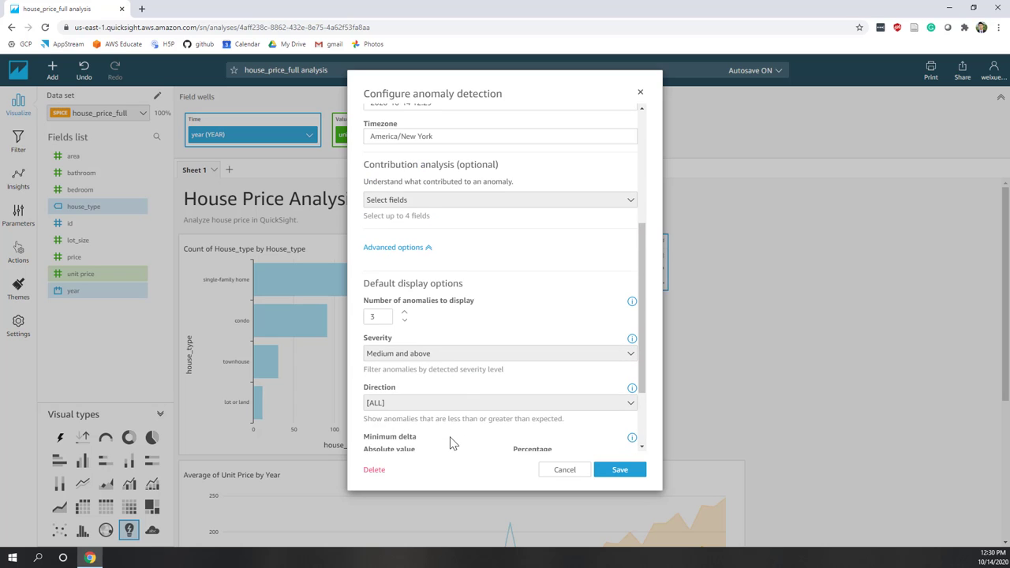
{"action": "scroll", "coordinate": [451, 443], "scroll_direction": "down", "scroll_amount": 5}
{"action": "scroll", "coordinate": [451, 444], "scroll_direction": "up", "scroll_amount": 3}
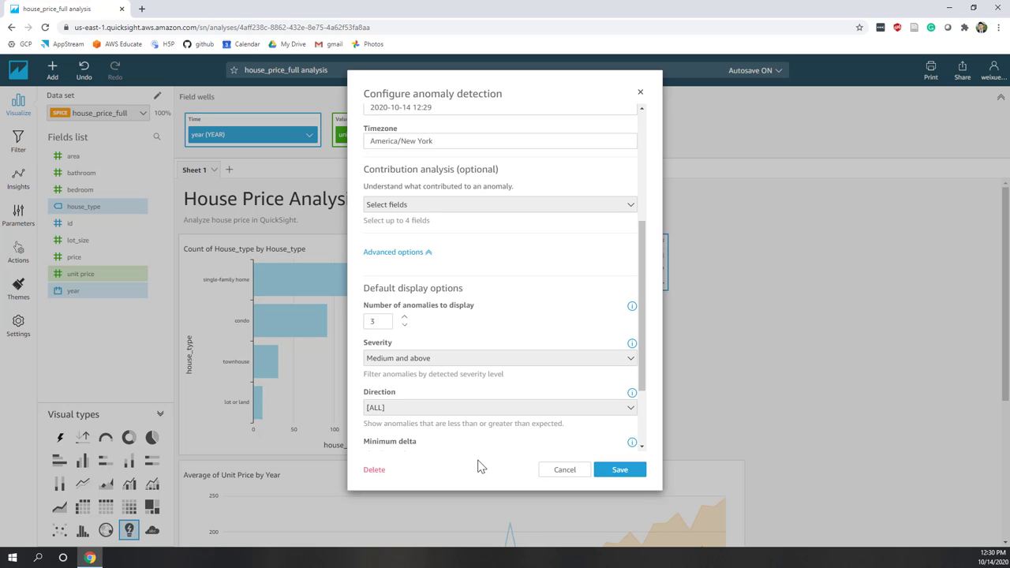
{"action": "scroll", "coordinate": [522, 317], "scroll_direction": "down", "scroll_amount": 3}
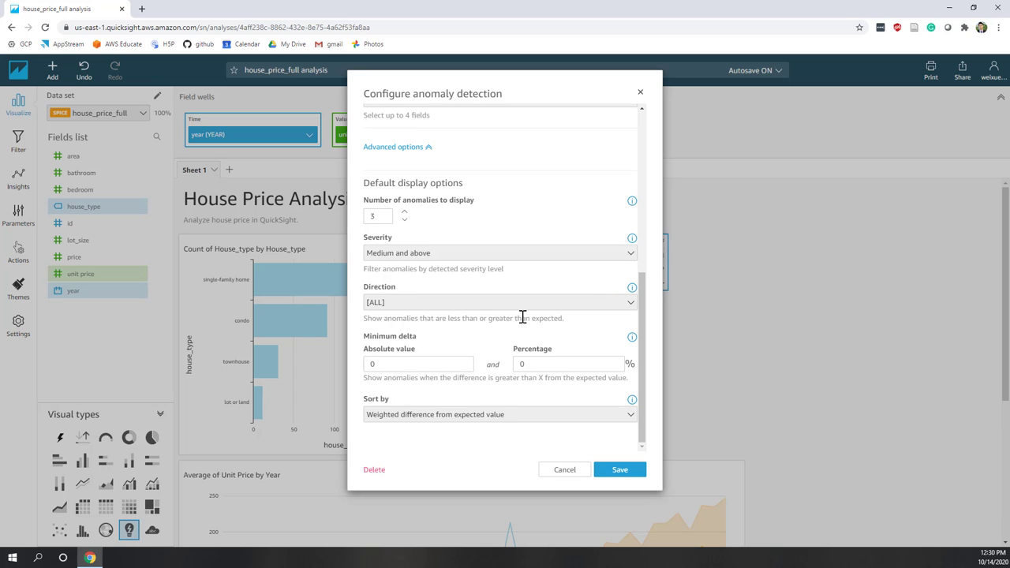
{"action": "scroll", "coordinate": [488, 362], "scroll_direction": "up", "scroll_amount": 9}
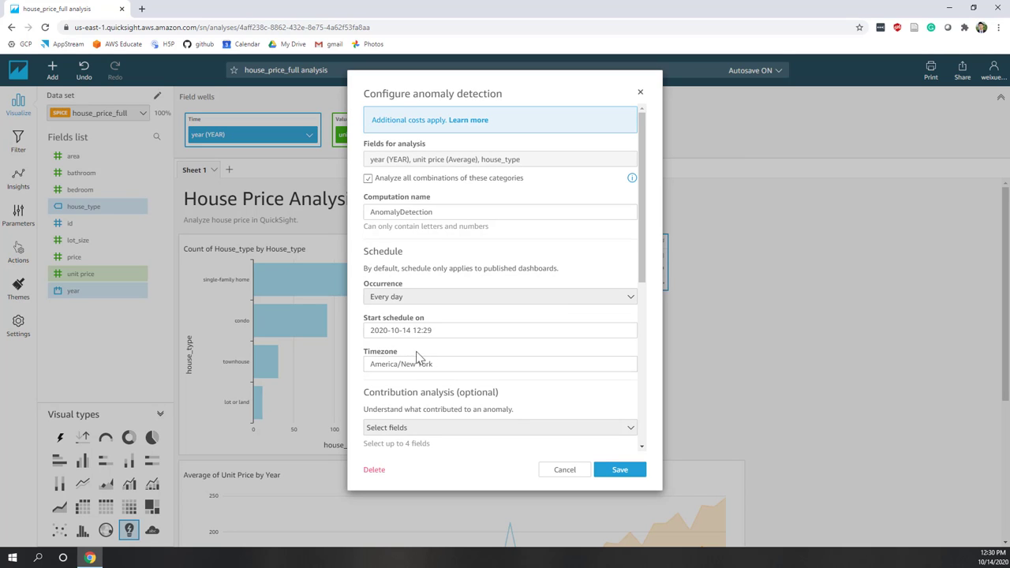
Save the anomaly detection settings and run the anomaly analysis now.
{"action": "left_click", "coordinate": [621, 471]}
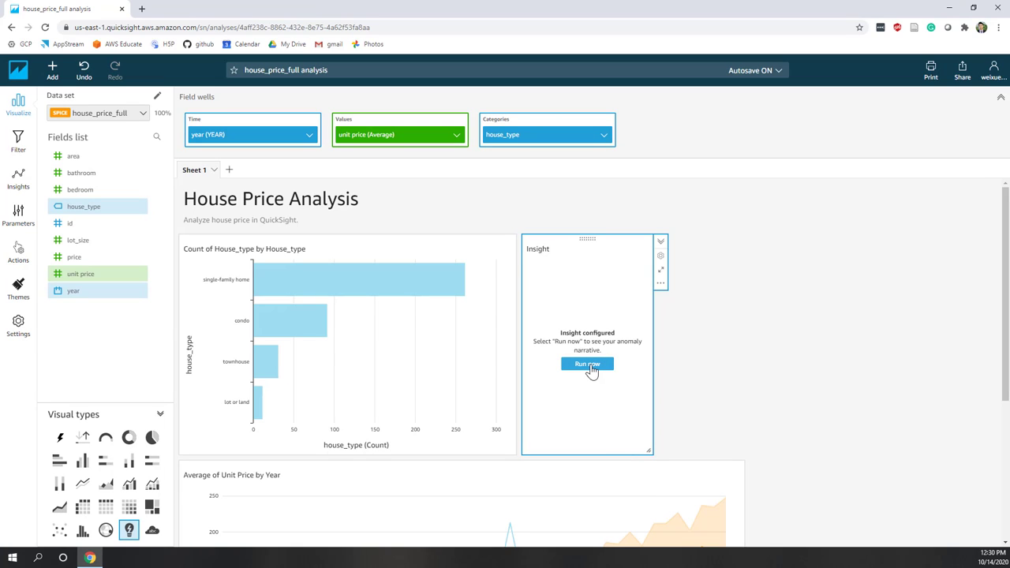
{"action": "left_click", "coordinate": [589, 367]}
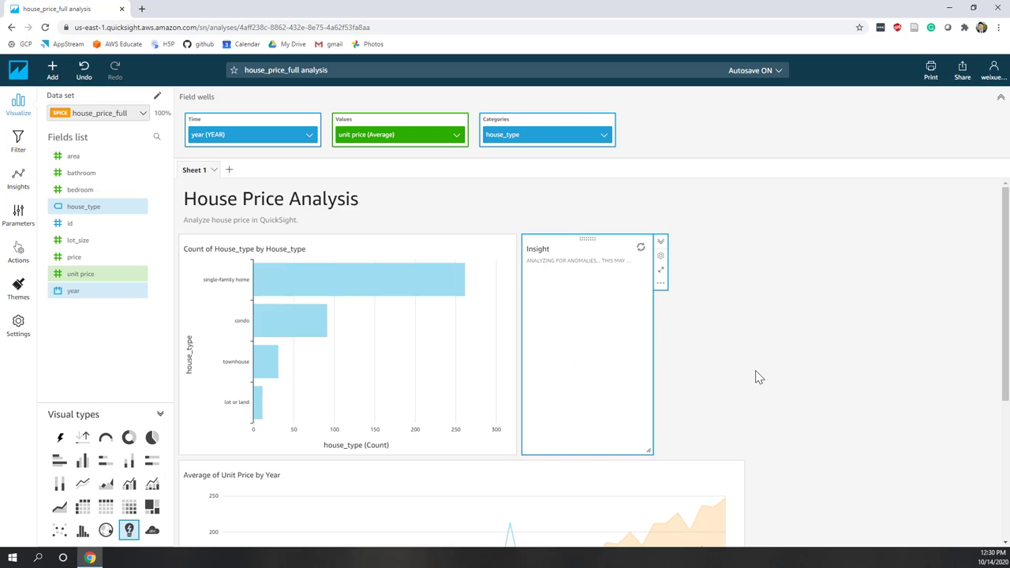
{"action": "scroll", "coordinate": [755, 377], "scroll_direction": "down", "scroll_amount": 2}
{"action": "scroll", "coordinate": [750, 378], "scroll_direction": "up", "scroll_amount": 2}
{"action": "left_click", "coordinate": [52, 71]}
Add a new Insight visual using the Growth rate computation.
{"action": "left_click", "coordinate": [70, 108]}
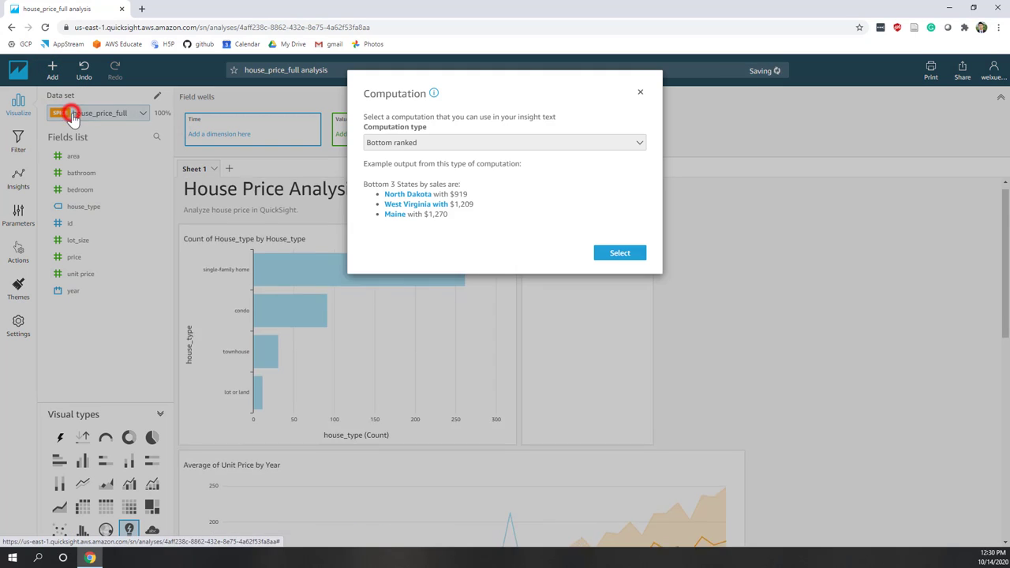
{"action": "left_click", "coordinate": [392, 143]}
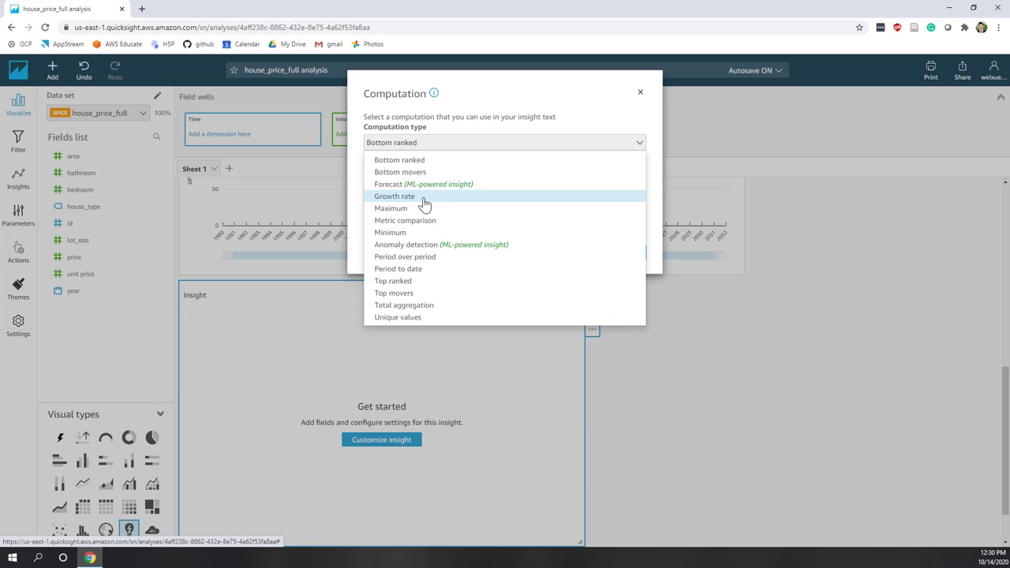
{"action": "key", "text": "Down"}
{"action": "key", "text": "Down"}
{"action": "left_click", "coordinate": [401, 199]}
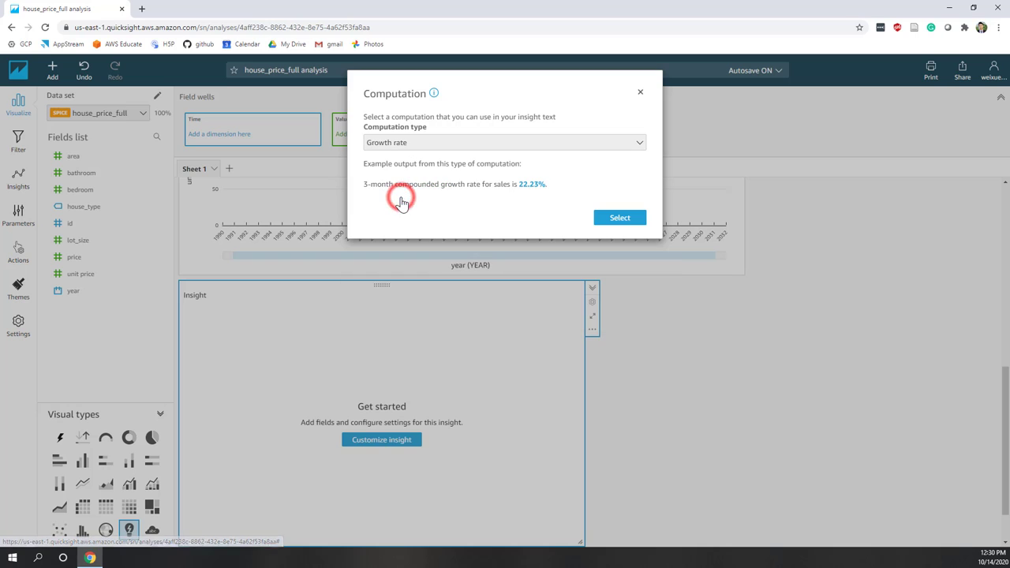
{"action": "left_click", "coordinate": [619, 219]}
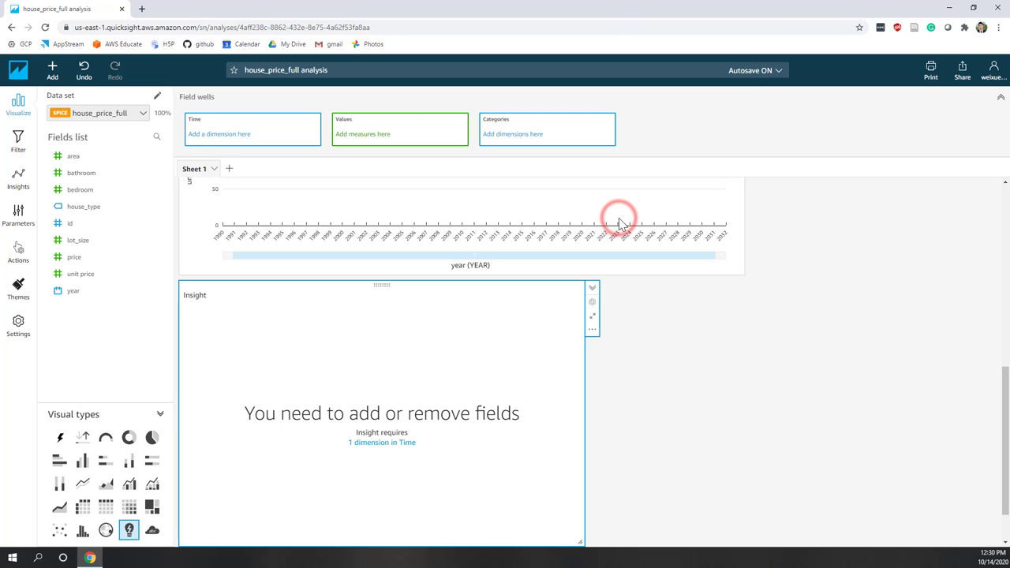
Shrink the new Insight, move it beside the anomaly insight, and match the bar chart's height.
{"action": "scroll", "coordinate": [591, 456], "scroll_direction": "down", "scroll_amount": 1}
{"action": "left_click_drag", "start_coordinate": [581, 485], "coordinate": [271, 343]}
{"action": "scroll", "coordinate": [261, 363], "scroll_direction": "up", "scroll_amount": 1}
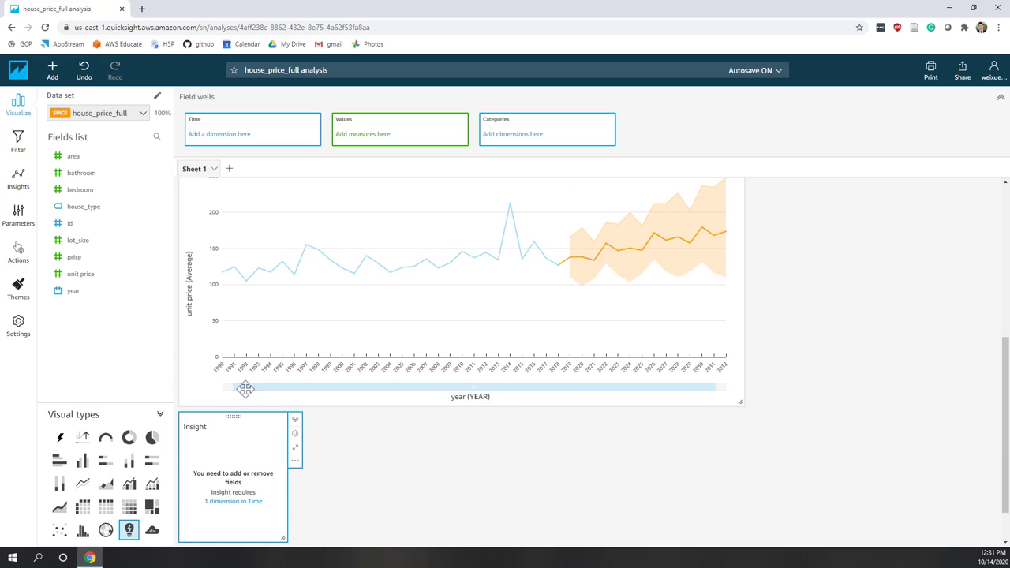
{"action": "left_click_drag", "start_coordinate": [233, 416], "coordinate": [700, 197]}
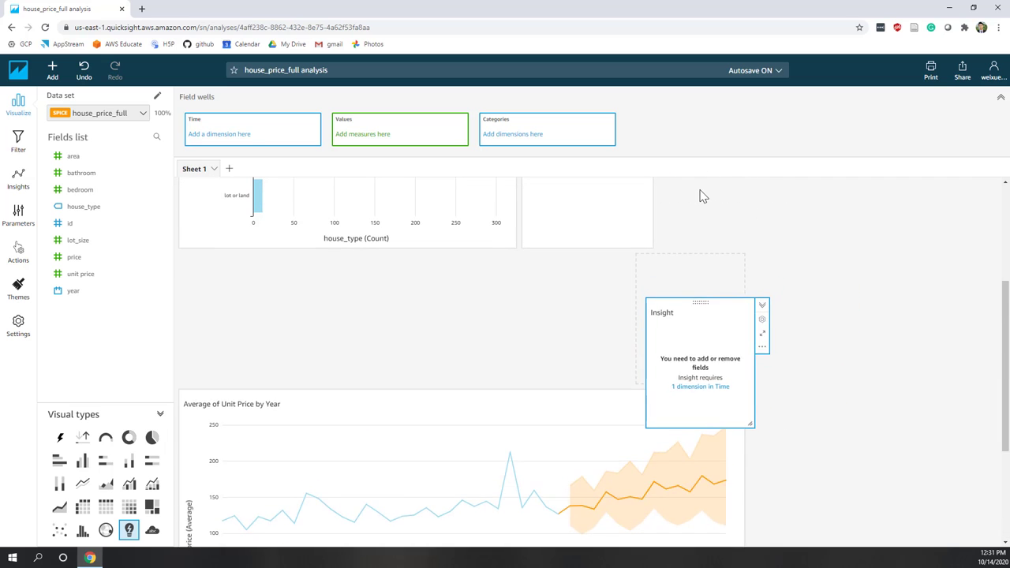
{"action": "left_click_drag", "start_coordinate": [694, 257], "coordinate": [703, 234]}
{"action": "left_click_drag", "start_coordinate": [761, 369], "coordinate": [742, 449]}
{"action": "left_click", "coordinate": [598, 416]}
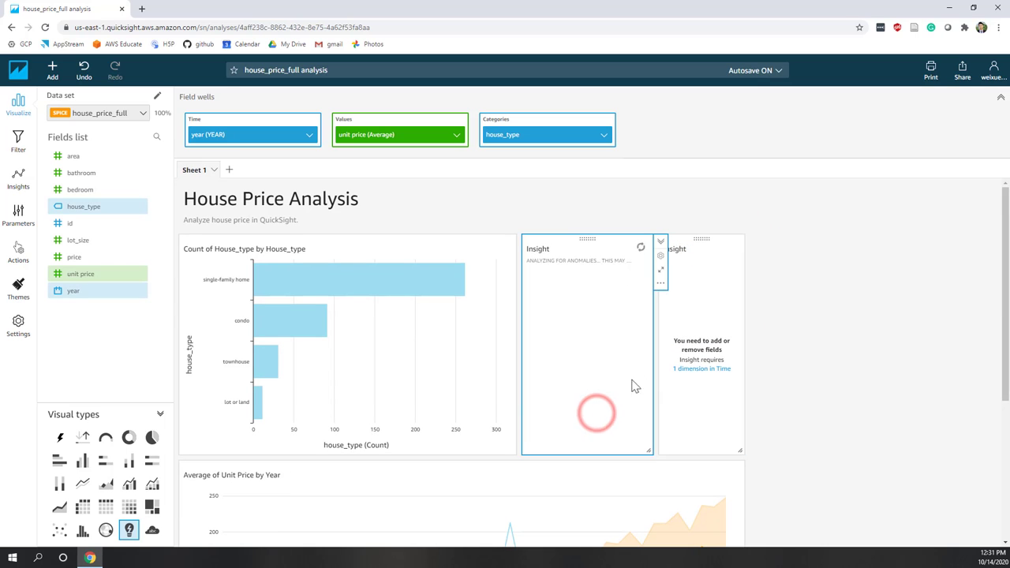
{"action": "left_click", "coordinate": [707, 310]}
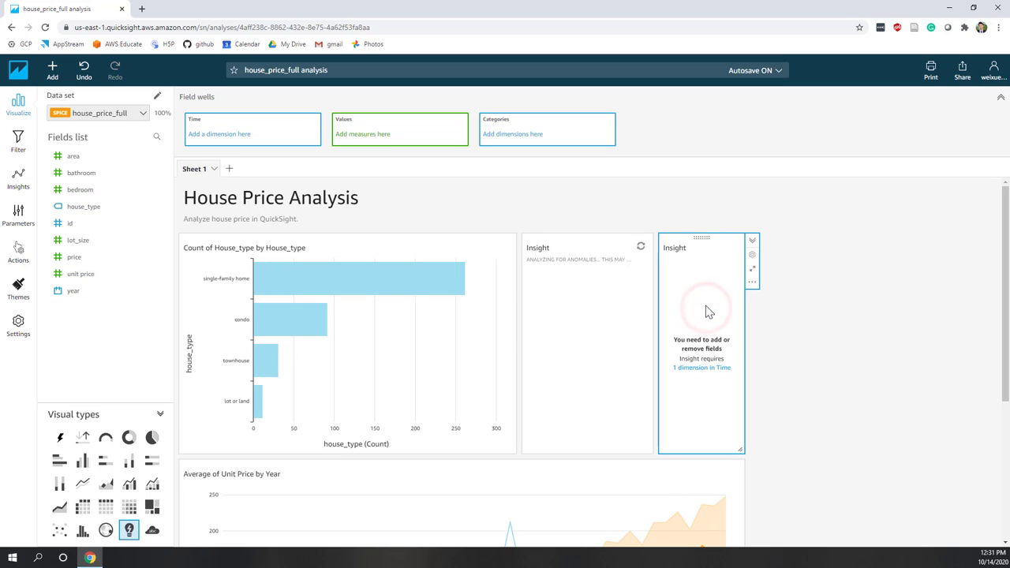
Narrow the house_type bar chart, shift both insights left, and widen the new Insight.
{"action": "left_click_drag", "start_coordinate": [511, 449], "coordinate": [444, 449]}
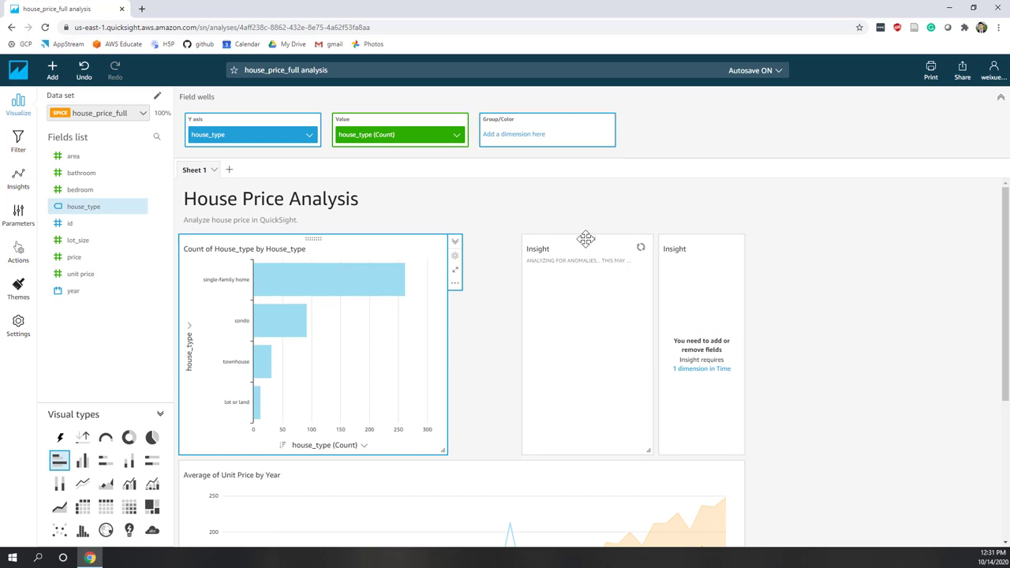
{"action": "left_click_drag", "start_coordinate": [586, 238], "coordinate": [514, 244]}
{"action": "left_click", "coordinate": [684, 239]}
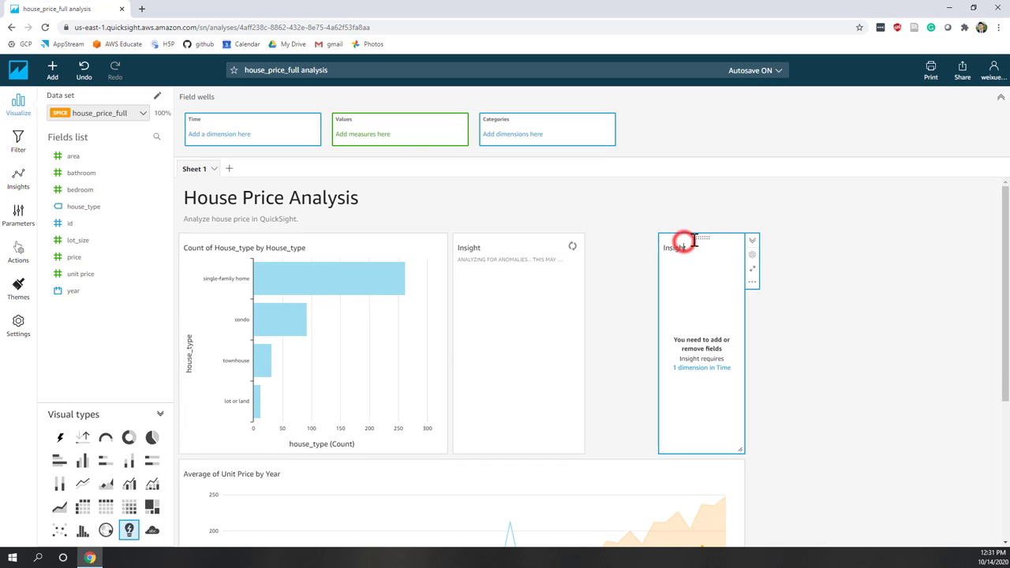
{"action": "left_click_drag", "start_coordinate": [703, 237], "coordinate": [635, 237]}
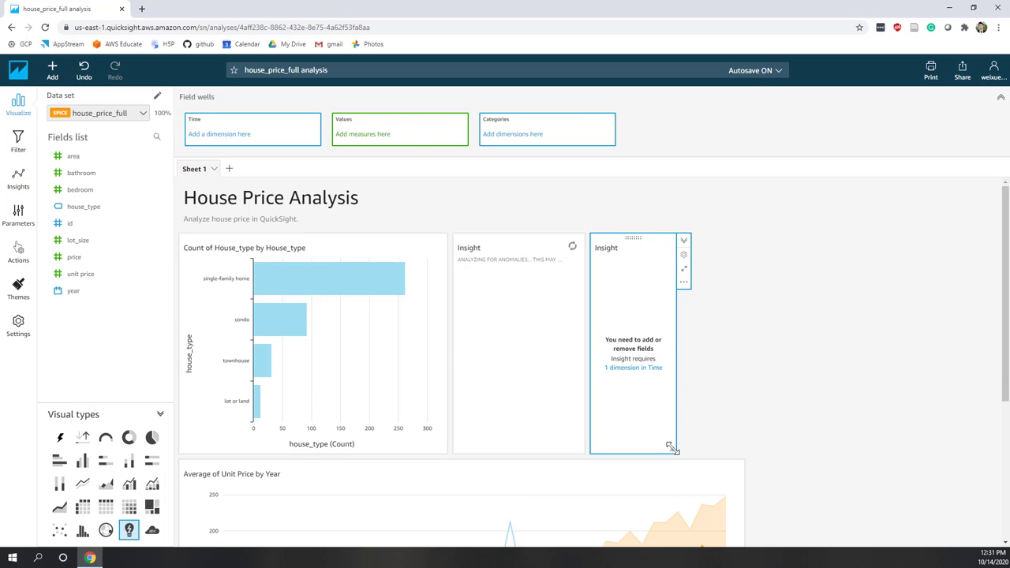
{"action": "left_click_drag", "start_coordinate": [671, 448], "coordinate": [726, 447]}
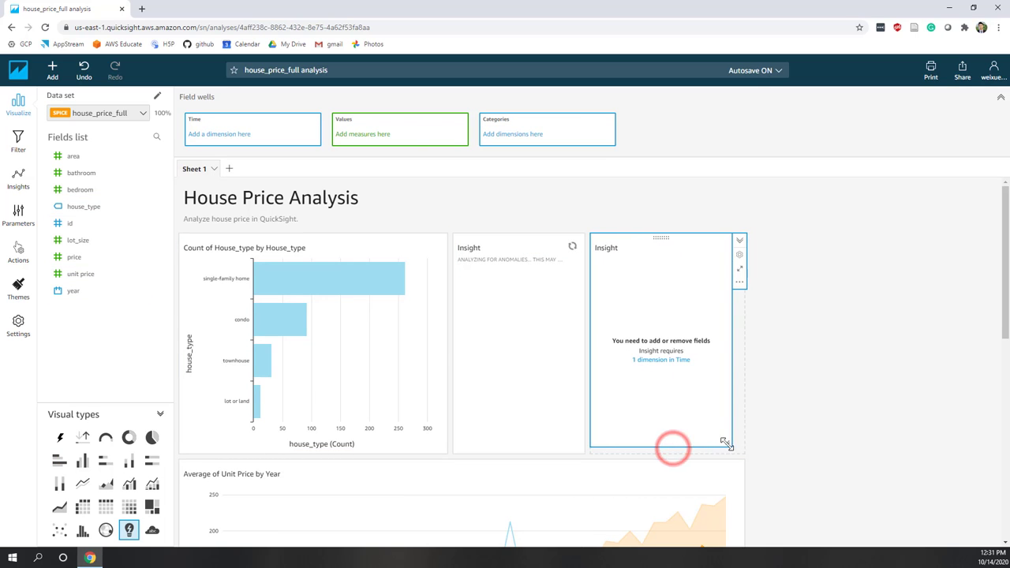
{"action": "left_click", "coordinate": [642, 414]}
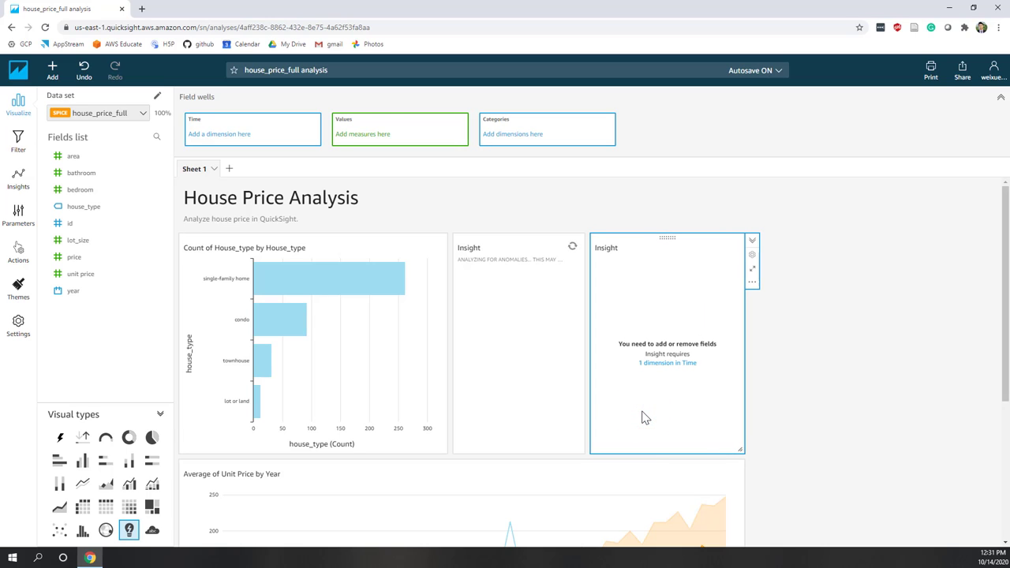
Give the growth-rate Insight year (by Year) as time and average unit price as value.
{"action": "left_click_drag", "start_coordinate": [74, 290], "coordinate": [237, 139]}
{"action": "left_click", "coordinate": [309, 135]}
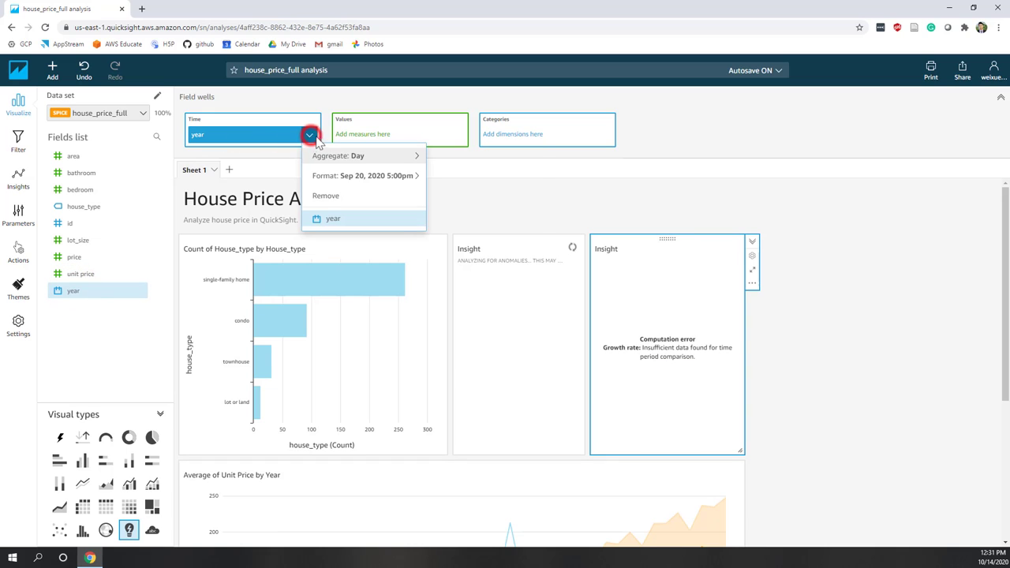
{"action": "mouse_move", "coordinate": [363, 155]}
{"action": "left_click", "coordinate": [441, 158]}
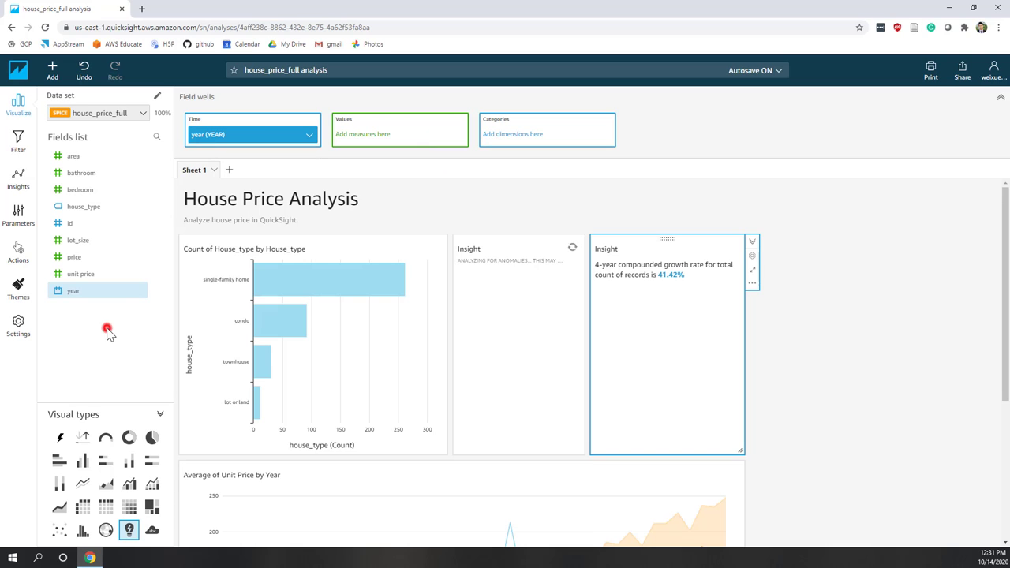
{"action": "left_click_drag", "start_coordinate": [85, 273], "coordinate": [404, 142]}
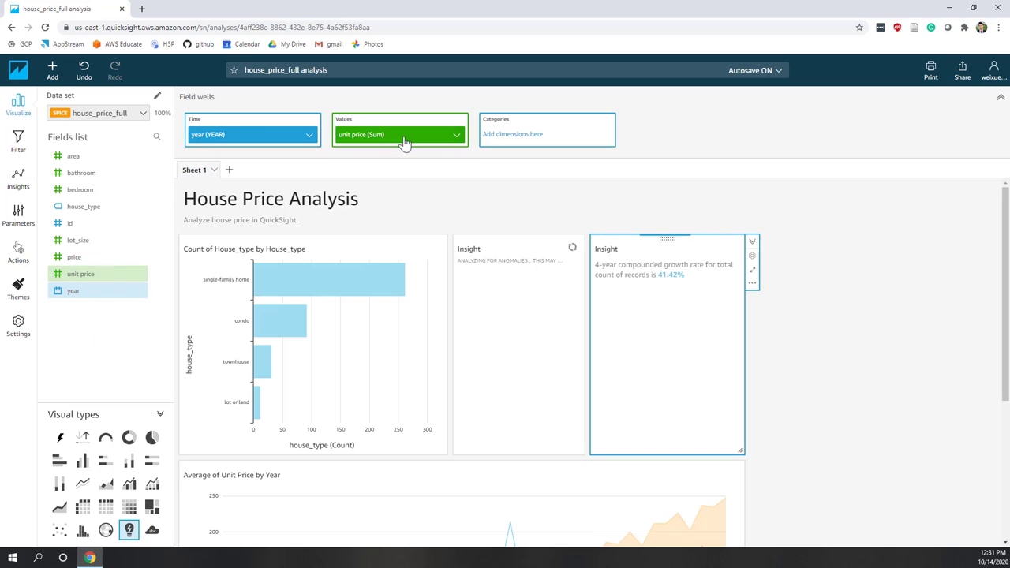
{"action": "left_click", "coordinate": [458, 138]}
{"action": "mouse_move", "coordinate": [508, 157]}
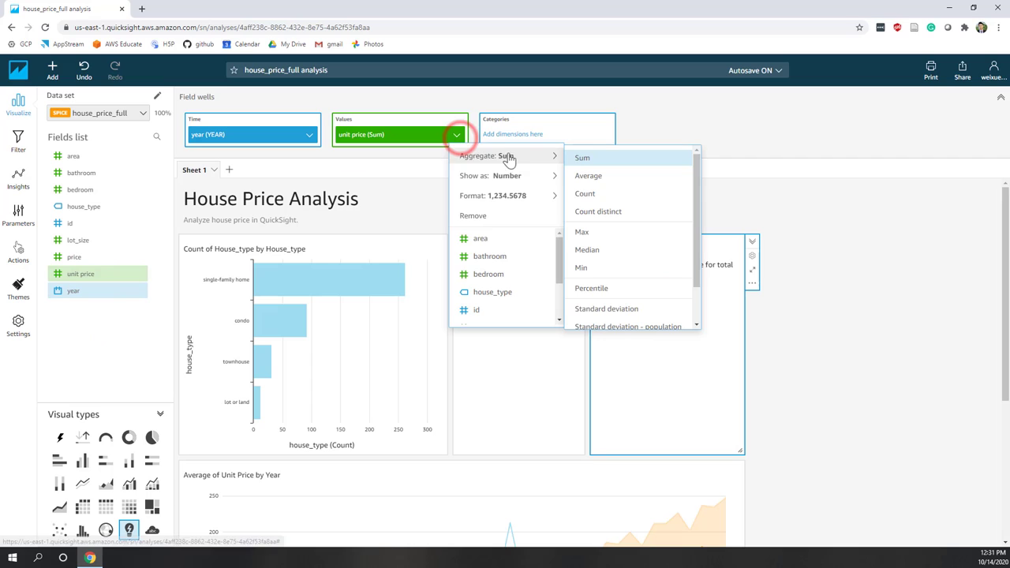
{"action": "left_click", "coordinate": [588, 177]}
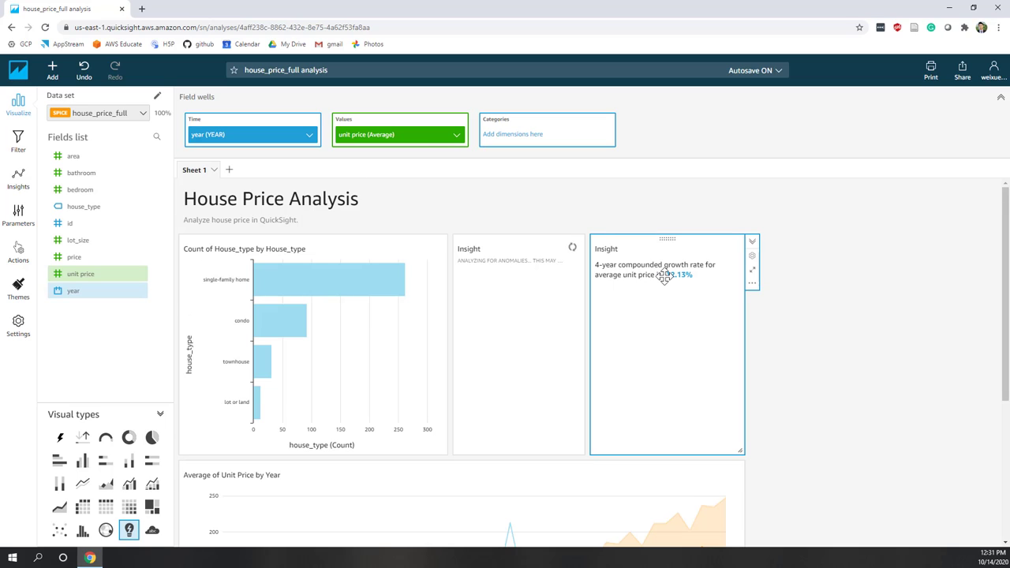
{"action": "scroll", "coordinate": [666, 275], "scroll_direction": "down", "scroll_amount": 4}
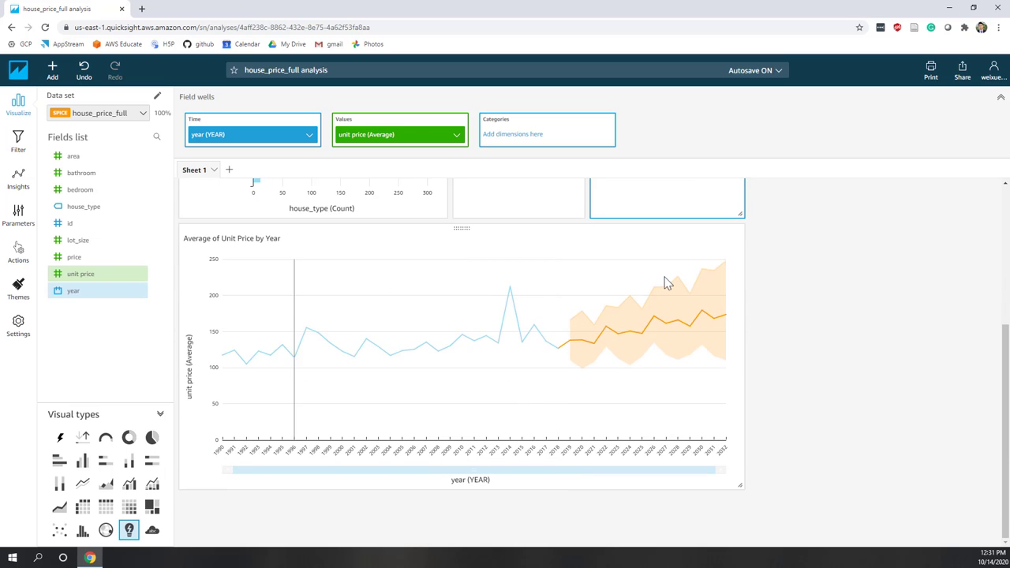
Add house_type as the growth-rate Insight's category, which still reports -12.13%.
{"action": "mouse_move", "coordinate": [558, 361]}
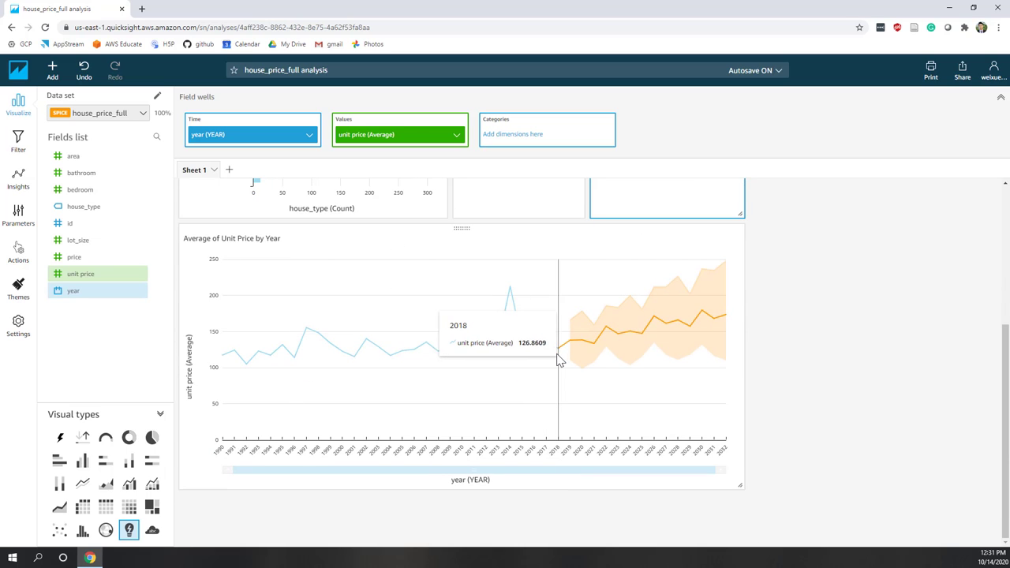
{"action": "scroll", "coordinate": [556, 353], "scroll_direction": "up", "scroll_amount": 3}
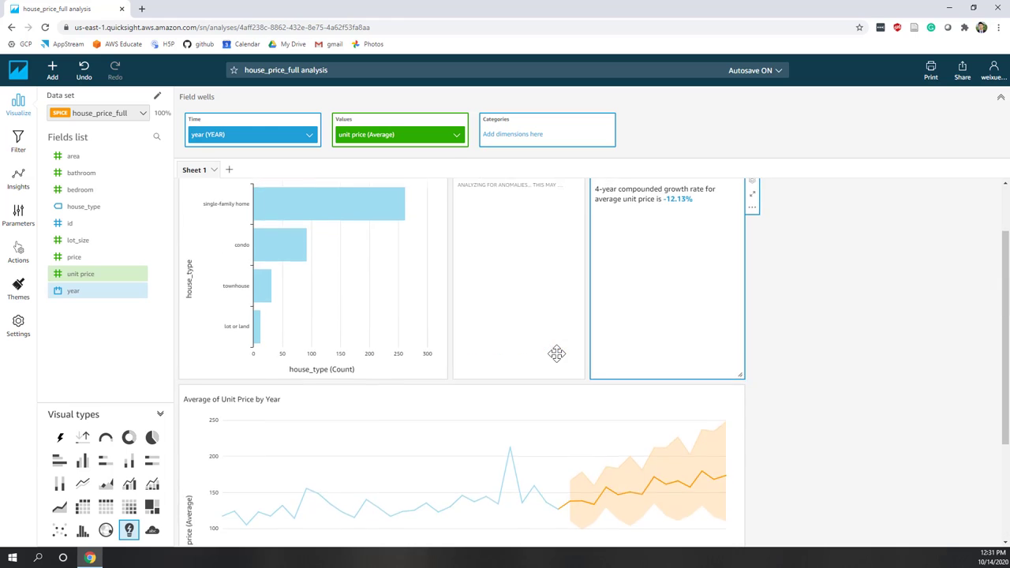
{"action": "scroll", "coordinate": [557, 353], "scroll_direction": "up", "scroll_amount": 2}
{"action": "left_click_drag", "start_coordinate": [115, 206], "coordinate": [538, 144]}
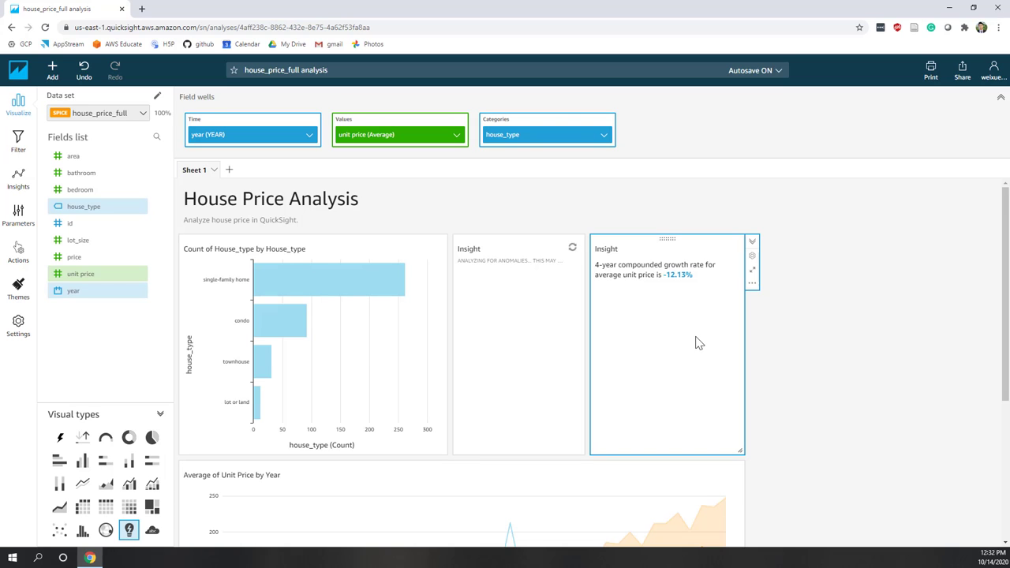
{"action": "scroll", "coordinate": [699, 344], "scroll_direction": "down", "scroll_amount": 2}
{"action": "scroll", "coordinate": [698, 344], "scroll_direction": "up", "scroll_amount": 2}
Browse the Suggested insights (highest year 2014, lowest year 1992) and add Lowest Year.
{"action": "scroll", "coordinate": [698, 343], "scroll_direction": "down", "scroll_amount": 1}
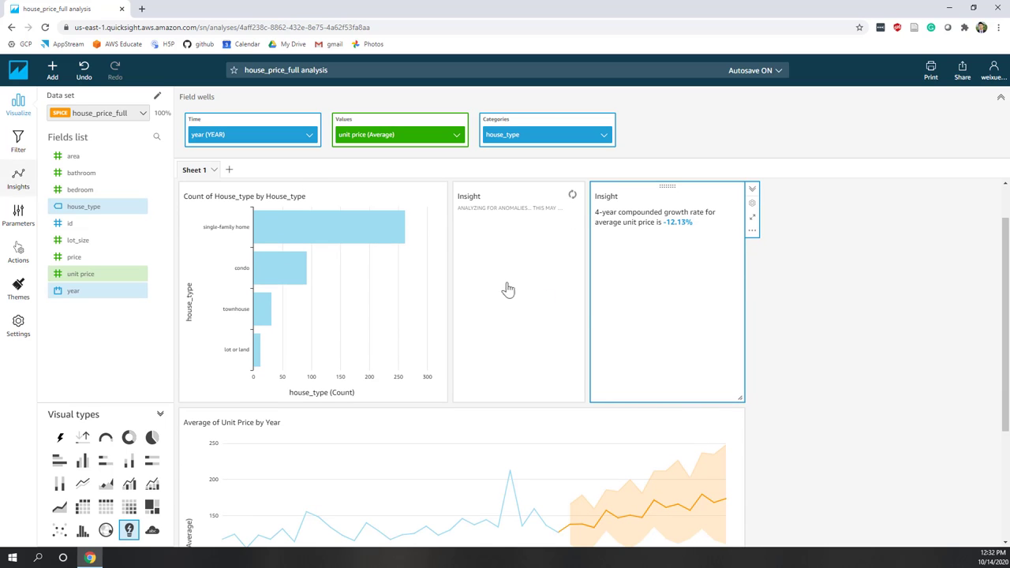
{"action": "left_click", "coordinate": [22, 144]}
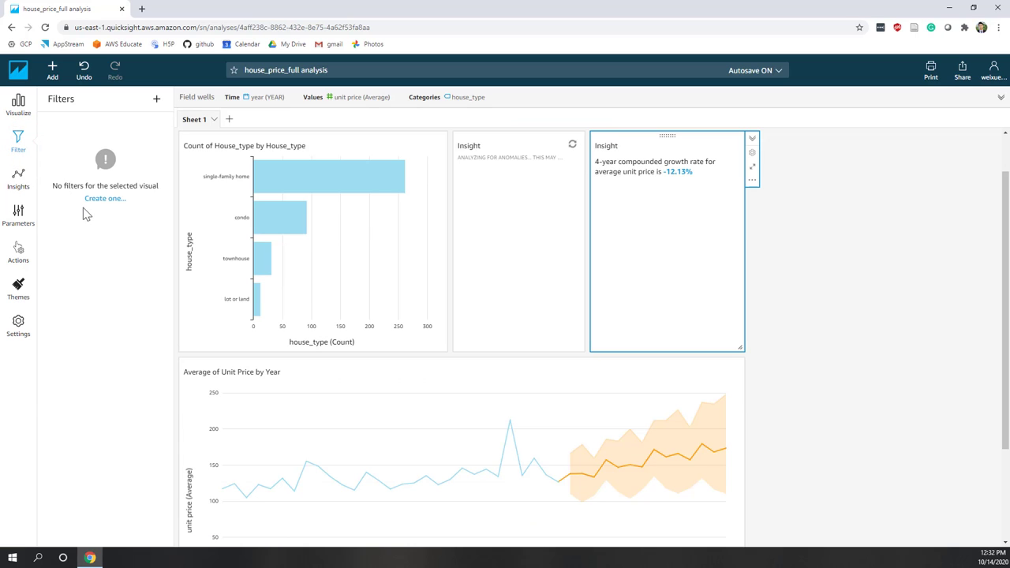
{"action": "left_click", "coordinate": [18, 178]}
{"action": "scroll", "coordinate": [120, 257], "scroll_direction": "down", "scroll_amount": 1}
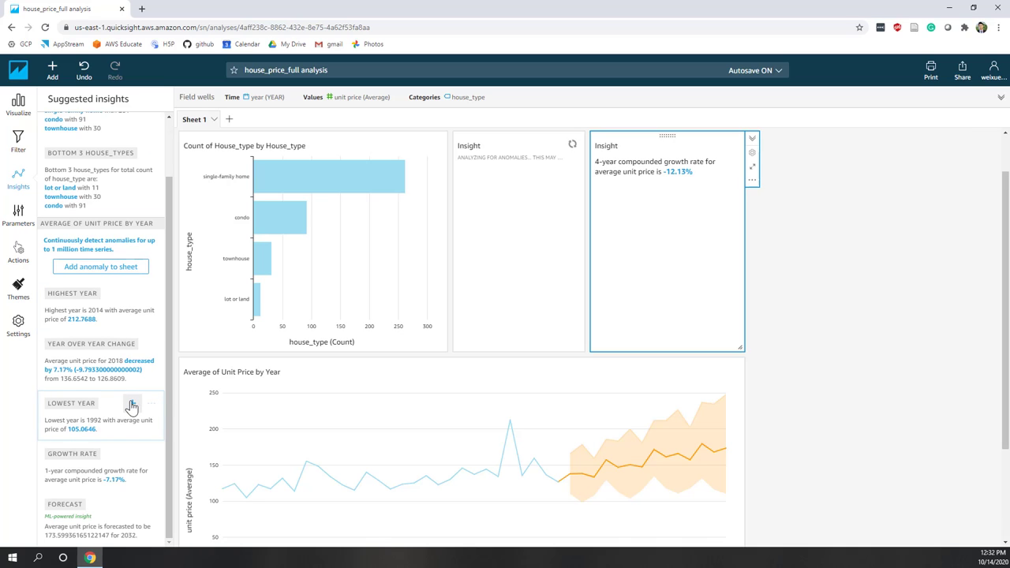
{"action": "scroll", "coordinate": [100, 443], "scroll_direction": "up", "scroll_amount": 2}
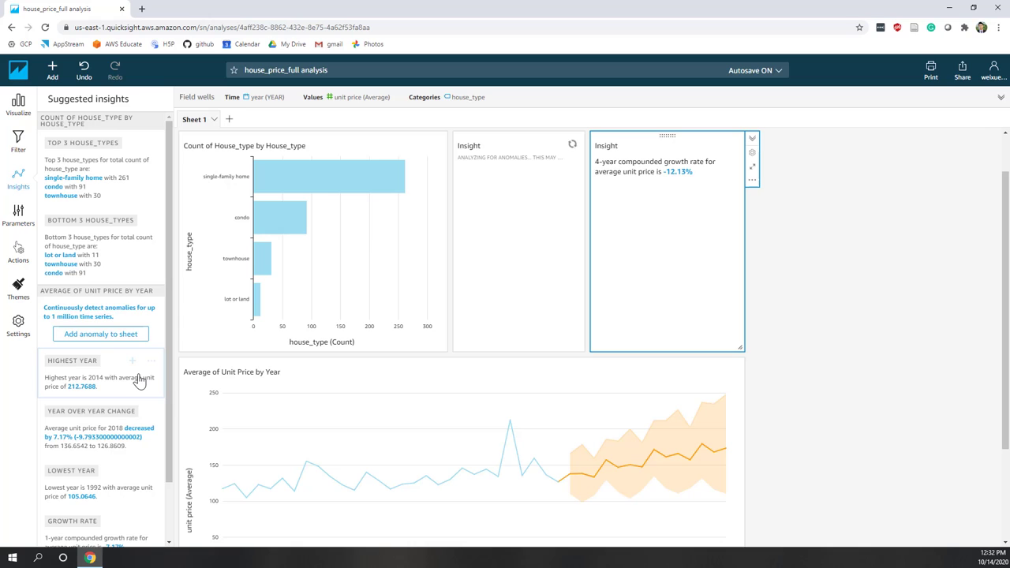
{"action": "scroll", "coordinate": [138, 380], "scroll_direction": "down", "scroll_amount": 1}
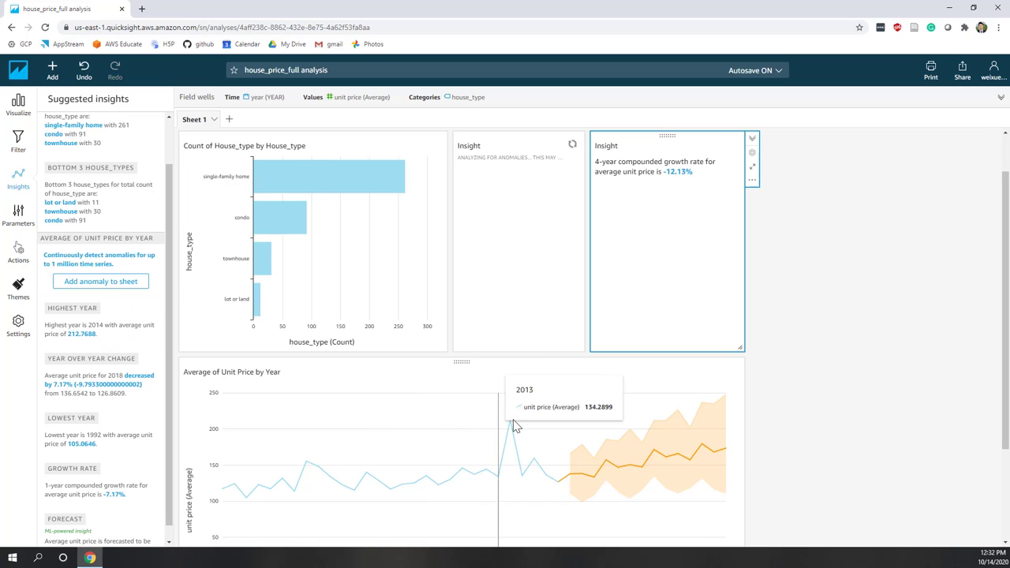
{"action": "mouse_move", "coordinate": [514, 426]}
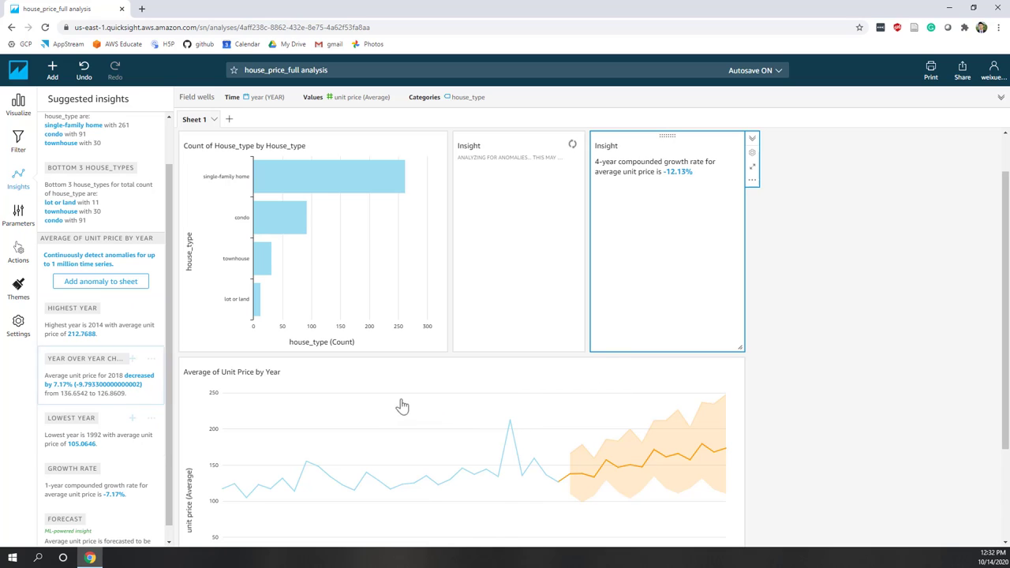
{"action": "scroll", "coordinate": [101, 348], "scroll_direction": "down", "scroll_amount": 1}
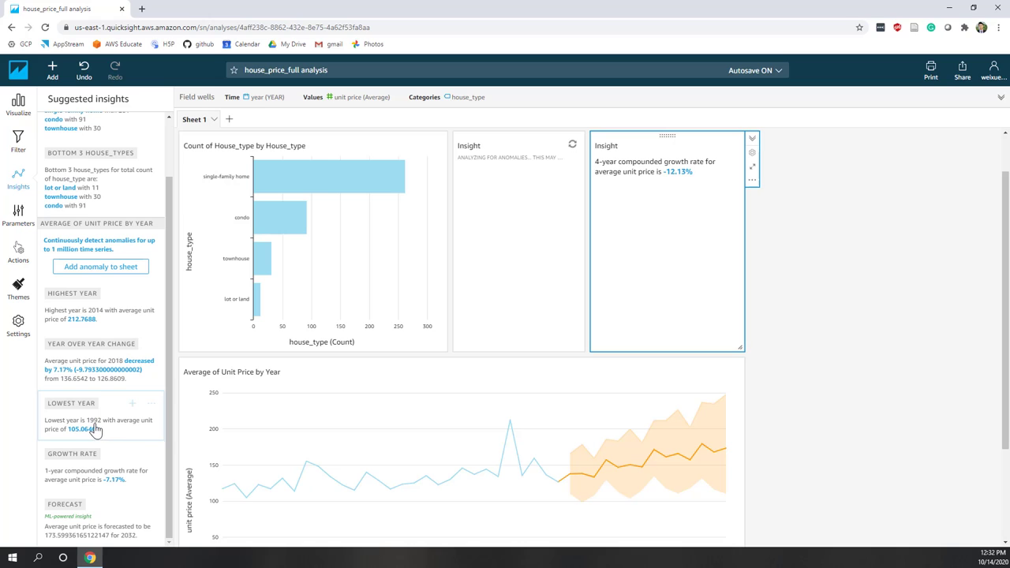
{"action": "left_click", "coordinate": [131, 405]}
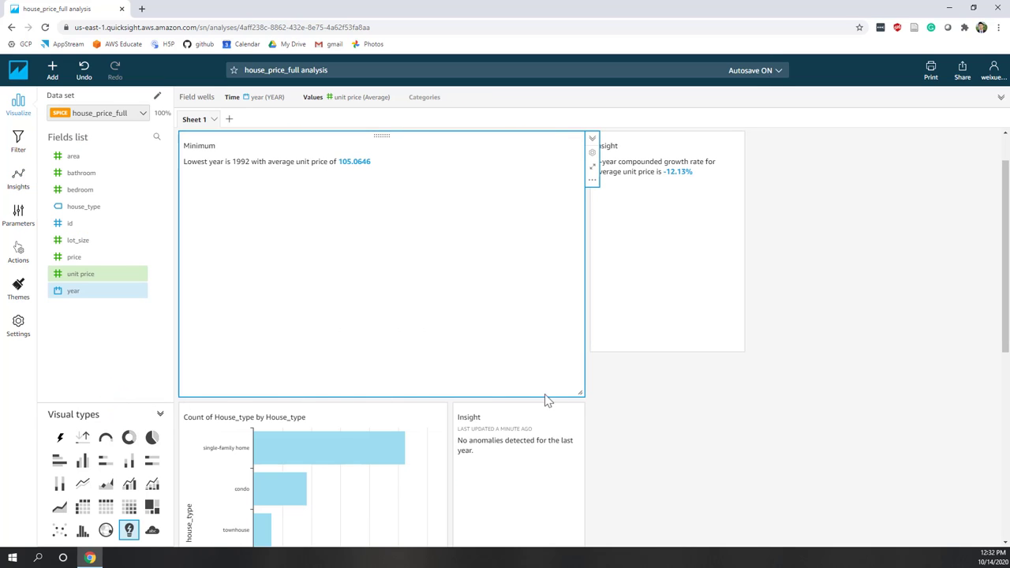
Resize the Minimum insight card to narrow and tall, then delete it from the sheet.
{"action": "left_click_drag", "start_coordinate": [577, 392], "coordinate": [282, 299]}
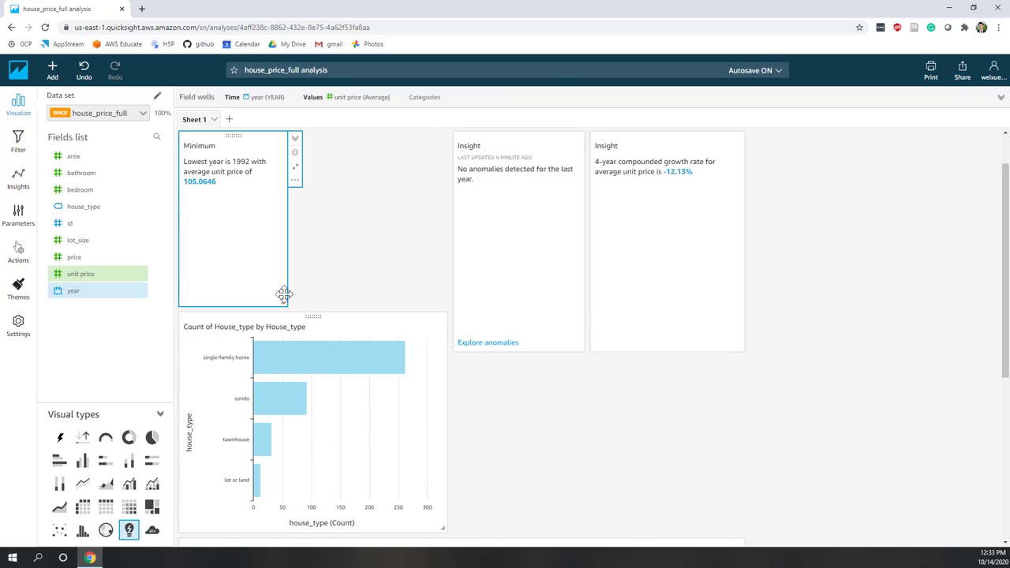
{"action": "left_click", "coordinate": [295, 181]}
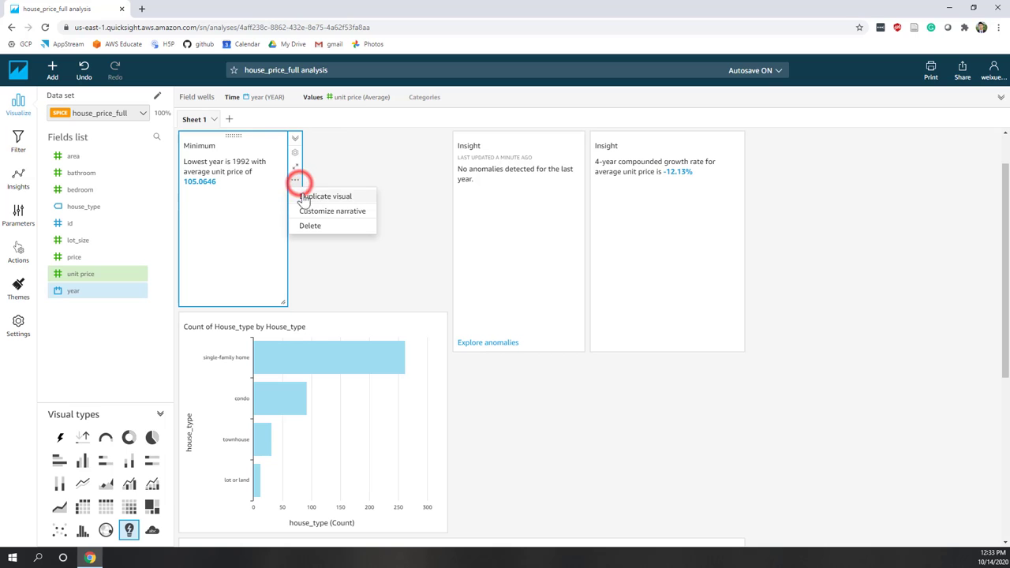
{"action": "left_click", "coordinate": [311, 227]}
{"action": "left_click", "coordinate": [923, 309]}
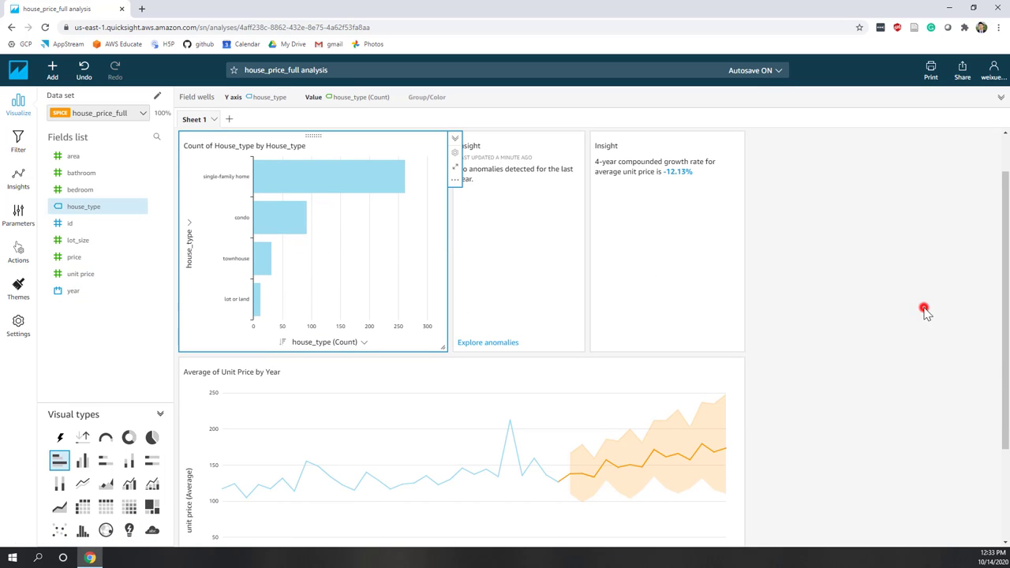
Look through the analysis Parameters and Themes panels.
{"action": "left_click", "coordinate": [18, 216]}
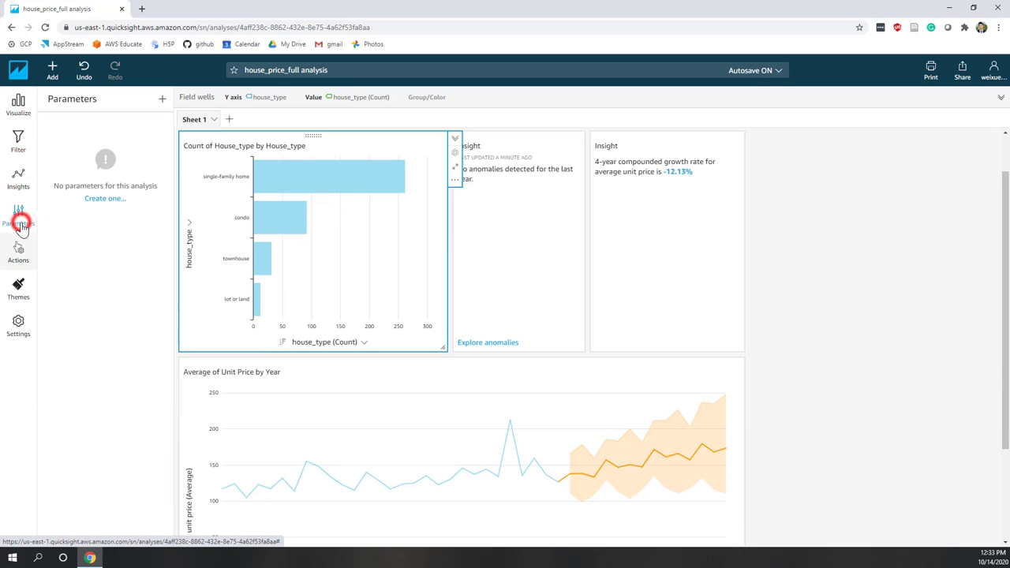
{"action": "left_click", "coordinate": [101, 202]}
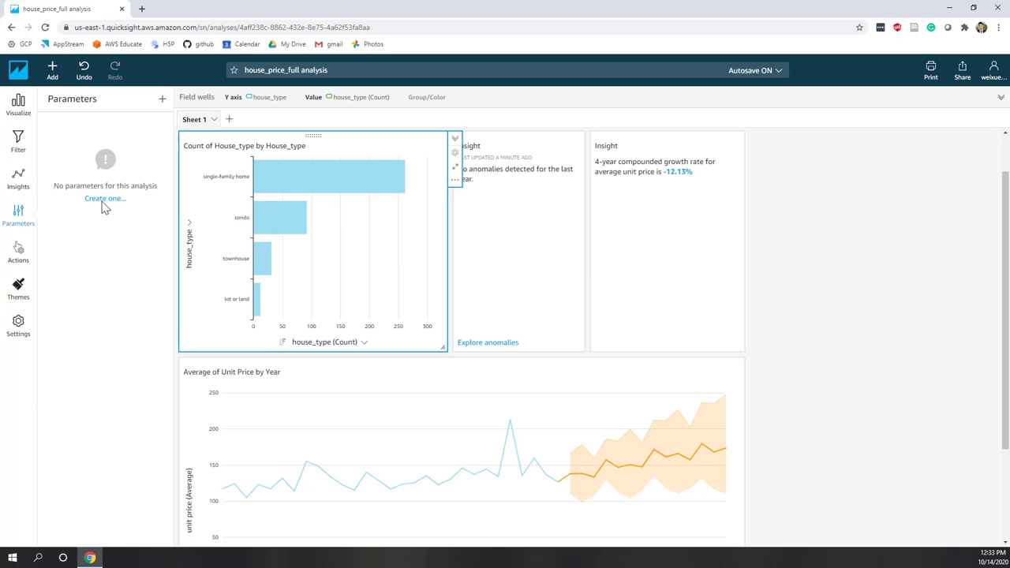
{"action": "left_click", "coordinate": [19, 291]}
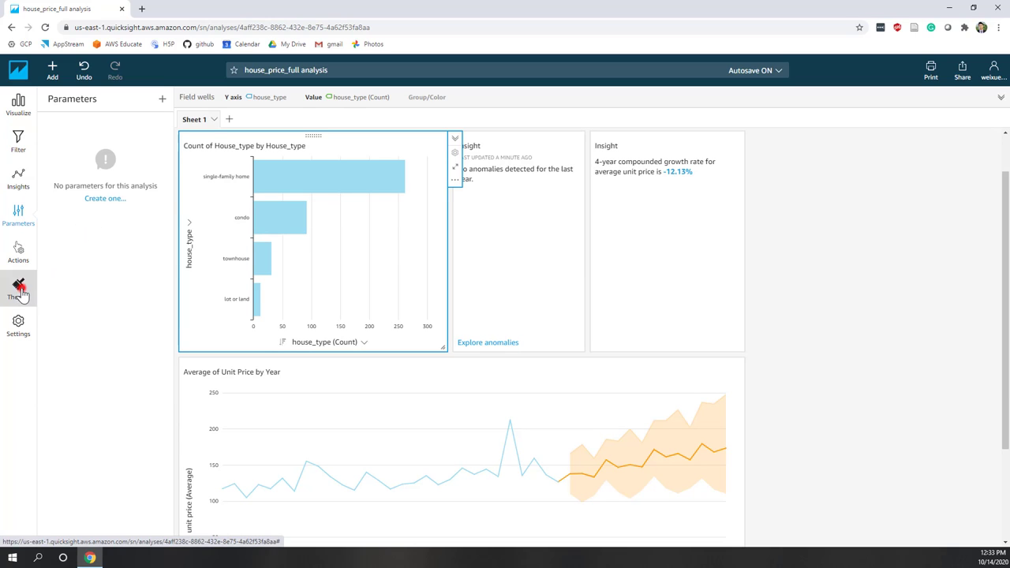
Apply Optimized scaling at 1366px to the sheet and bring up the Actions panel.
{"action": "left_click", "coordinate": [18, 328]}
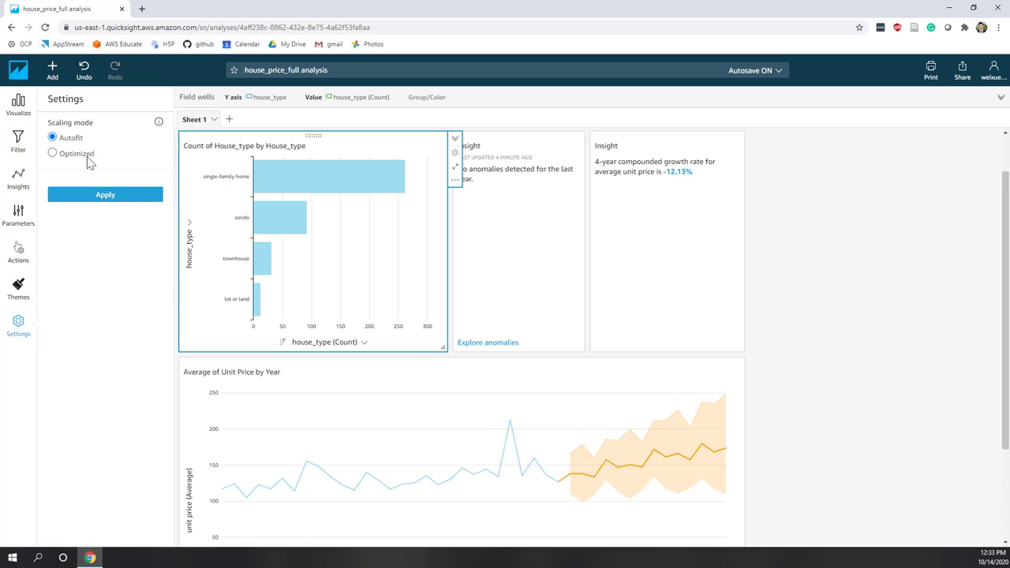
{"action": "left_click", "coordinate": [75, 154]}
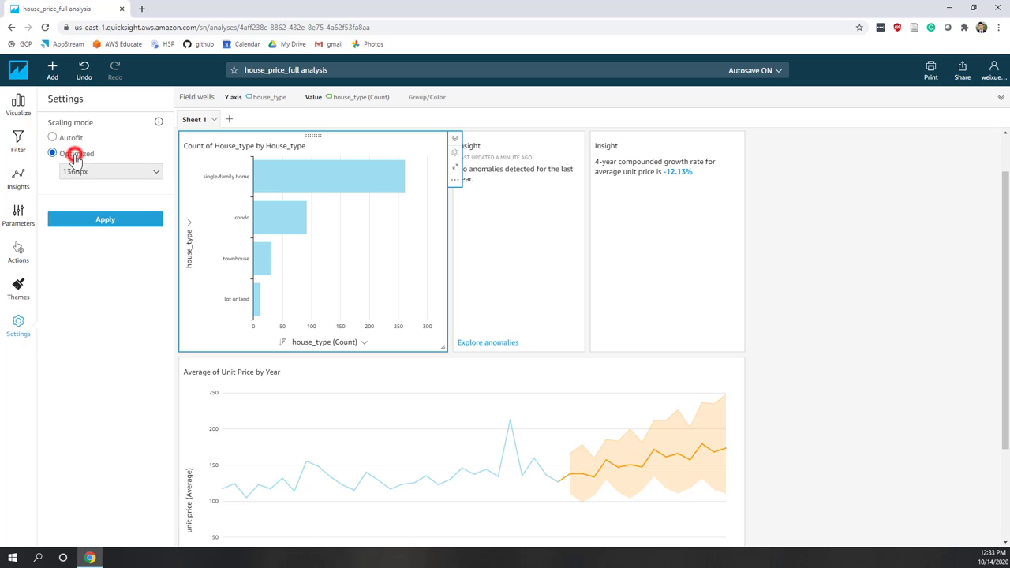
{"action": "left_click", "coordinate": [79, 172]}
{"action": "left_click", "coordinate": [79, 171]}
{"action": "left_click", "coordinate": [89, 222]}
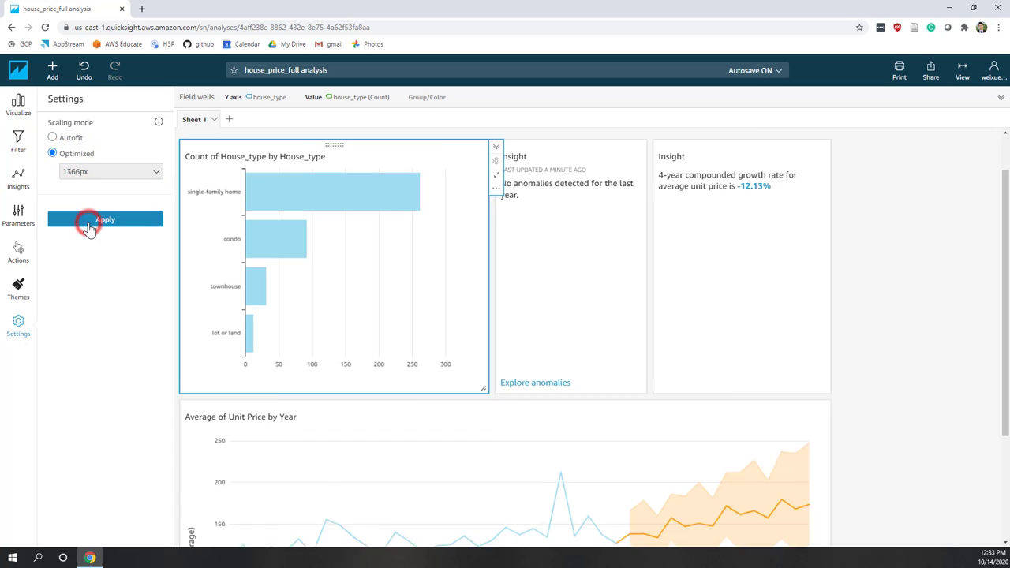
{"action": "left_click", "coordinate": [8, 254]}
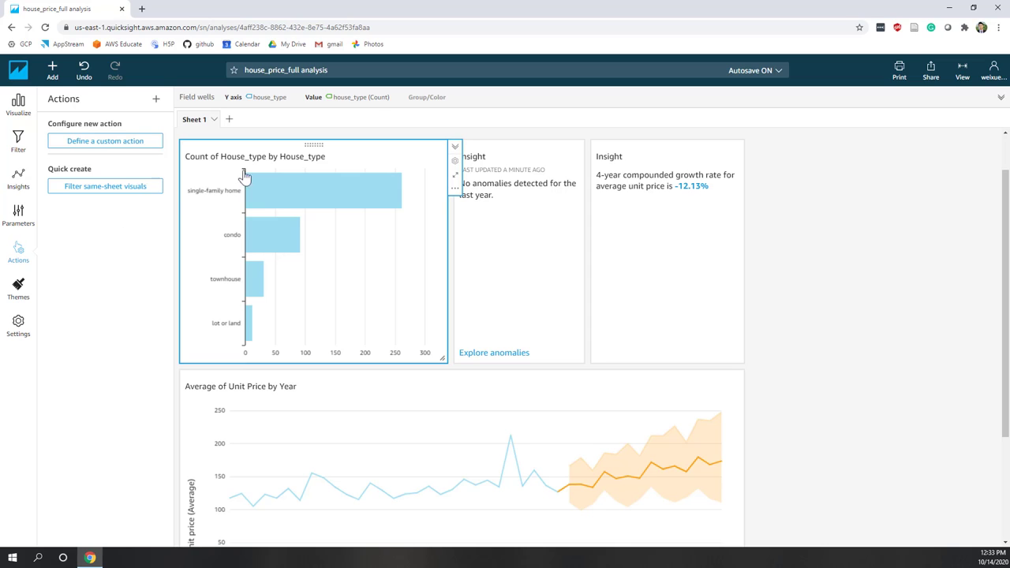
Add a filter action, Action 1, to the house_type bar chart that targets all visuals on select.
{"action": "left_click", "coordinate": [313, 146]}
{"action": "left_click", "coordinate": [136, 142]}
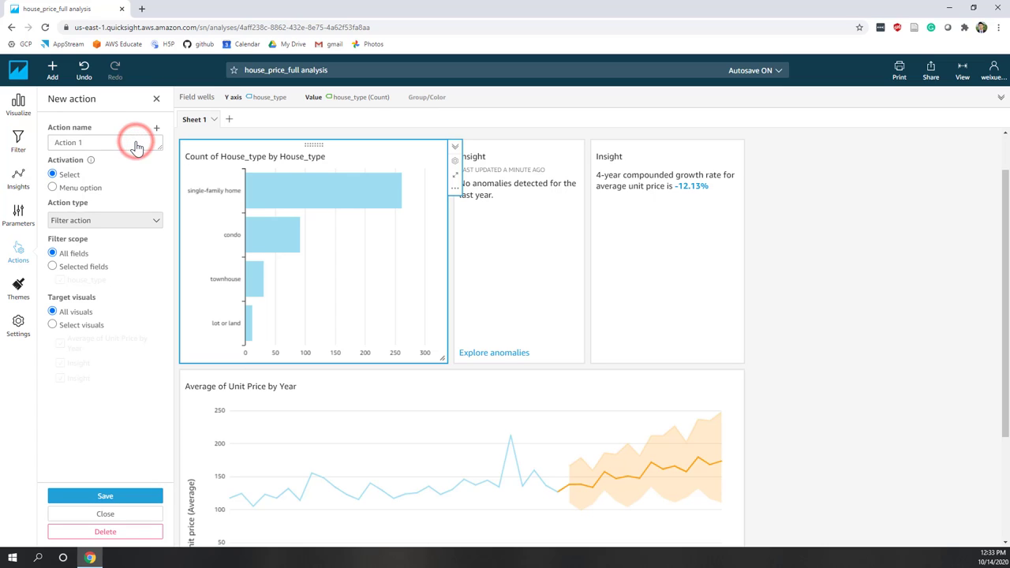
{"action": "left_click", "coordinate": [112, 226]}
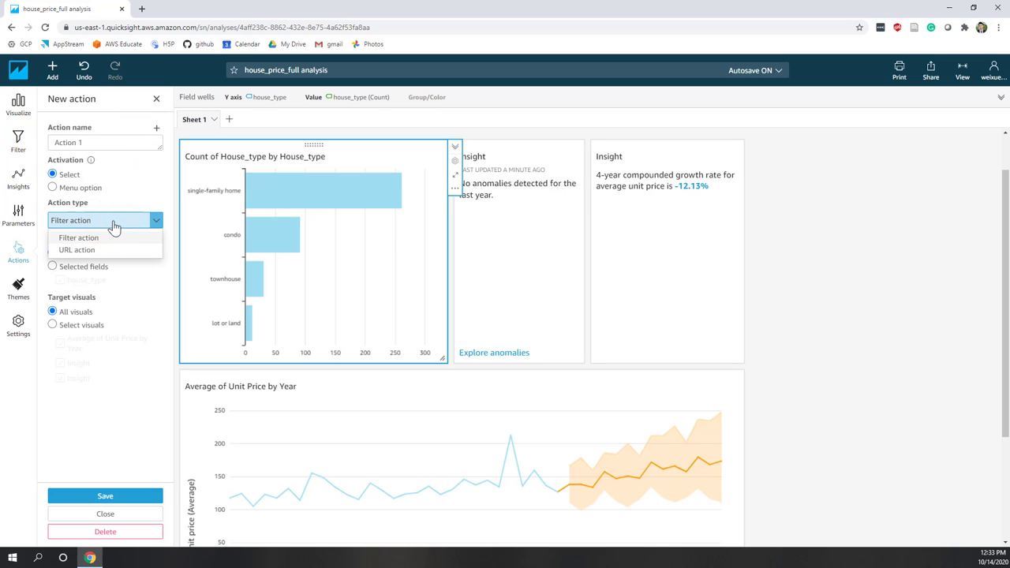
{"action": "left_click", "coordinate": [113, 226]}
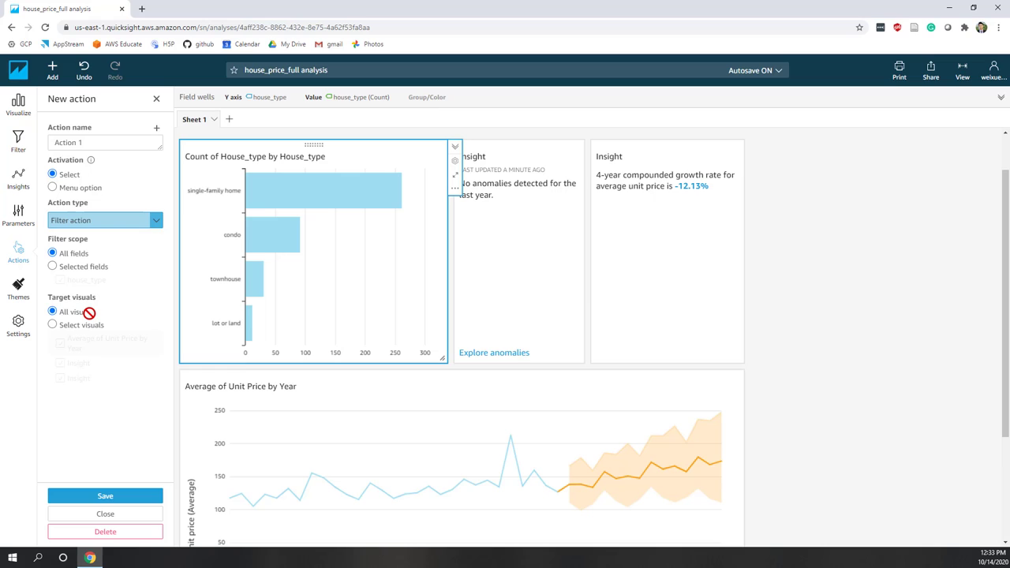
{"action": "left_click", "coordinate": [53, 325]}
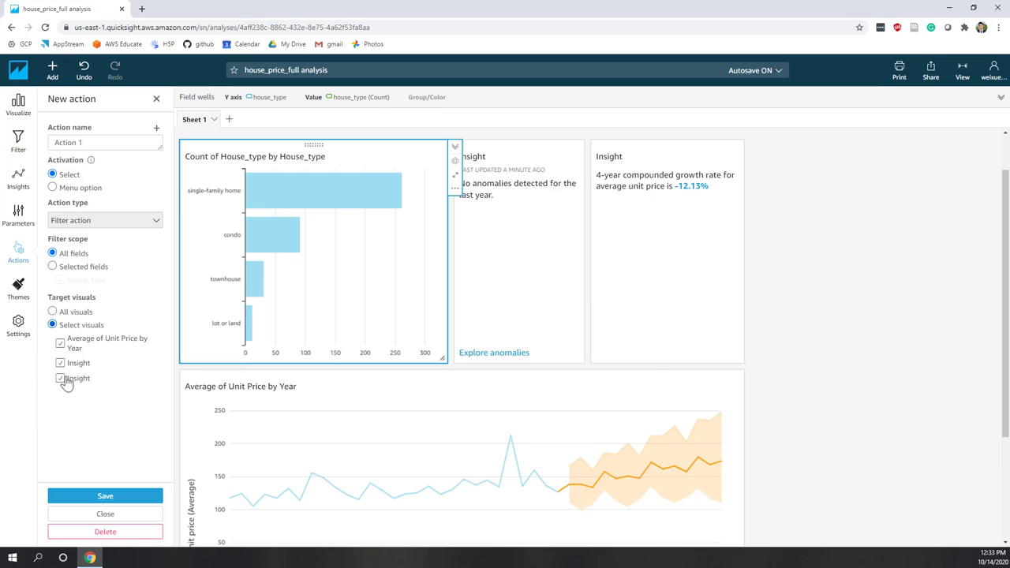
{"action": "left_click", "coordinate": [54, 312]}
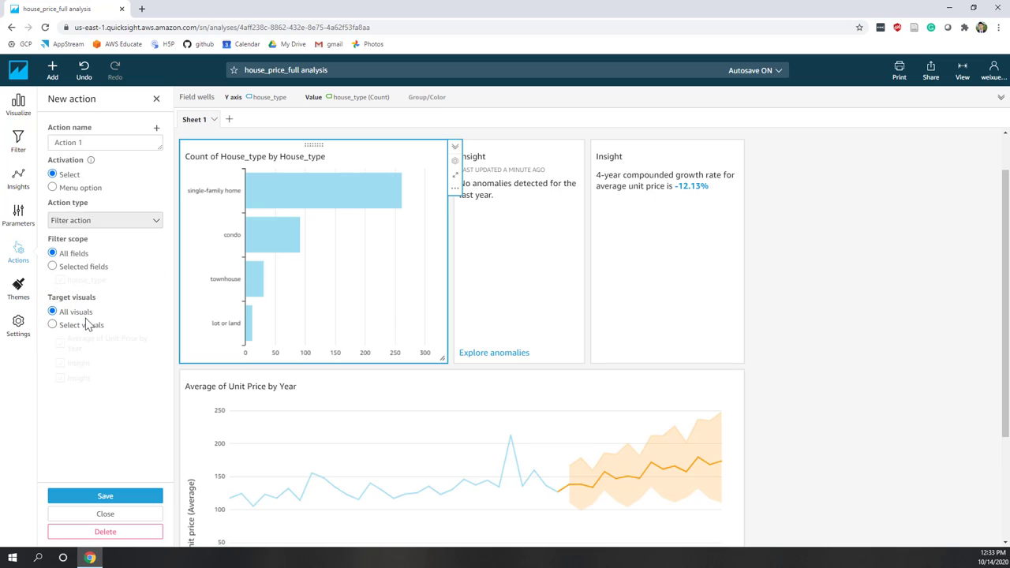
{"action": "left_click", "coordinate": [125, 499]}
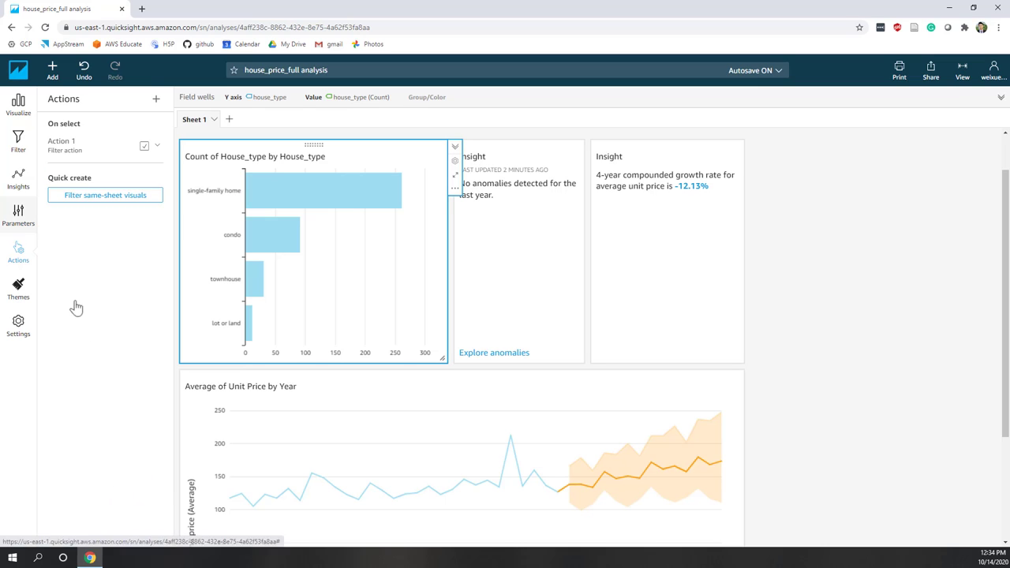
{"action": "left_click", "coordinate": [19, 103]}
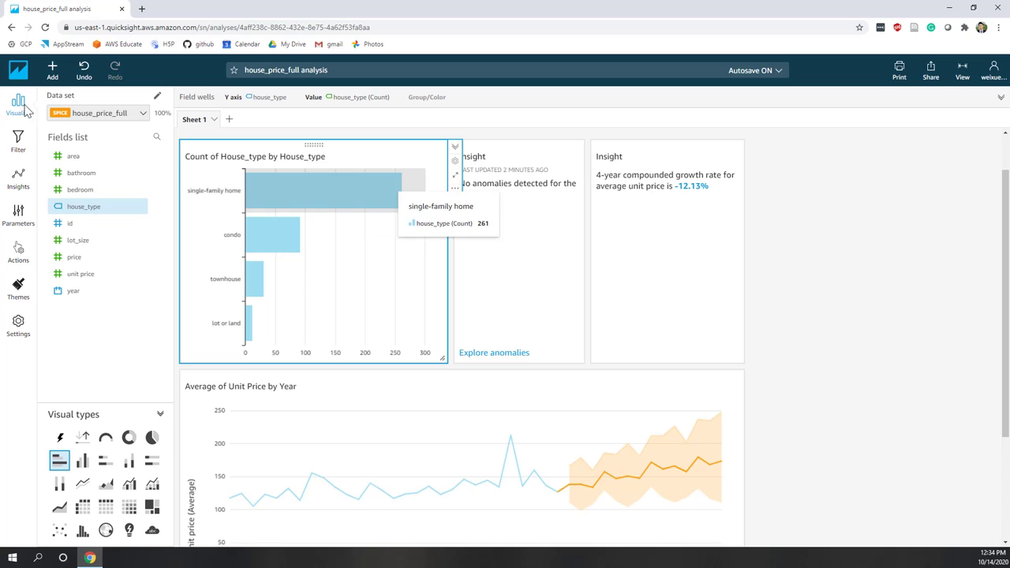
Filter all visuals by the single-family home bar, review the results, then clear the filter.
{"action": "left_click", "coordinate": [580, 306]}
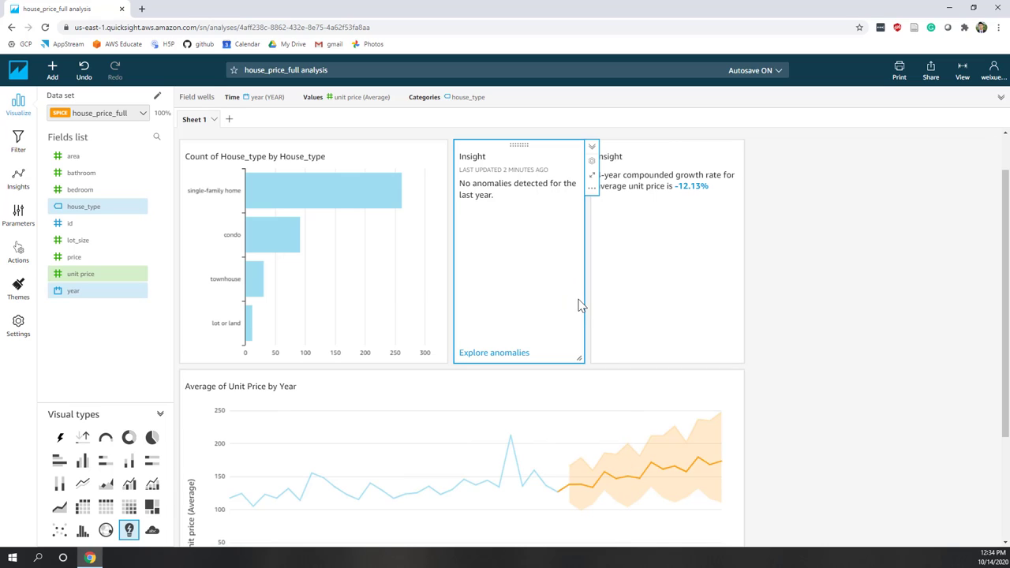
{"action": "mouse_move", "coordinate": [283, 338]}
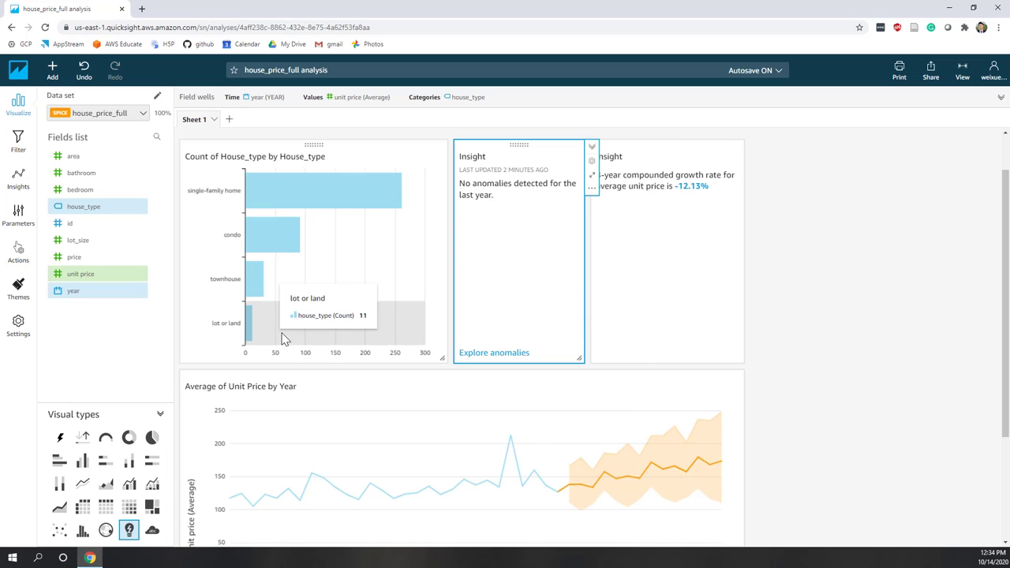
{"action": "left_click", "coordinate": [283, 205]}
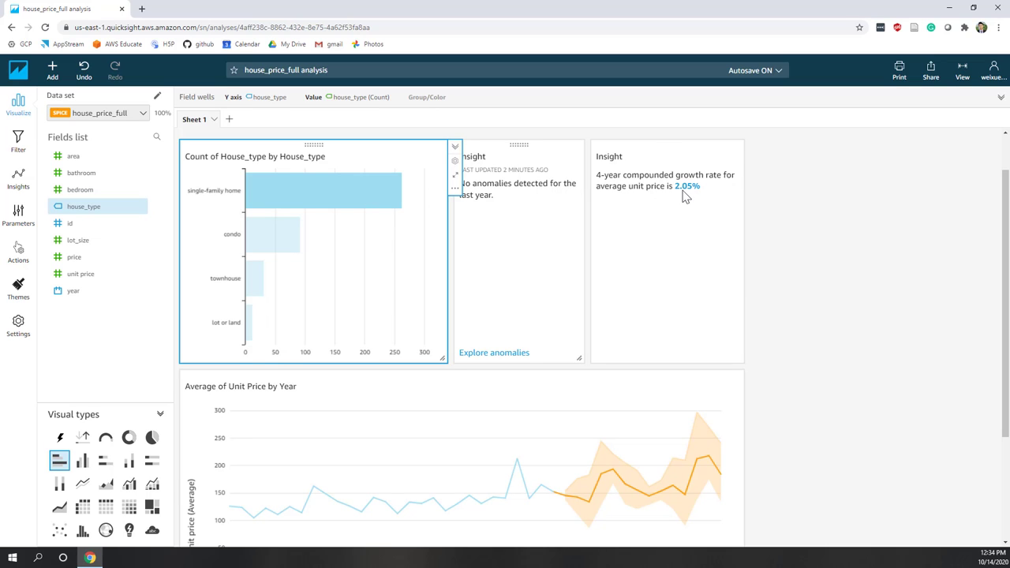
{"action": "scroll", "coordinate": [550, 447], "scroll_direction": "down", "scroll_amount": 1}
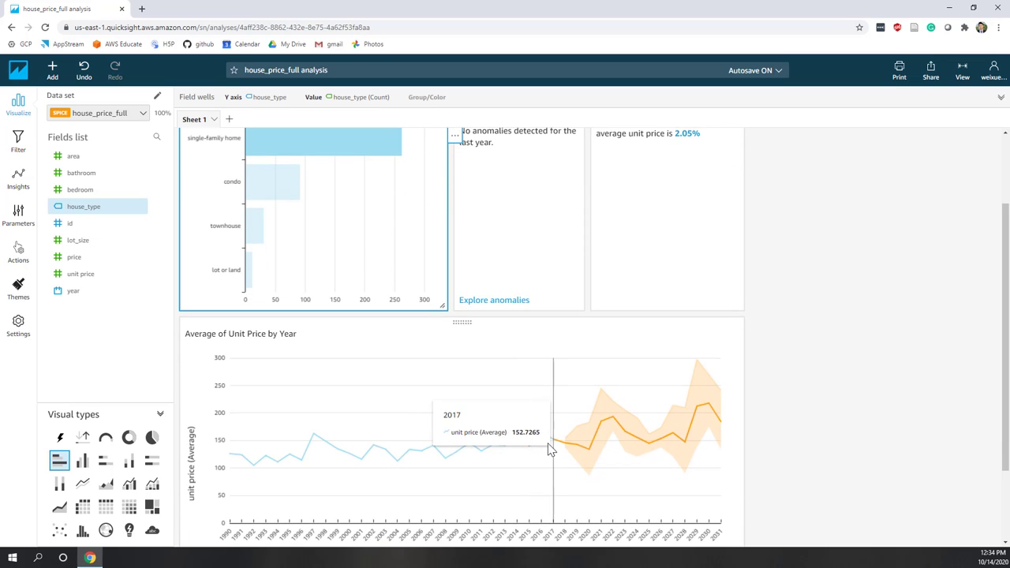
{"action": "scroll", "coordinate": [638, 476], "scroll_direction": "down", "scroll_amount": 2}
{"action": "scroll", "coordinate": [635, 471], "scroll_direction": "up", "scroll_amount": 4}
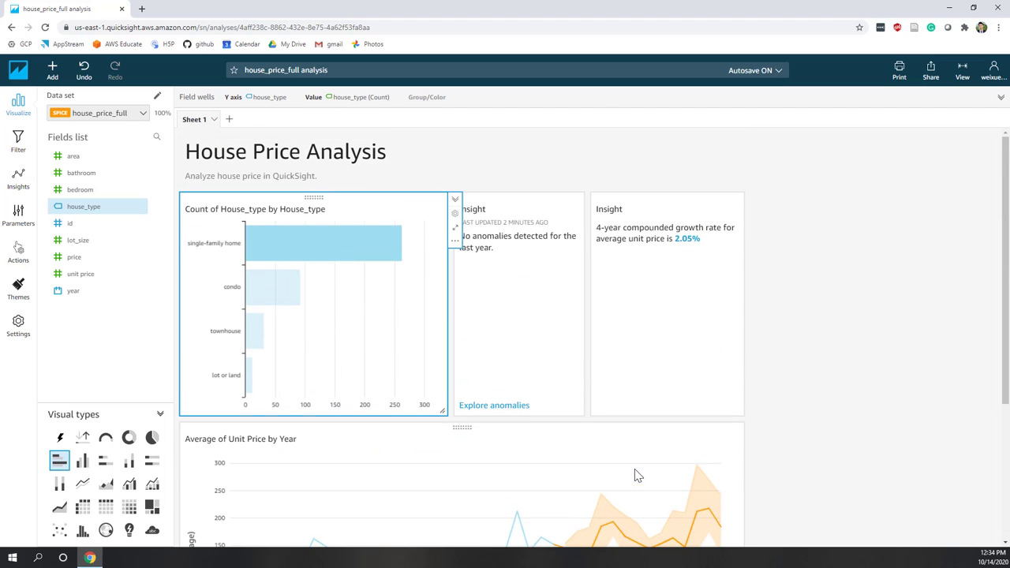
{"action": "left_click", "coordinate": [374, 253]}
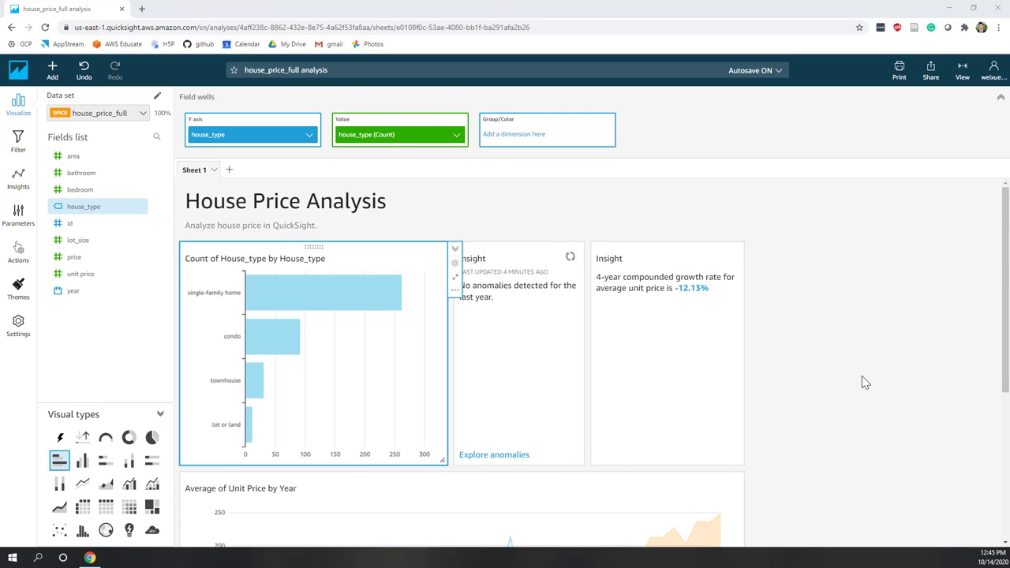
On the growth-rate Insight, try price, then restore the measure to unit price (Average).
{"action": "scroll", "coordinate": [862, 376], "scroll_direction": "down", "scroll_amount": 2}
{"action": "scroll", "coordinate": [861, 376], "scroll_direction": "up", "scroll_amount": 2}
{"action": "left_click", "coordinate": [643, 333]}
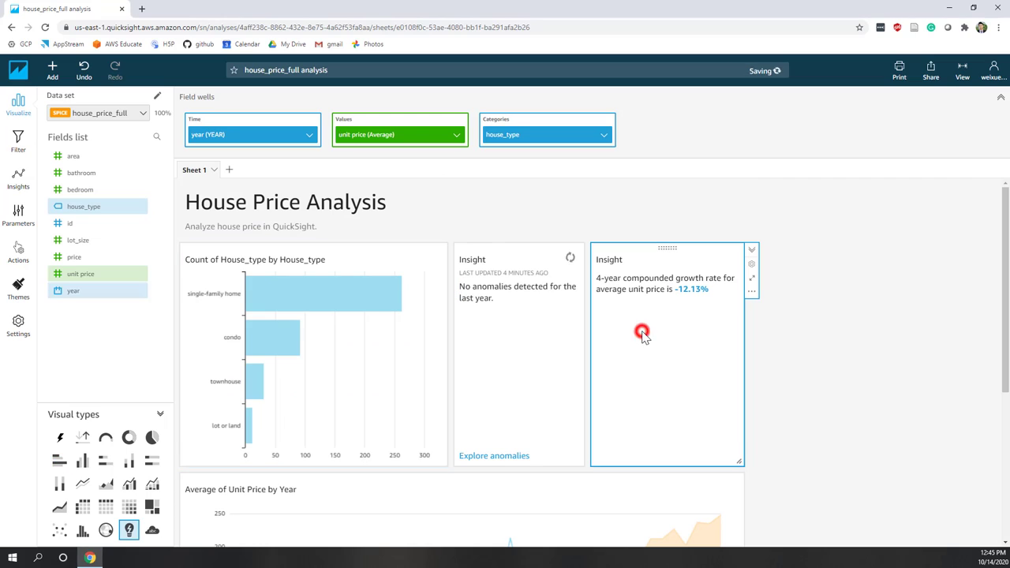
{"action": "left_click", "coordinate": [456, 136]}
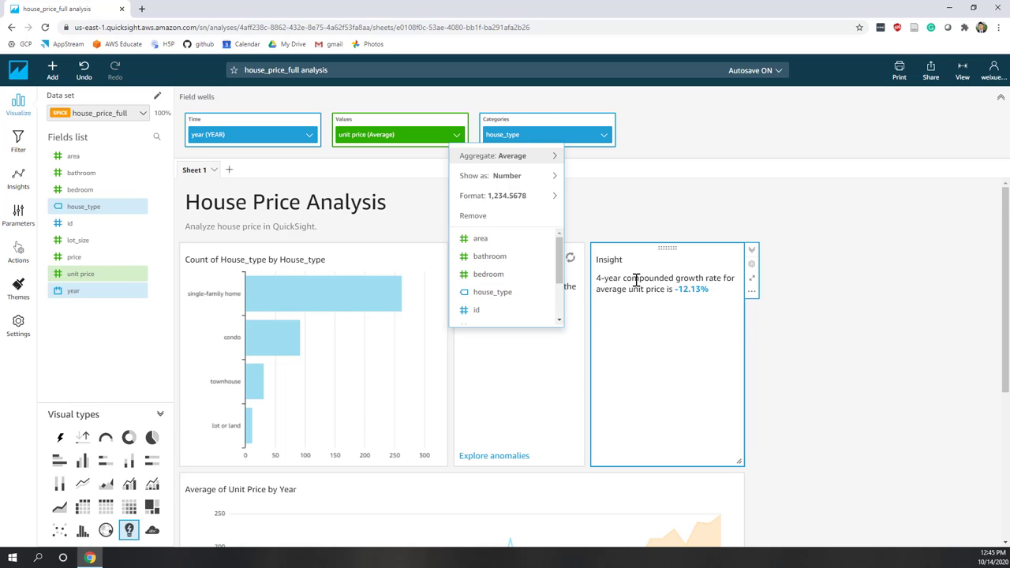
{"action": "left_click_drag", "start_coordinate": [562, 284], "coordinate": [554, 316]}
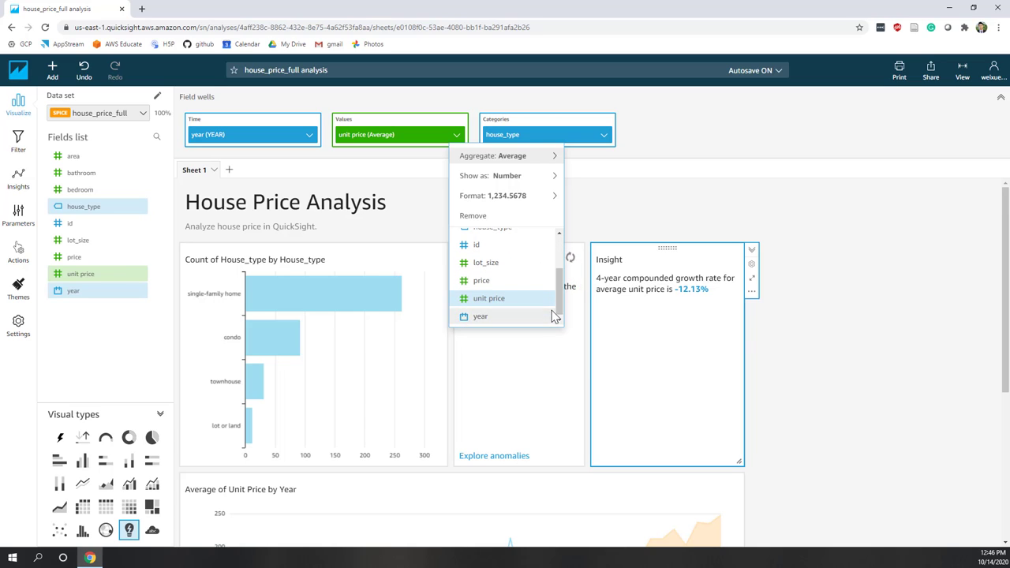
{"action": "left_click", "coordinate": [481, 281]}
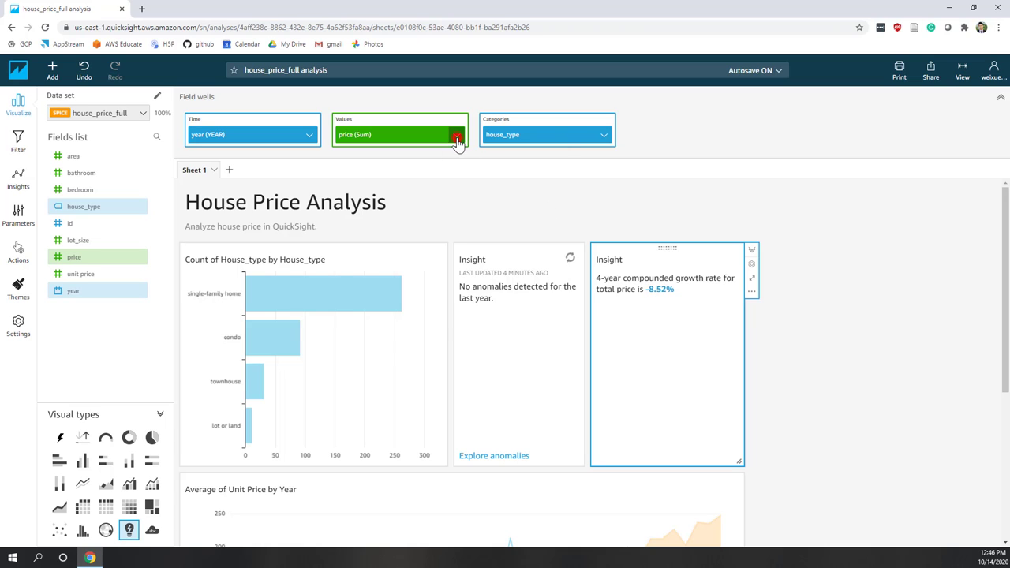
{"action": "left_click", "coordinate": [456, 136]}
{"action": "mouse_move", "coordinate": [470, 174]}
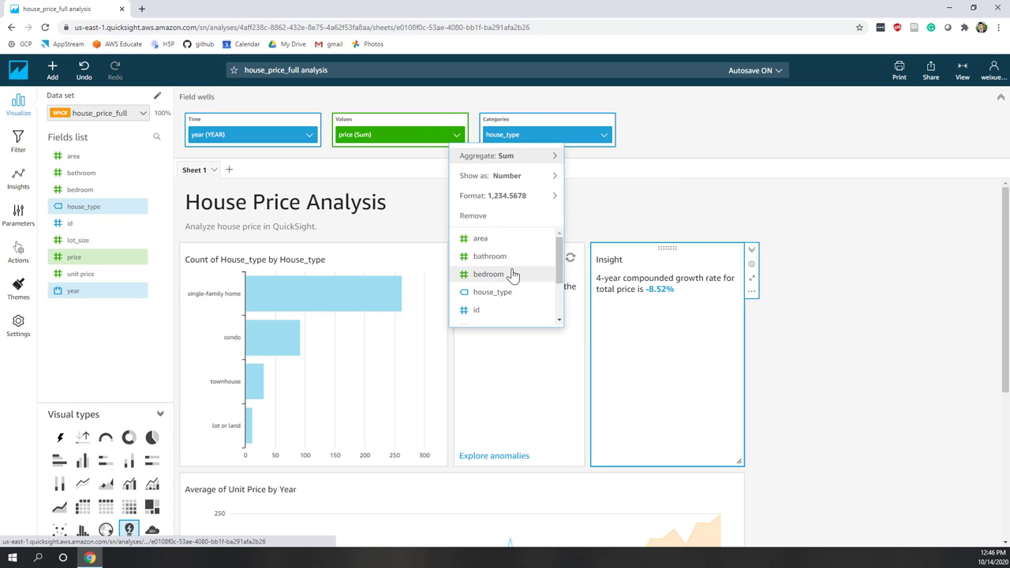
{"action": "left_click_drag", "start_coordinate": [559, 246], "coordinate": [559, 277]}
{"action": "left_click", "coordinate": [523, 306]}
{"action": "left_click", "coordinate": [456, 135]}
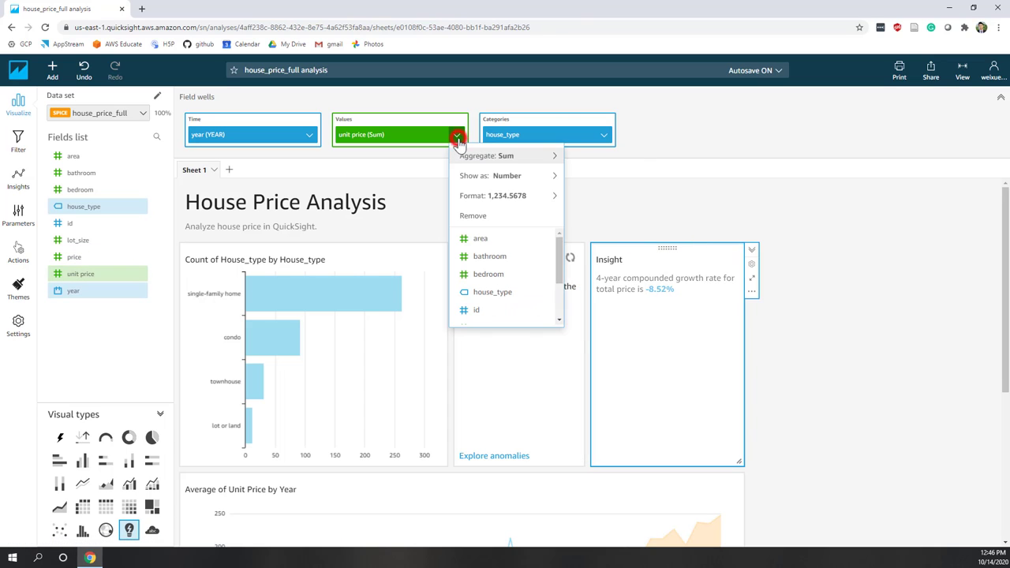
{"action": "mouse_move", "coordinate": [555, 169]}
{"action": "left_click", "coordinate": [588, 175]}
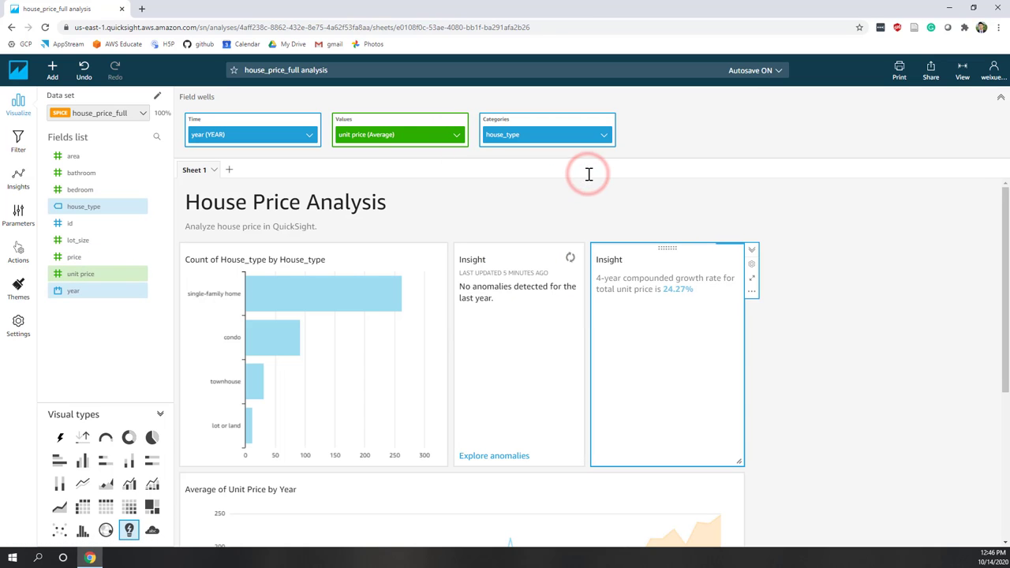
Set the anomaly Insight's measure to price with Average aggregation.
{"action": "left_click", "coordinate": [533, 296]}
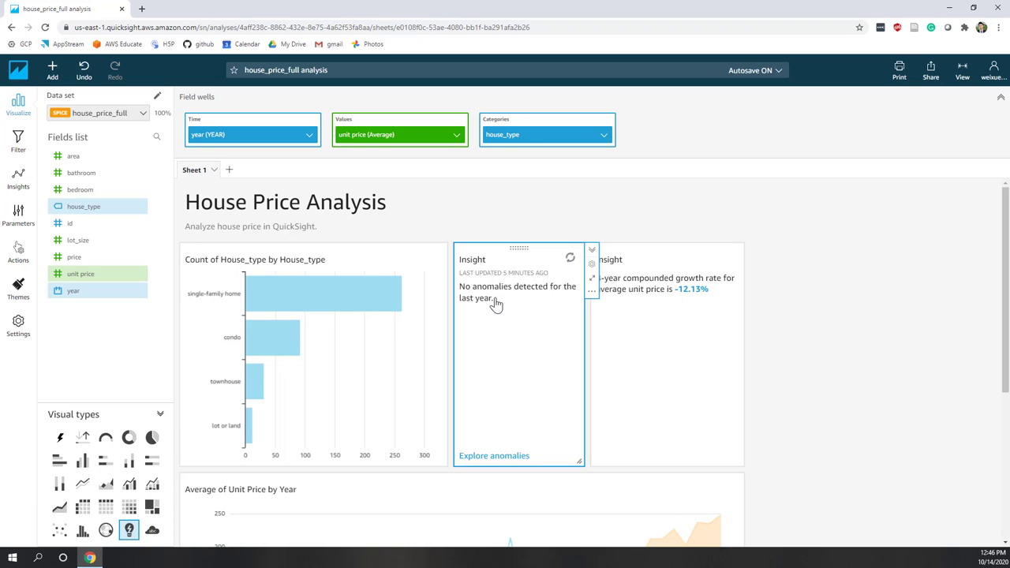
{"action": "left_click", "coordinate": [456, 135]}
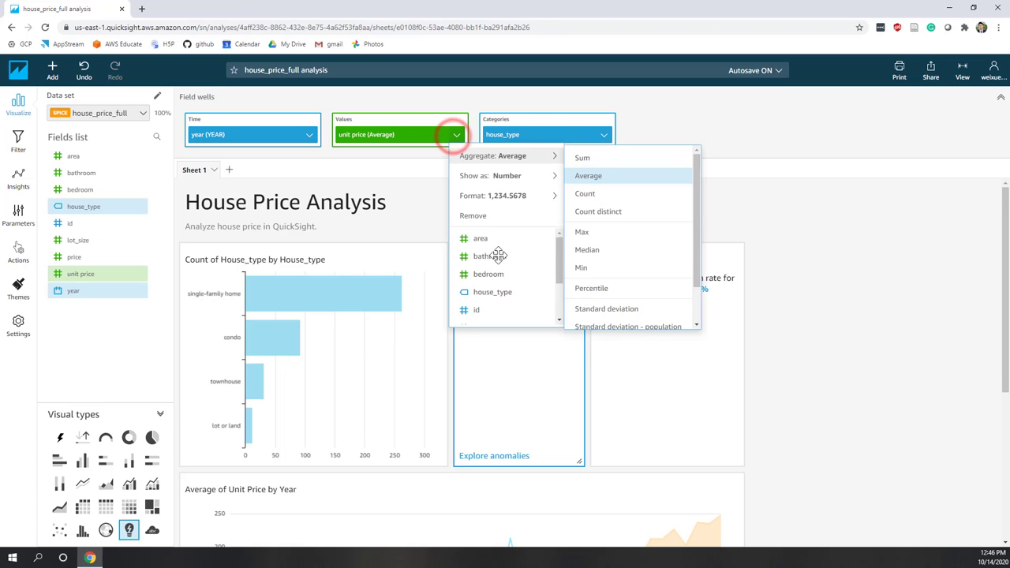
{"action": "scroll", "coordinate": [499, 264], "scroll_direction": "down", "scroll_amount": 2}
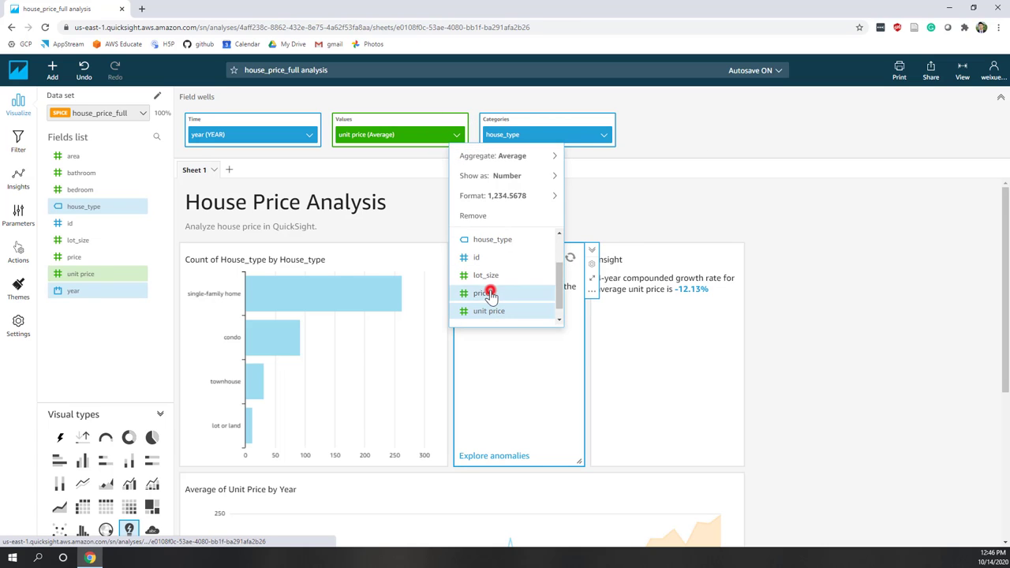
{"action": "left_click", "coordinate": [489, 292]}
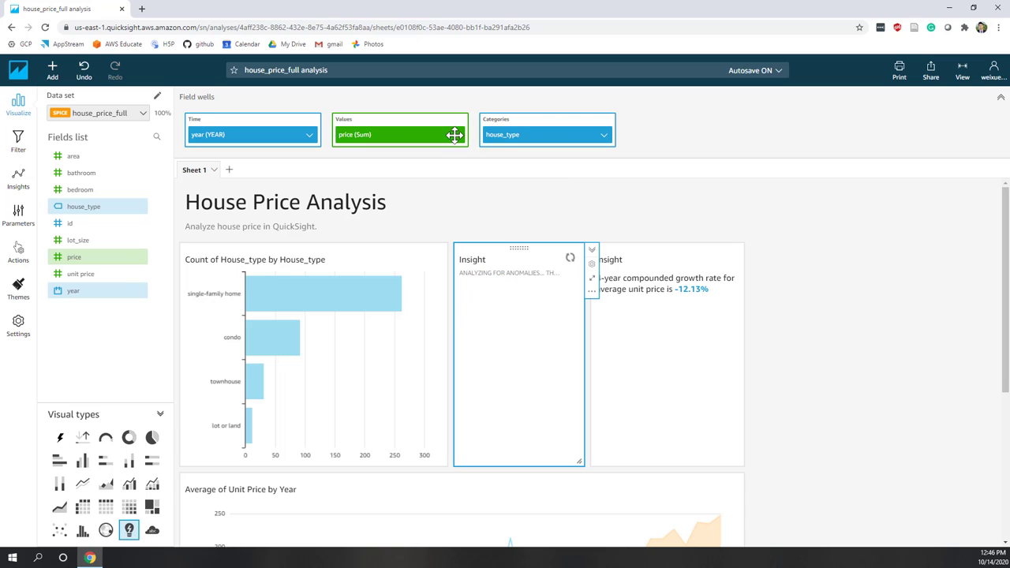
{"action": "left_click", "coordinate": [456, 138]}
{"action": "mouse_move", "coordinate": [513, 155]}
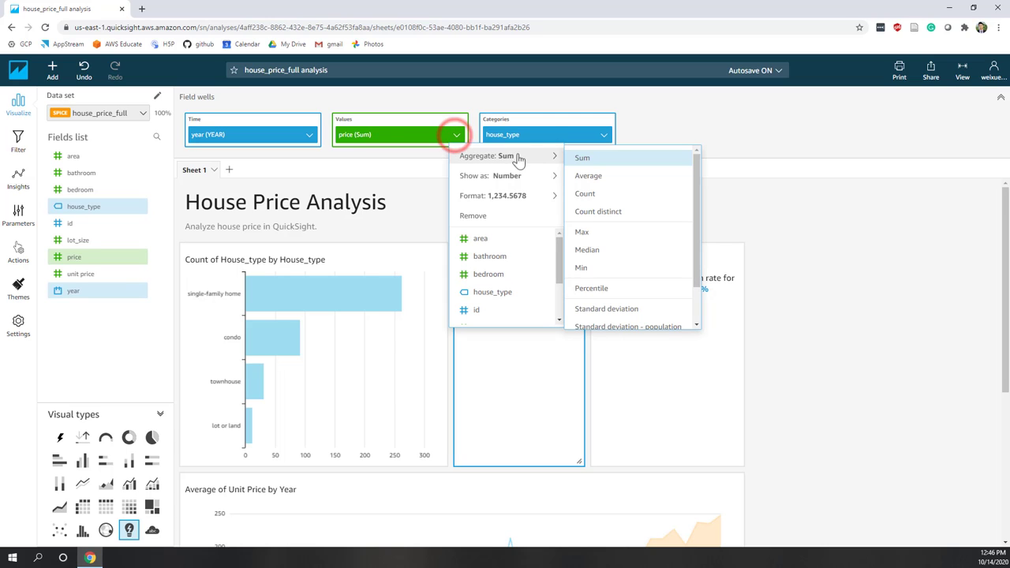
{"action": "left_click", "coordinate": [581, 174]}
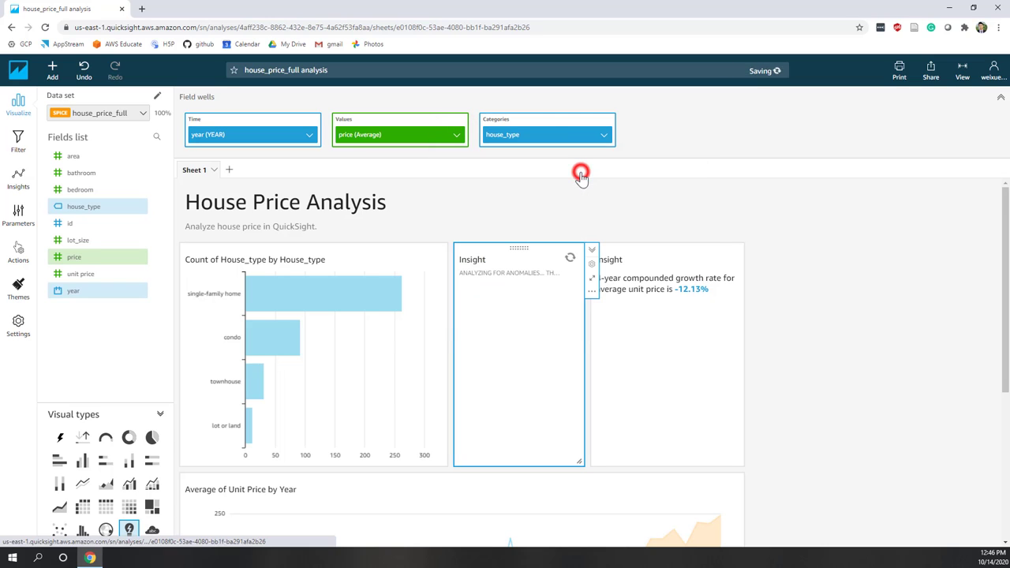
Retitle the house_type bar chart 'Number of Houses in Each House Type'.
{"action": "left_click", "coordinate": [527, 330]}
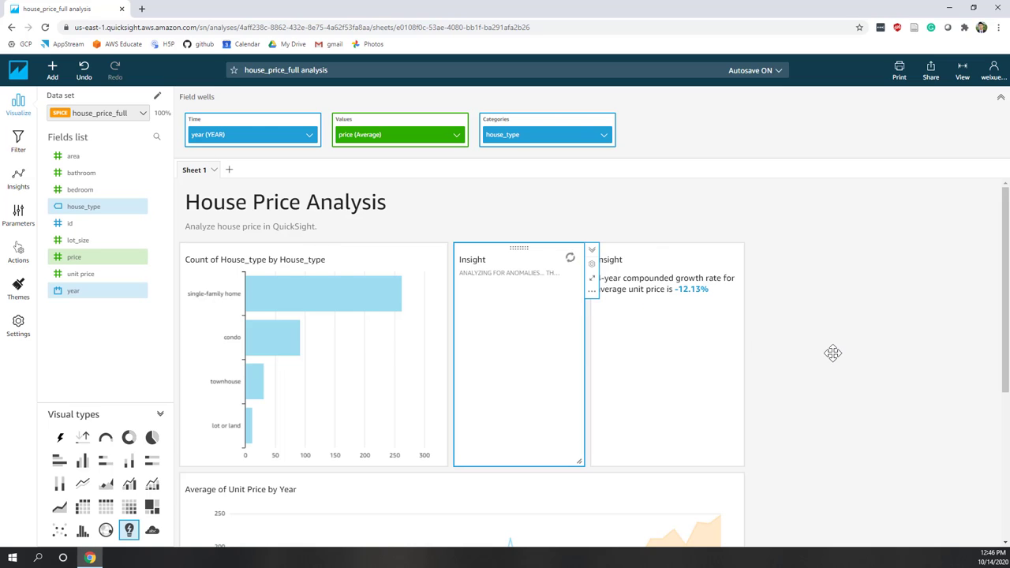
{"action": "scroll", "coordinate": [834, 353], "scroll_direction": "down", "scroll_amount": 2}
{"action": "scroll", "coordinate": [833, 353], "scroll_direction": "up", "scroll_amount": 2}
{"action": "left_click", "coordinate": [292, 260]}
{"action": "left_click", "coordinate": [305, 260]}
{"action": "left_click_drag", "start_coordinate": [337, 260], "coordinate": [187, 260]}
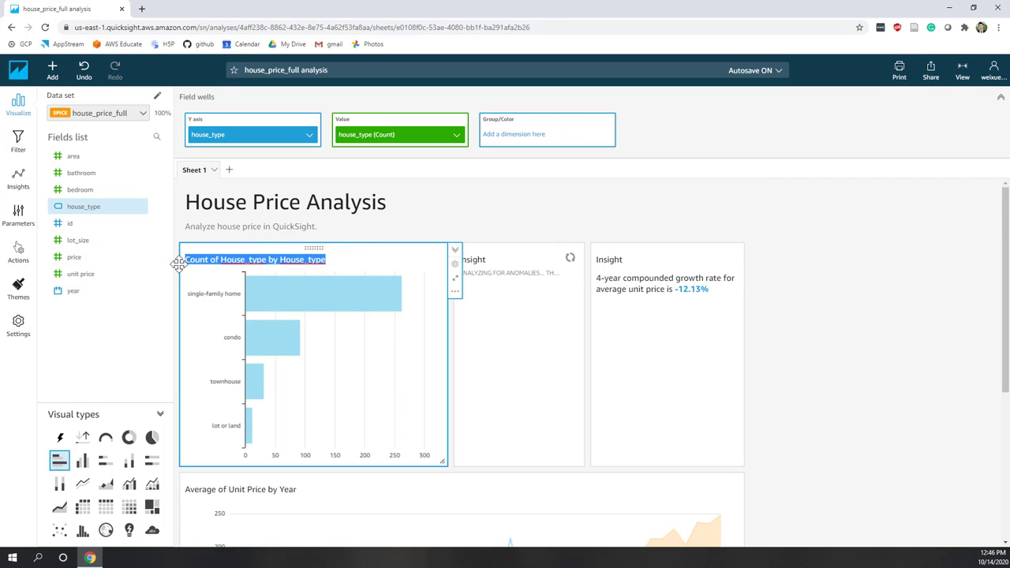
{"action": "type", "text": "Nu"}
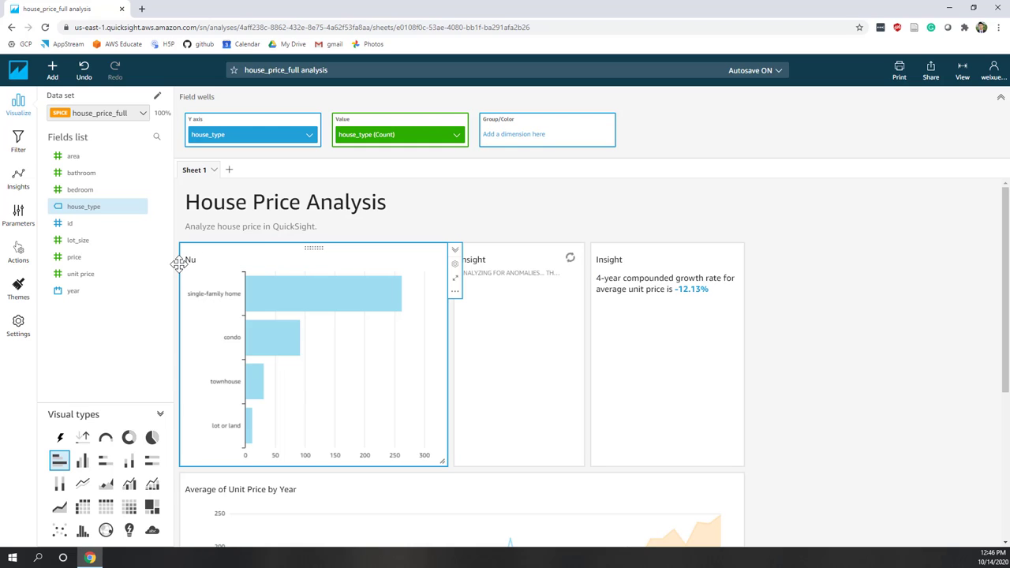
{"action": "type", "text": "mber of Houses in Each House Type"}
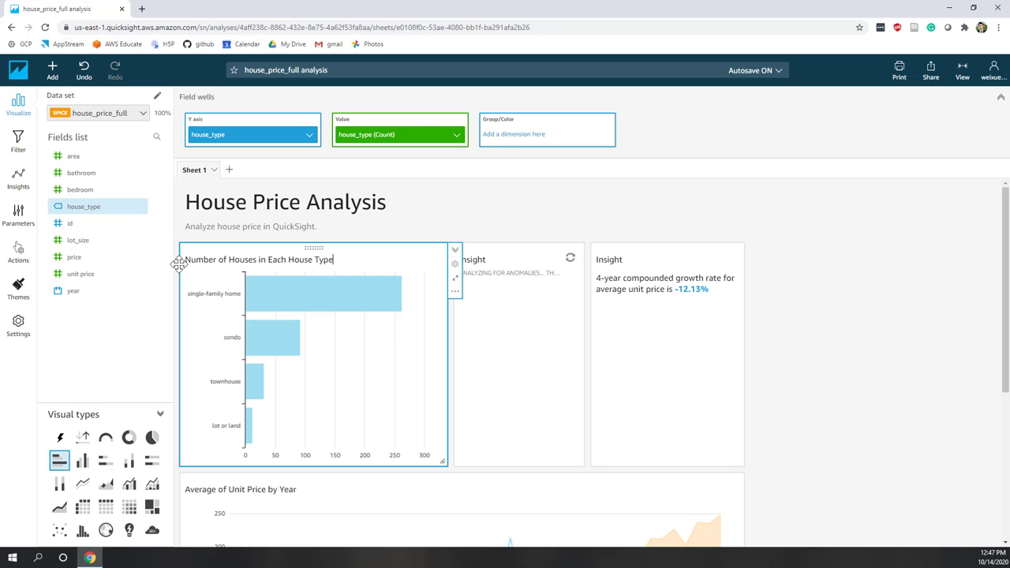
{"action": "left_click", "coordinate": [499, 209]}
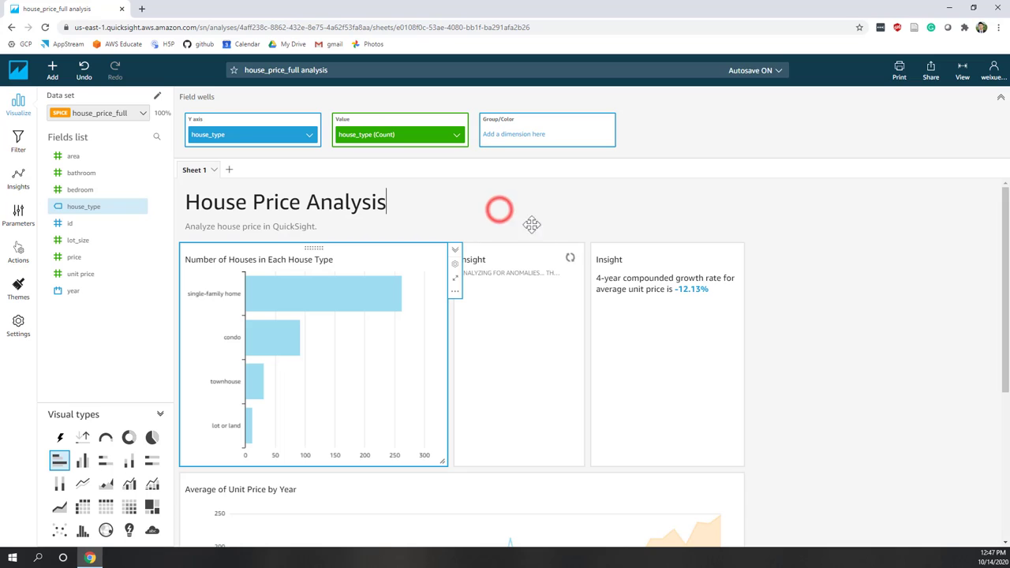
Rename the right-hand Insight's title to 'Growth Rate'.
{"action": "left_click", "coordinate": [611, 268]}
{"action": "double_click", "coordinate": [609, 260]}
{"action": "type", "text": "G"}
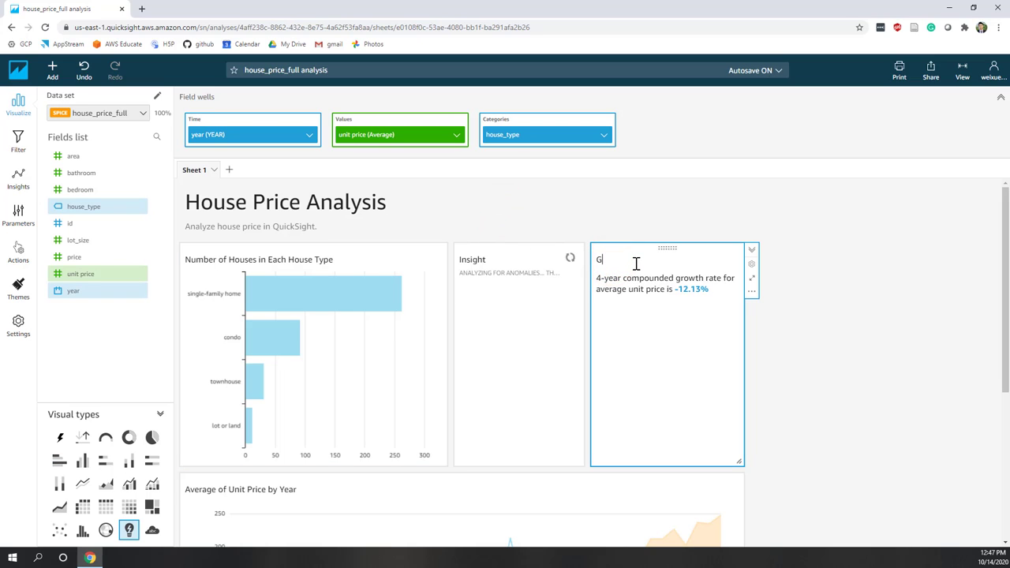
{"action": "type", "text": "wo"}
{"action": "key", "text": "BackSpace"}
{"action": "key", "text": "BackSpace"}
{"action": "type", "text": "rowth Rate"}
{"action": "left_click", "coordinate": [584, 186]}
{"action": "scroll", "coordinate": [587, 187], "scroll_direction": "down", "scroll_amount": 2}
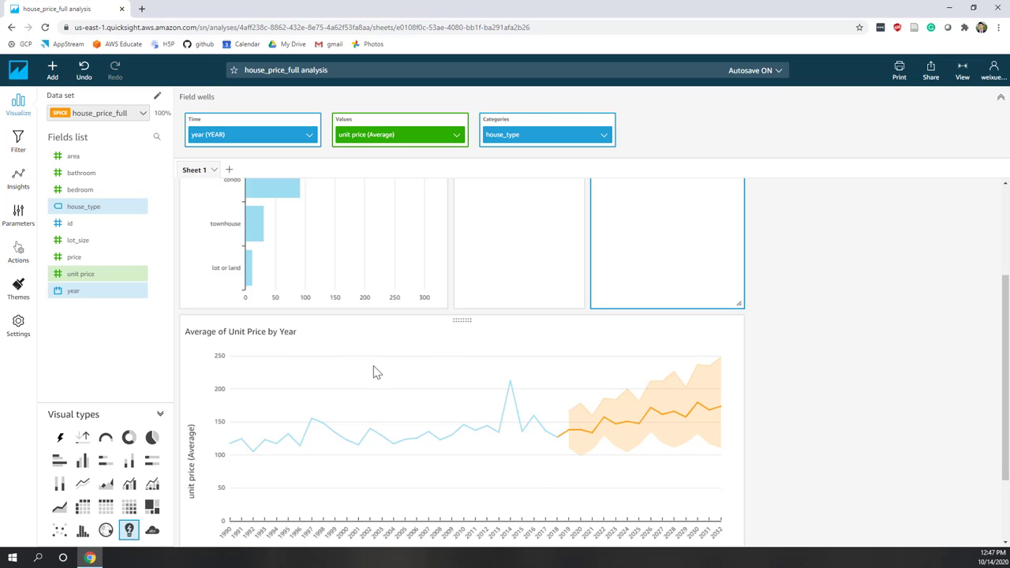
{"action": "scroll", "coordinate": [657, 434], "scroll_direction": "up", "scroll_amount": 2}
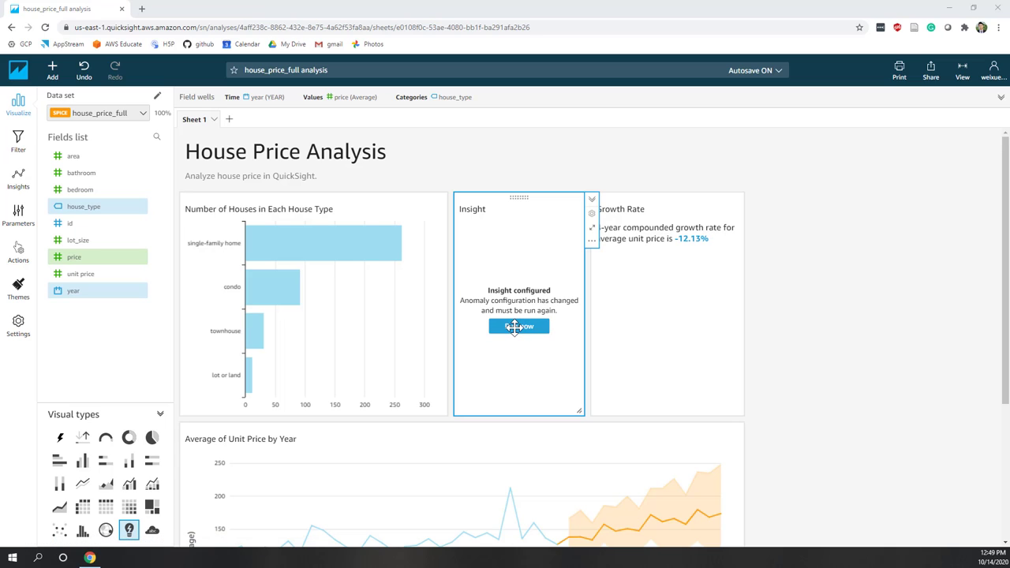
Rerun the anomaly Insight so it flags single-family home's 2014 price of 1,293,000.
{"action": "left_click", "coordinate": [515, 334]}
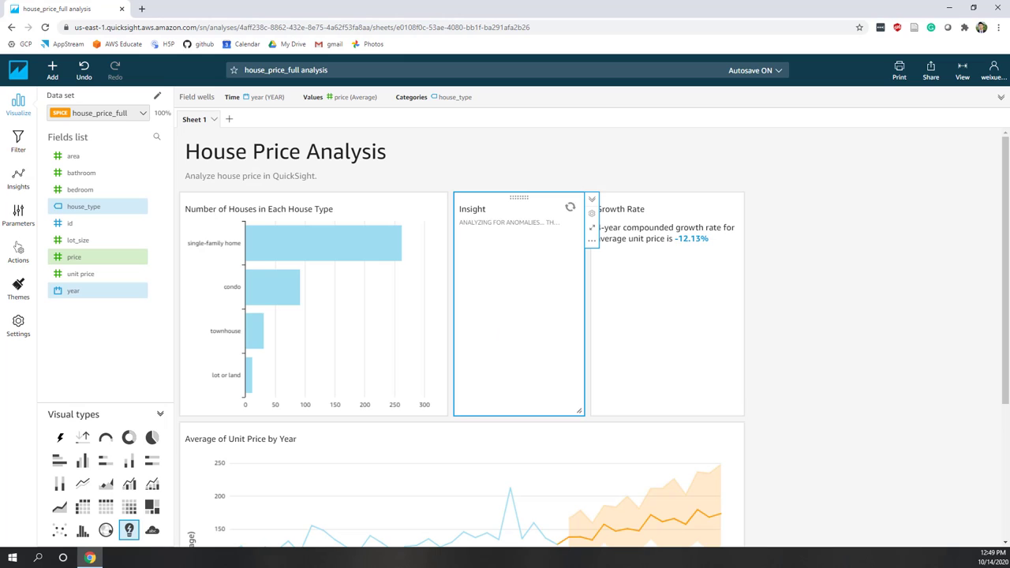
{"action": "left_click", "coordinate": [543, 370]}
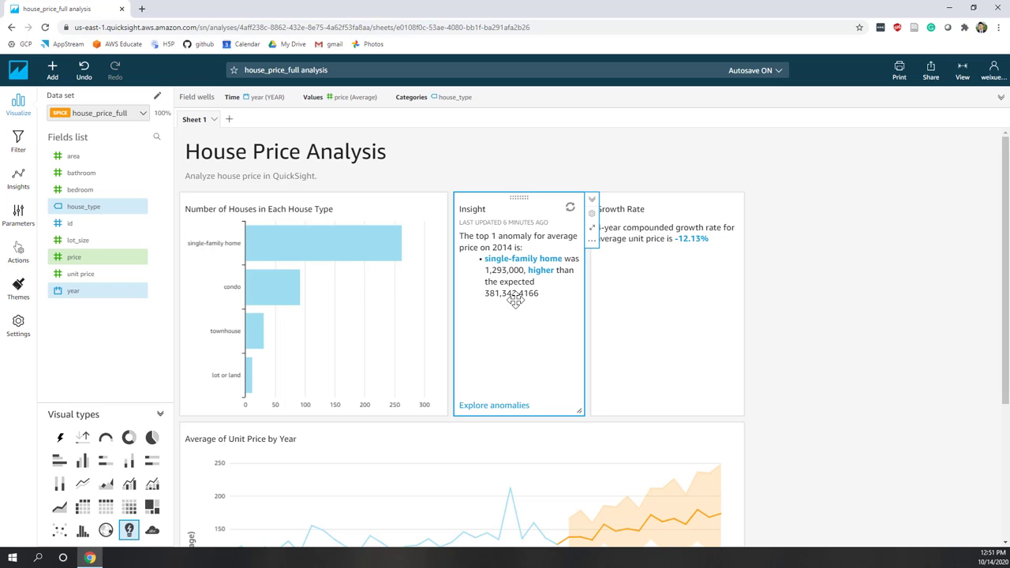
{"action": "left_click", "coordinate": [479, 406]}
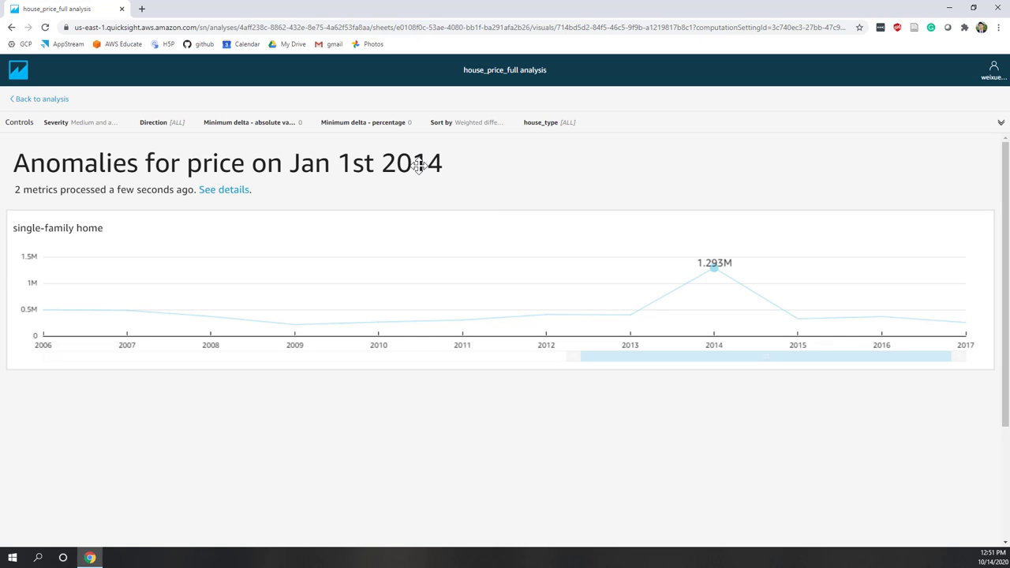
{"action": "mouse_move", "coordinate": [713, 271]}
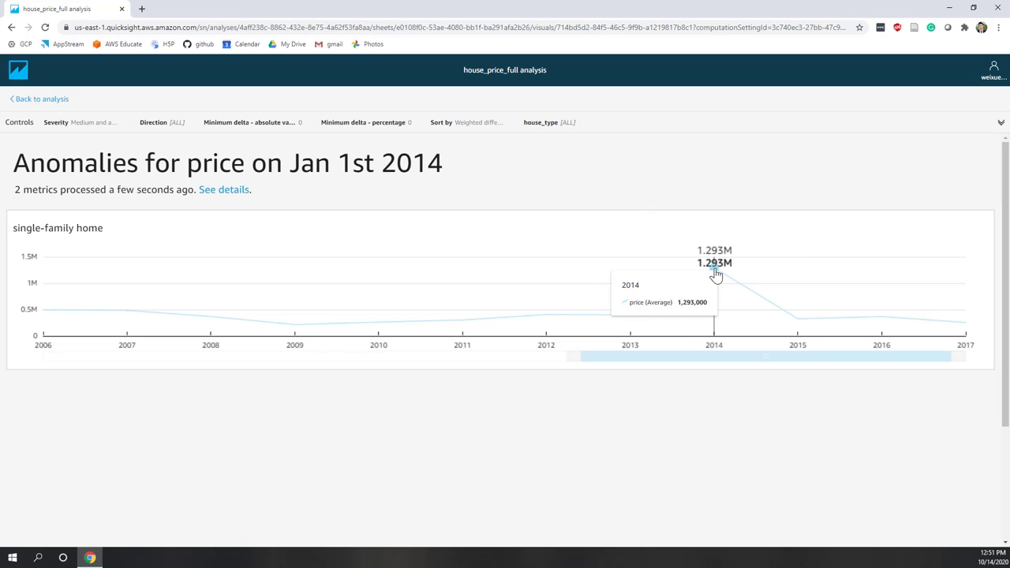
{"action": "left_click", "coordinate": [27, 103]}
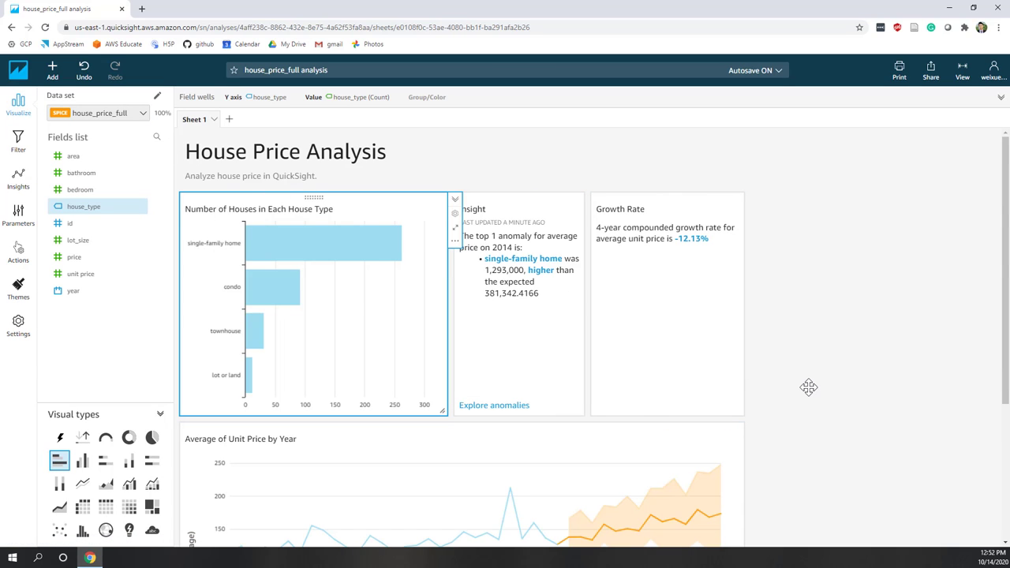
{"action": "scroll", "coordinate": [808, 388], "scroll_direction": "down", "scroll_amount": 3}
{"action": "scroll", "coordinate": [808, 388], "scroll_direction": "up", "scroll_amount": 3}
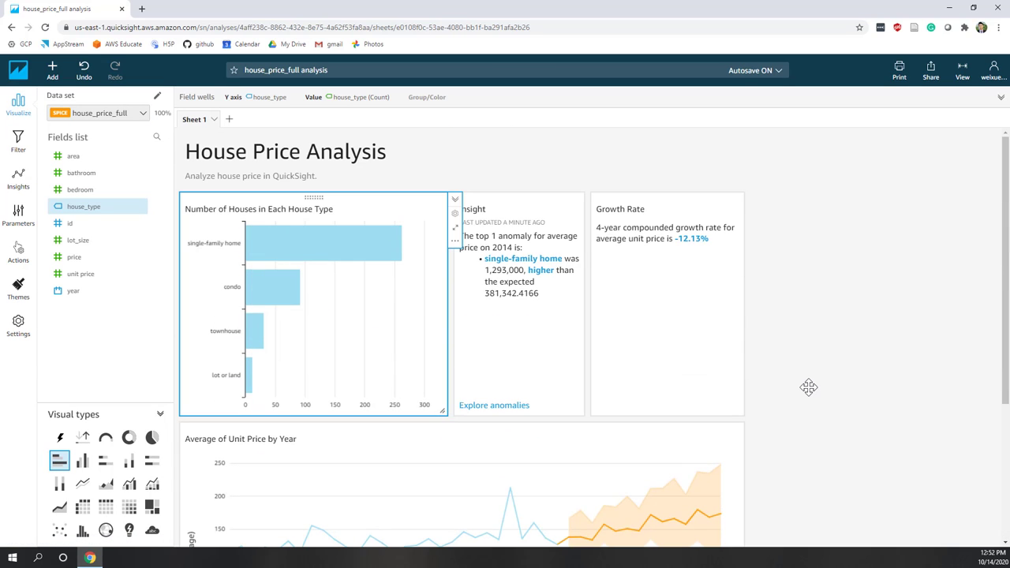
{"action": "left_click", "coordinate": [489, 363]}
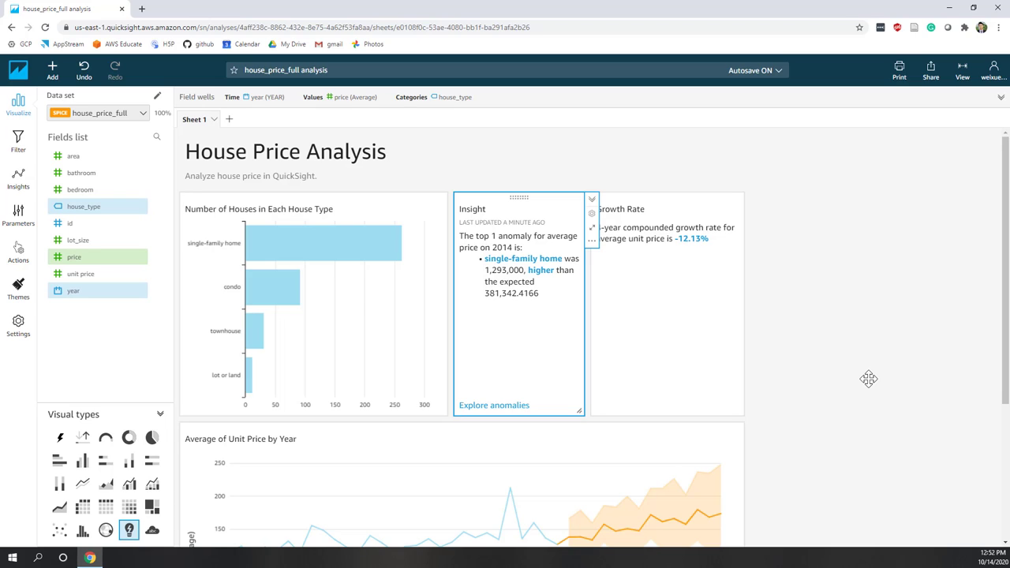
{"action": "left_click", "coordinate": [862, 292]}
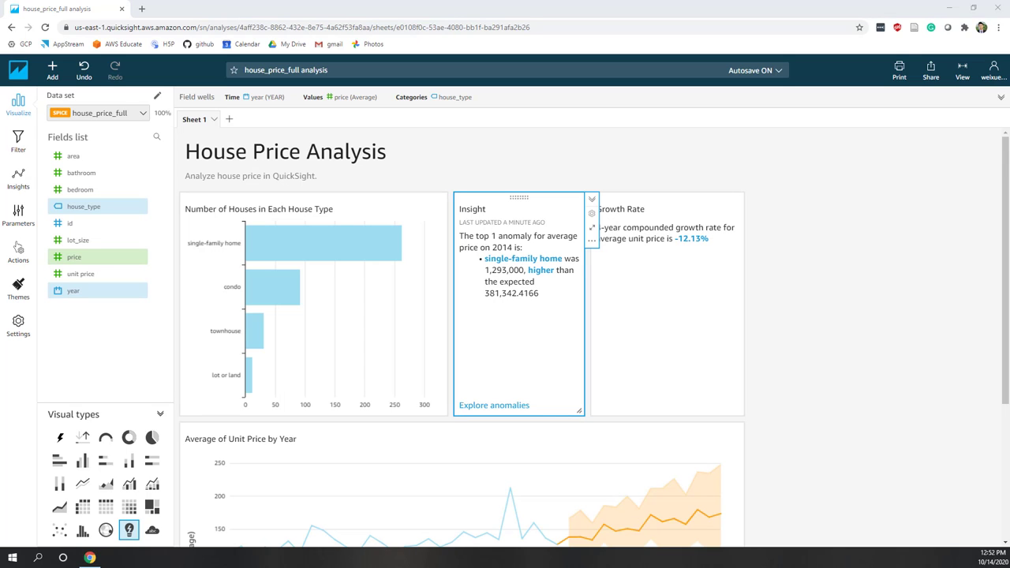
Set up publishing a new dashboard named demo_lab7 with CSV downloads disabled.
{"action": "left_click", "coordinate": [931, 71]}
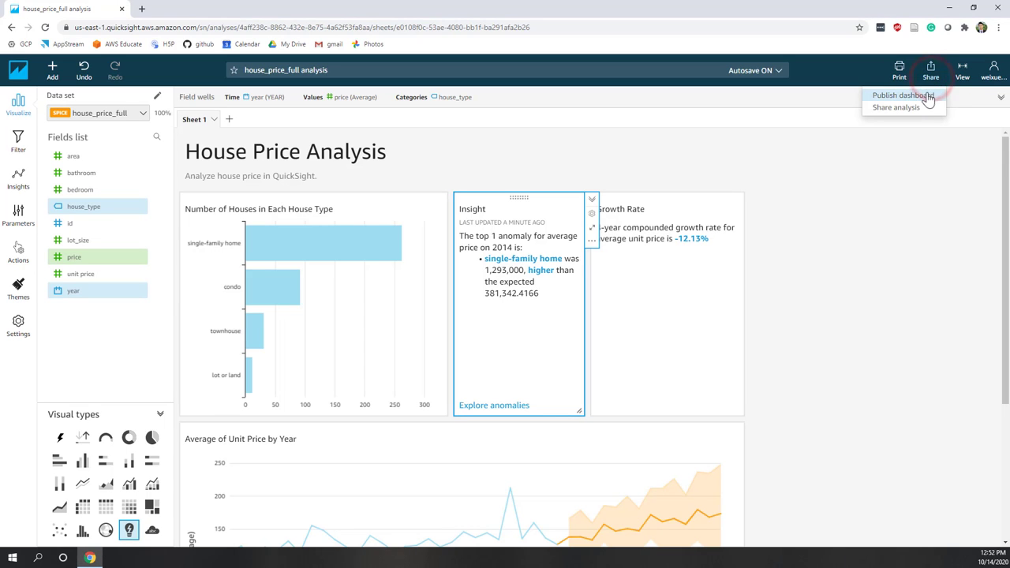
{"action": "left_click", "coordinate": [926, 97]}
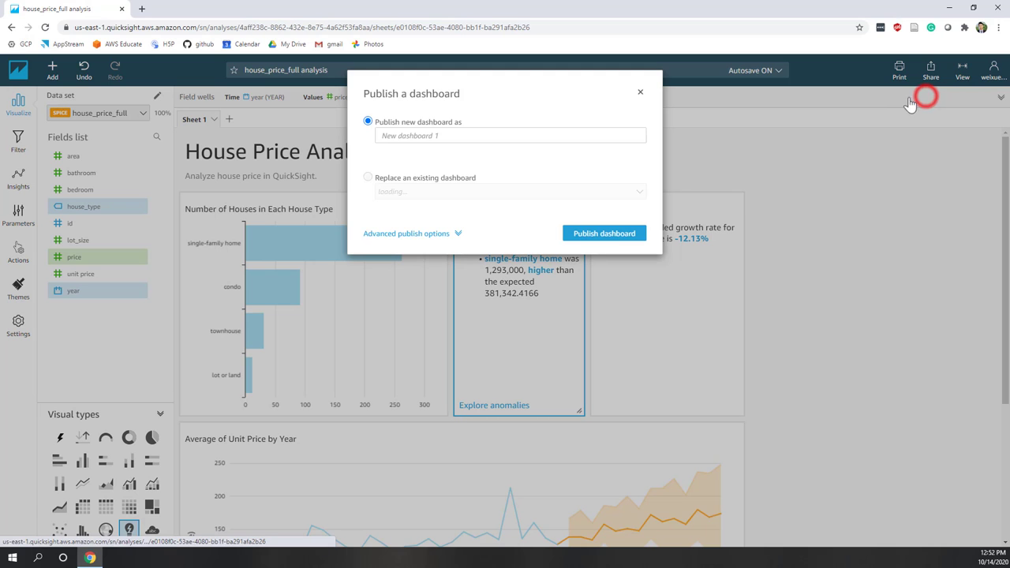
{"action": "left_click", "coordinate": [448, 134]}
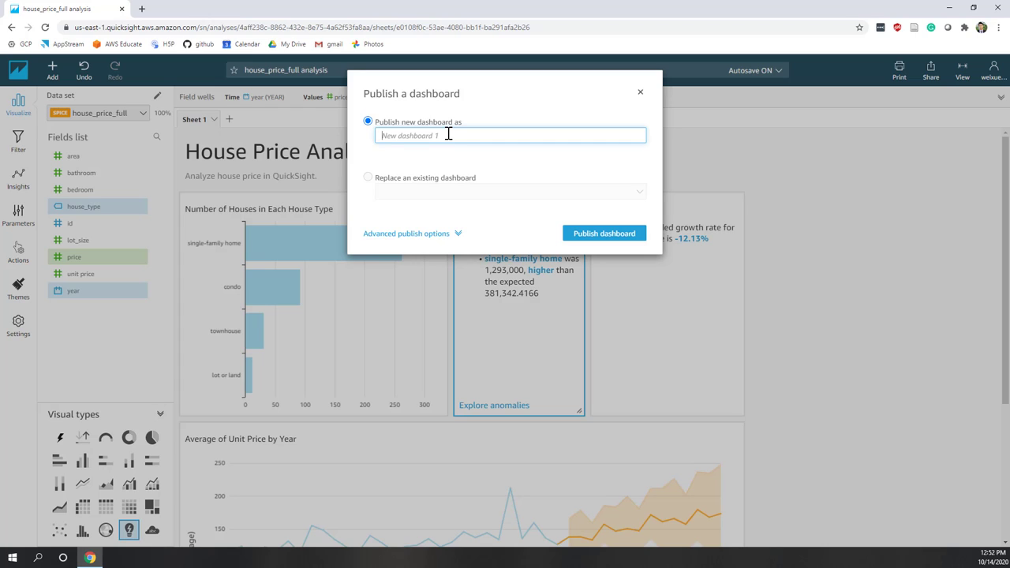
{"action": "type", "text": "demo"}
{"action": "type", "text": "_lab7"}
{"action": "left_click", "coordinate": [451, 236]}
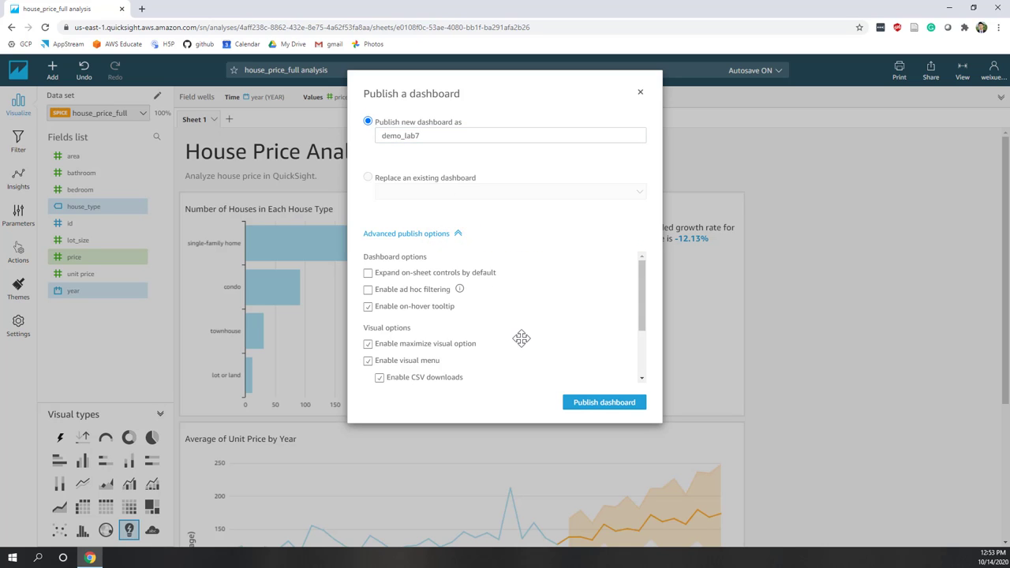
{"action": "scroll", "coordinate": [492, 367], "scroll_direction": "down", "scroll_amount": 2}
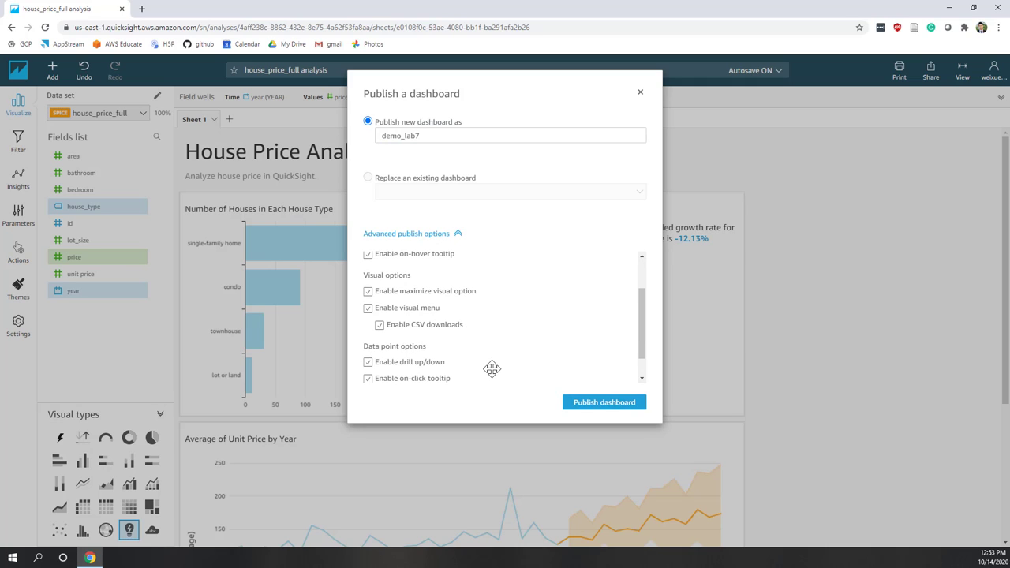
{"action": "left_click", "coordinate": [379, 326]}
{"action": "scroll", "coordinate": [502, 330], "scroll_direction": "down", "scroll_amount": 1}
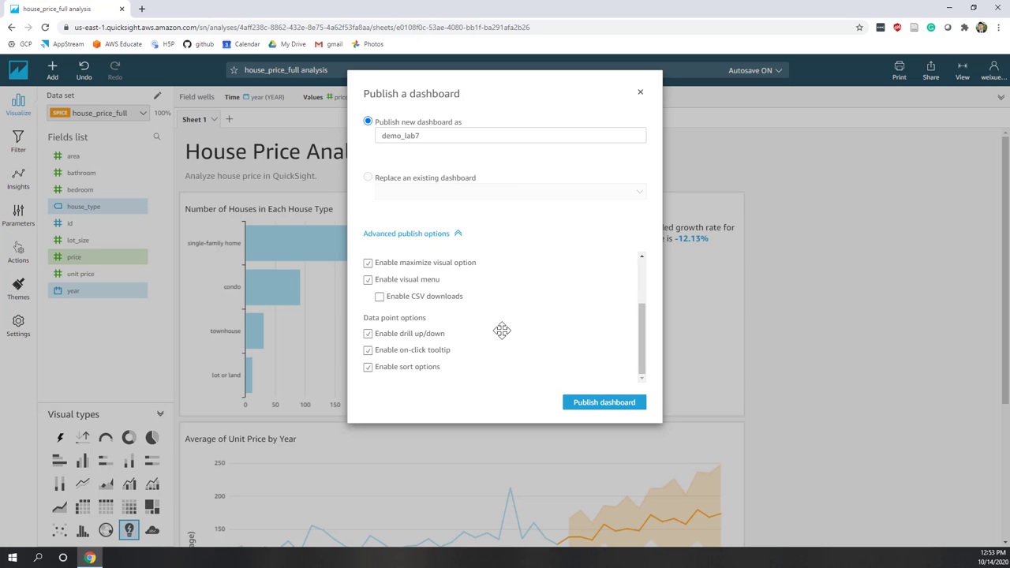
{"action": "scroll", "coordinate": [502, 338], "scroll_direction": "up", "scroll_amount": 3}
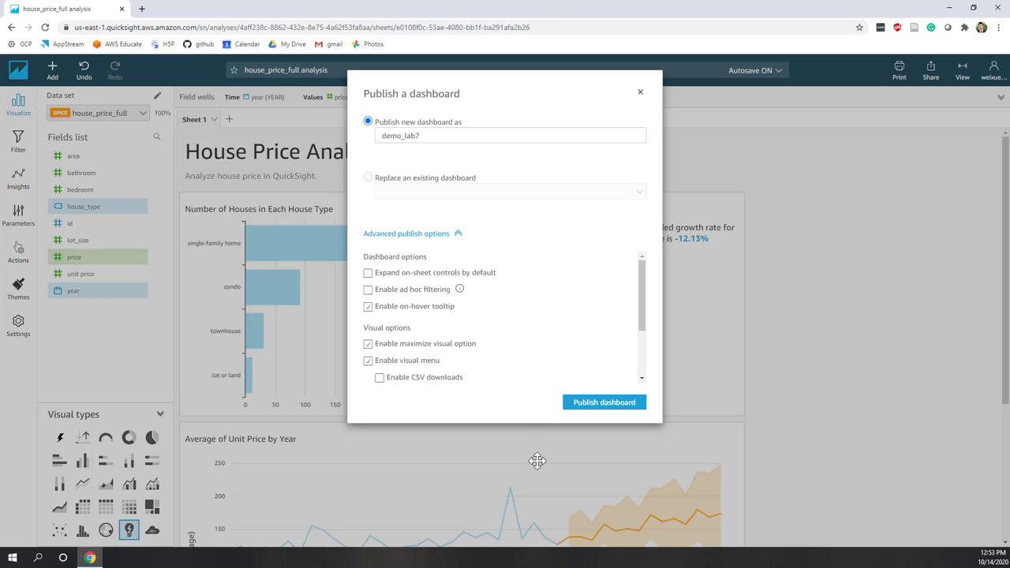
Publish demo_lab7 and share it with a user, found by e-mail, as Viewer.
{"action": "left_click", "coordinate": [605, 403]}
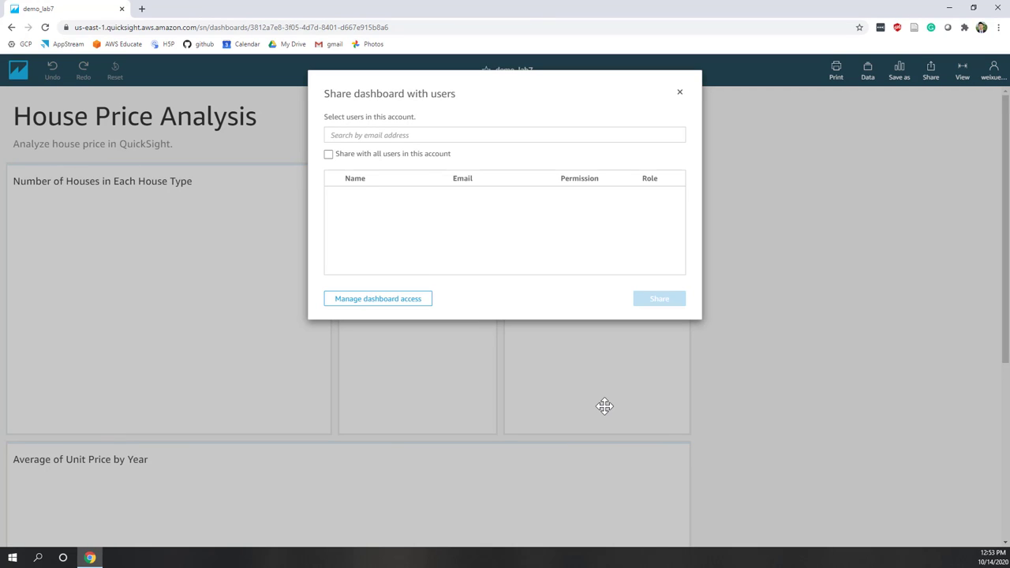
{"action": "left_click", "coordinate": [393, 134]}
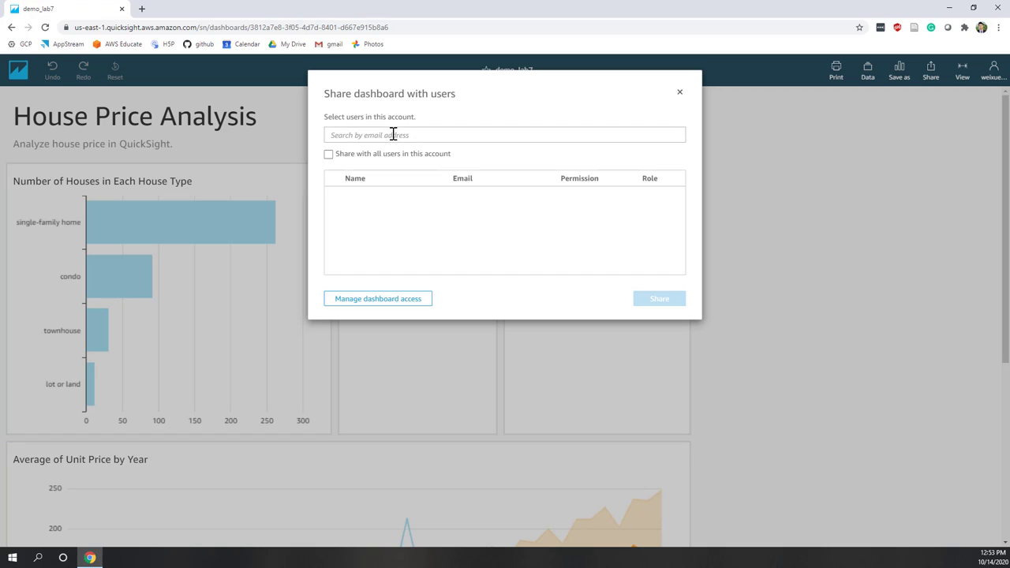
{"action": "left_click", "coordinate": [393, 134]}
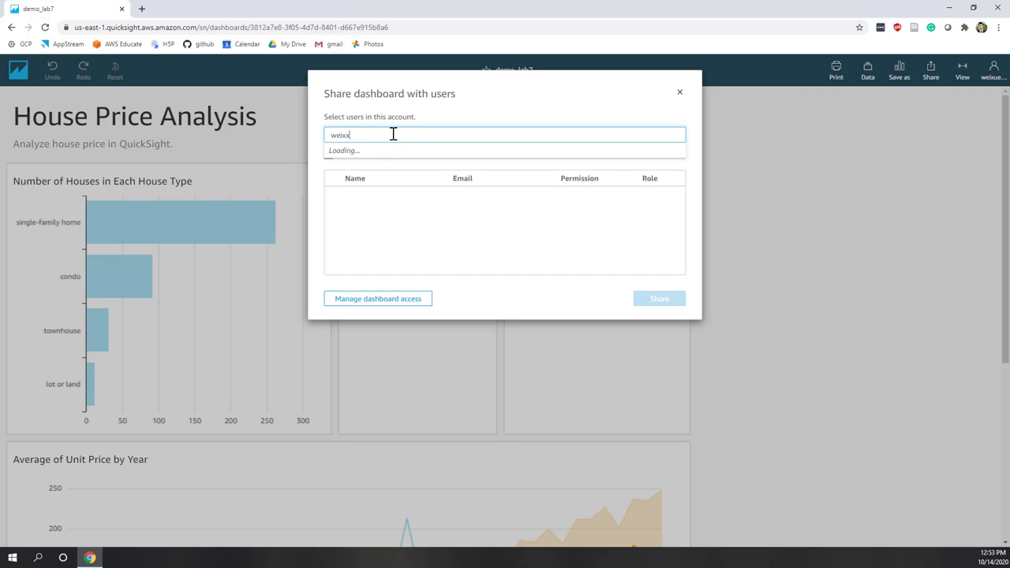
{"action": "left_click", "coordinate": [367, 153]}
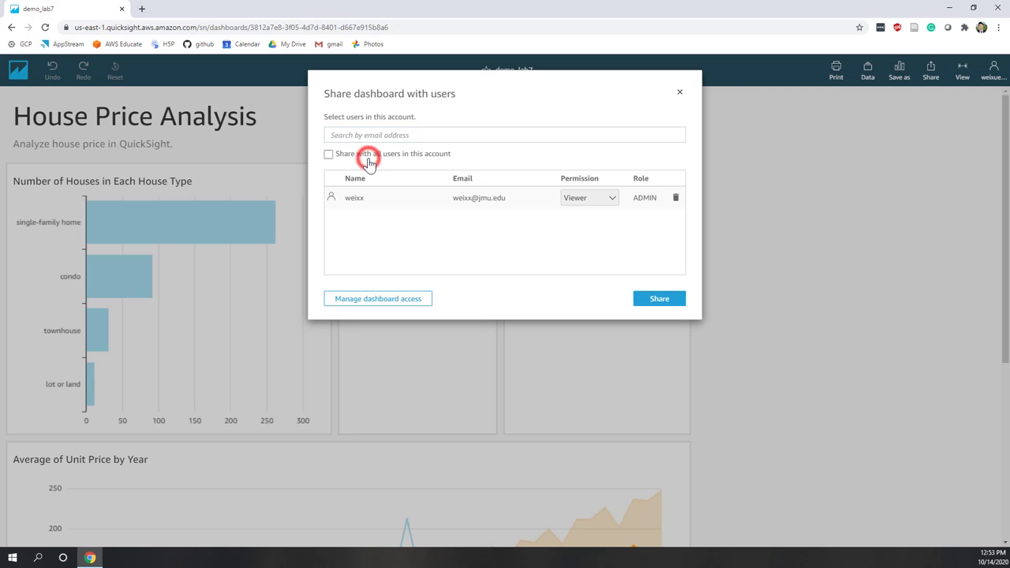
{"action": "left_click", "coordinate": [594, 202]}
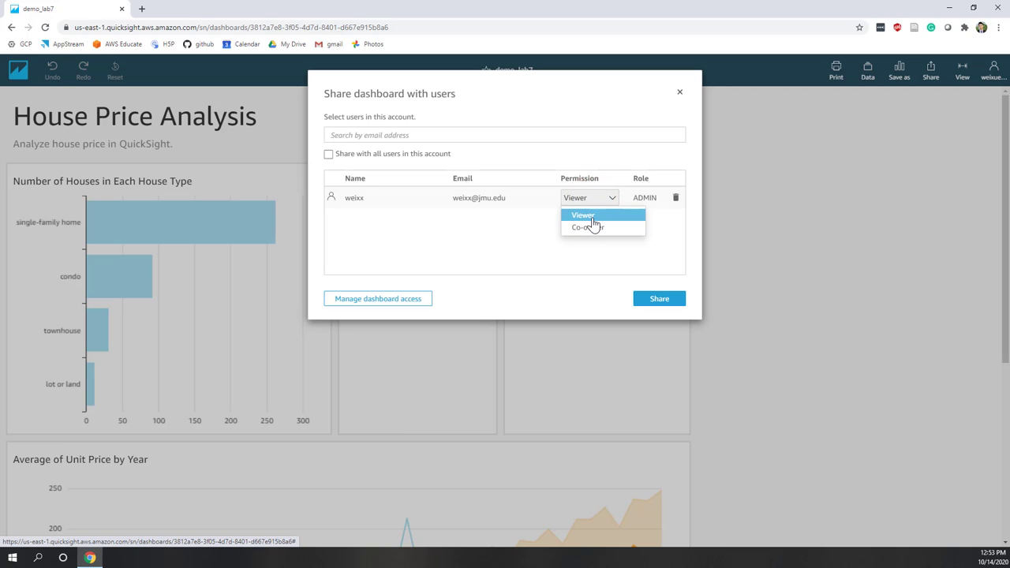
{"action": "left_click", "coordinate": [593, 217]}
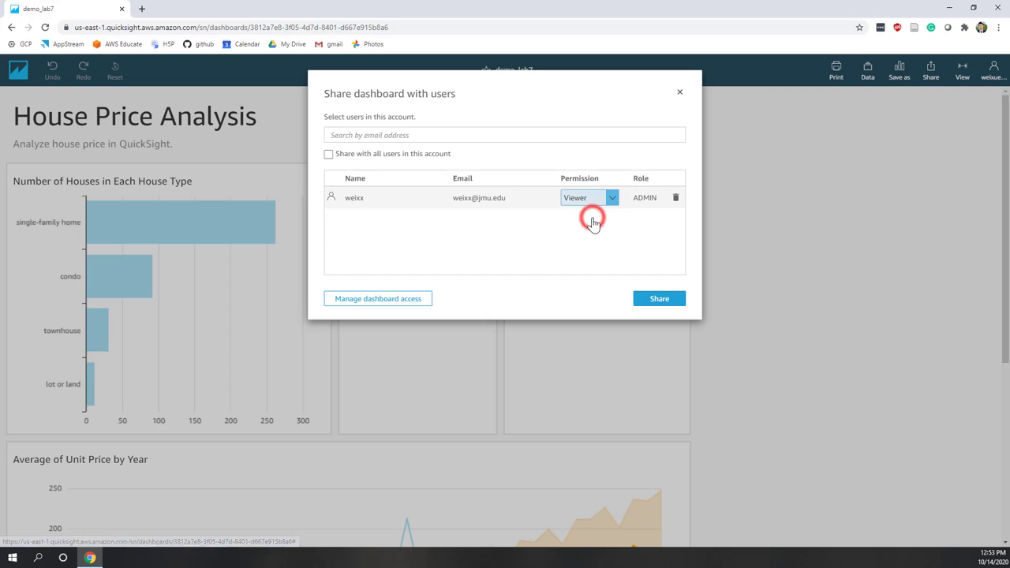
{"action": "left_click", "coordinate": [651, 300]}
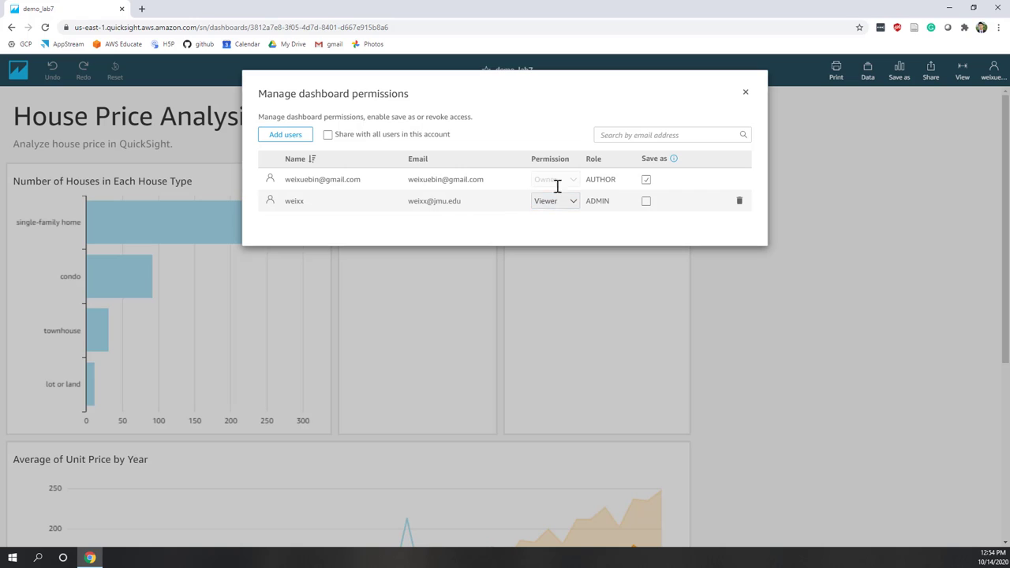
{"action": "left_click", "coordinate": [745, 93]}
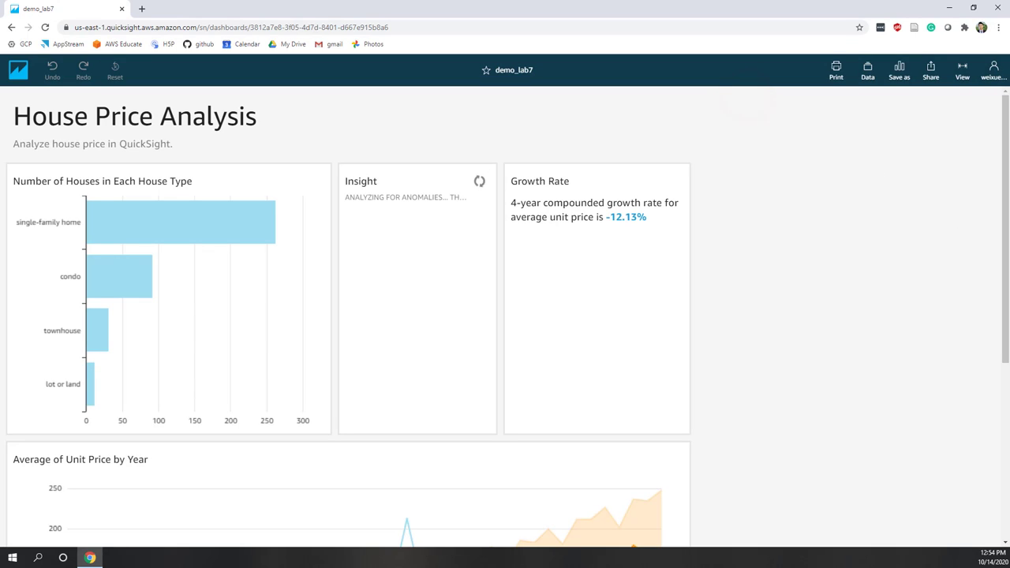
From the home page, browse Datasets and Analyses, then list Dashboards showing demo_lab7.
{"action": "left_click", "coordinate": [18, 73]}
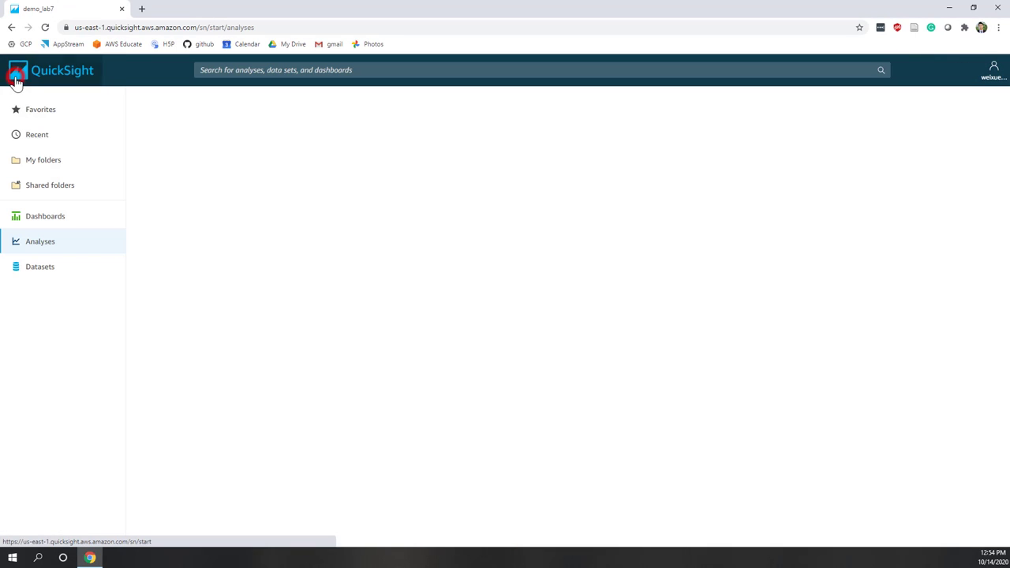
{"action": "left_click", "coordinate": [84, 270]}
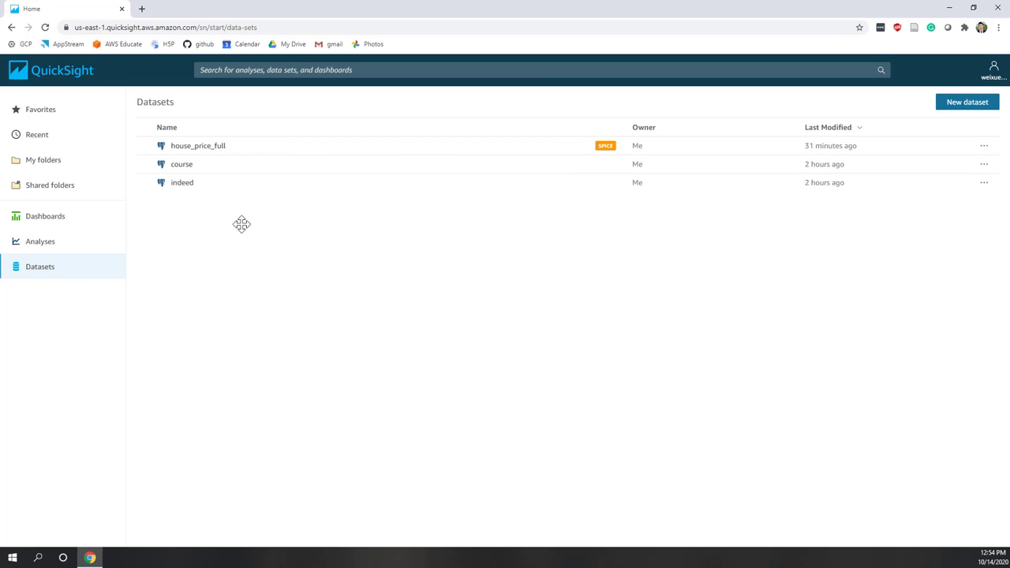
{"action": "left_click", "coordinate": [50, 245]}
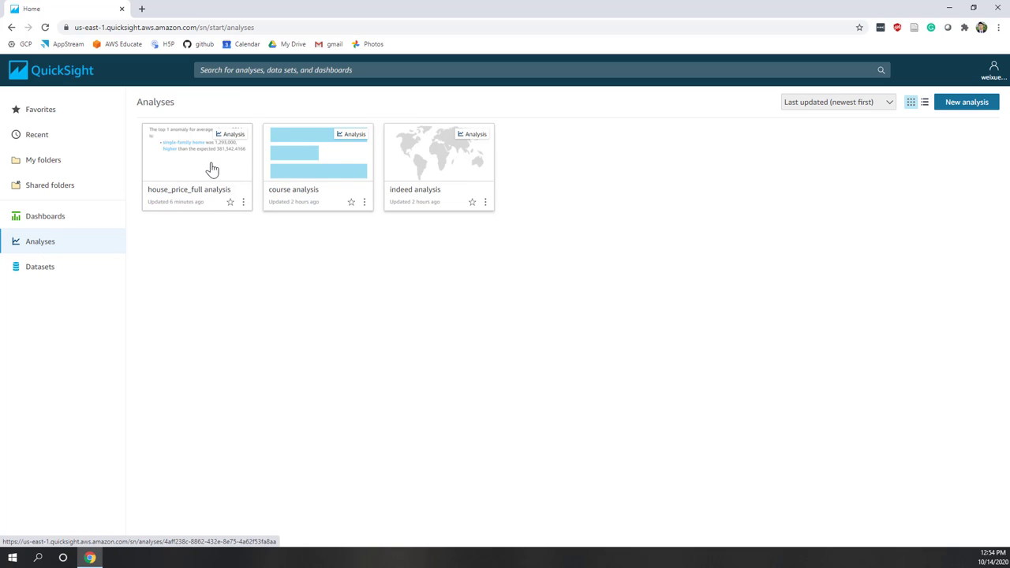
{"action": "left_click", "coordinate": [49, 222]}
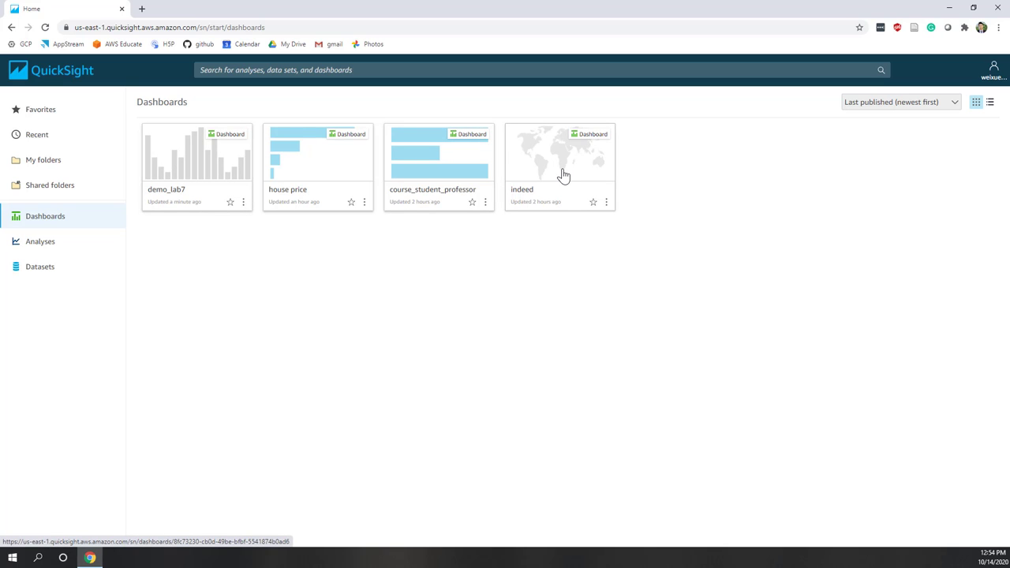
Review the house price dashboard's bar chart, then return to the QuickSight home page.
{"action": "left_click", "coordinate": [307, 177]}
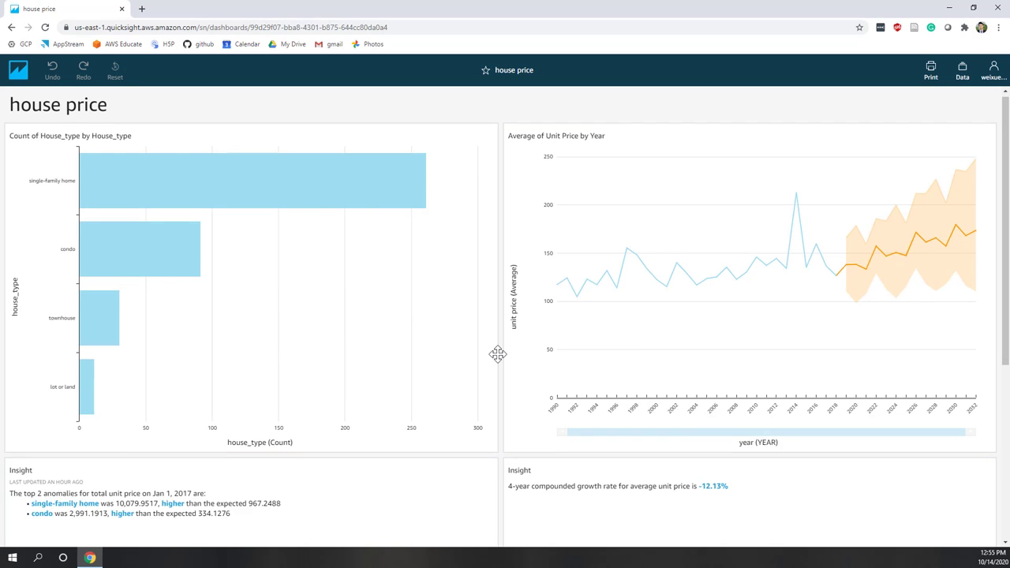
{"action": "scroll", "coordinate": [499, 354], "scroll_direction": "down", "scroll_amount": 2}
{"action": "scroll", "coordinate": [403, 395], "scroll_direction": "up", "scroll_amount": 2}
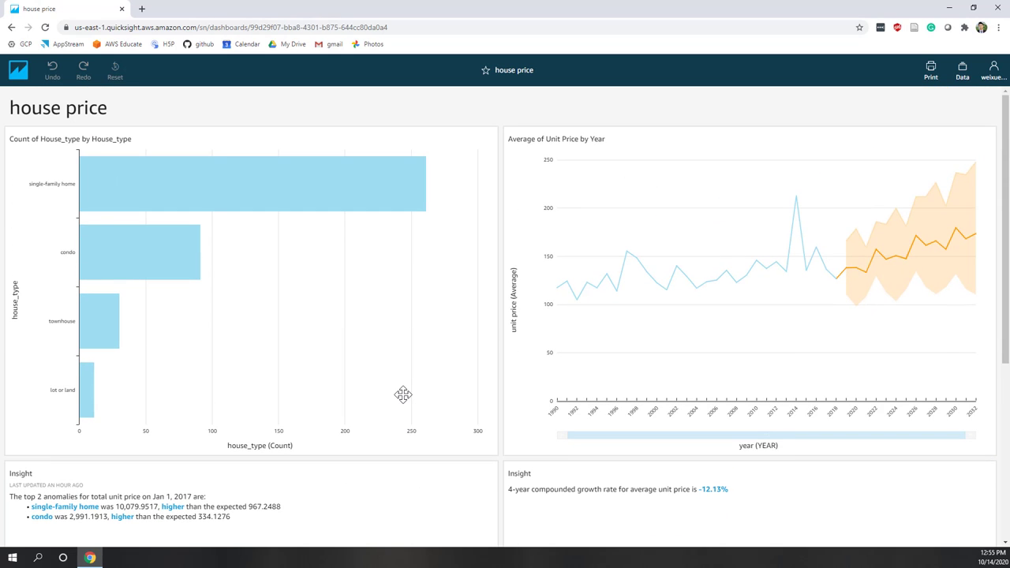
{"action": "mouse_move", "coordinate": [403, 401]}
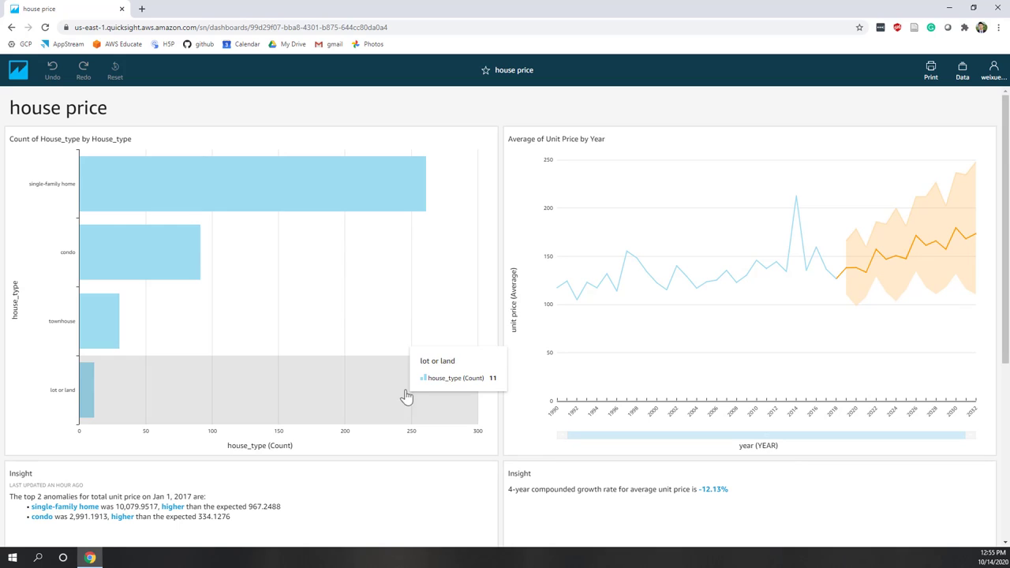
{"action": "mouse_move", "coordinate": [425, 360]}
{"action": "scroll", "coordinate": [427, 353], "scroll_direction": "down", "scroll_amount": 2}
{"action": "scroll", "coordinate": [426, 350], "scroll_direction": "up", "scroll_amount": 2}
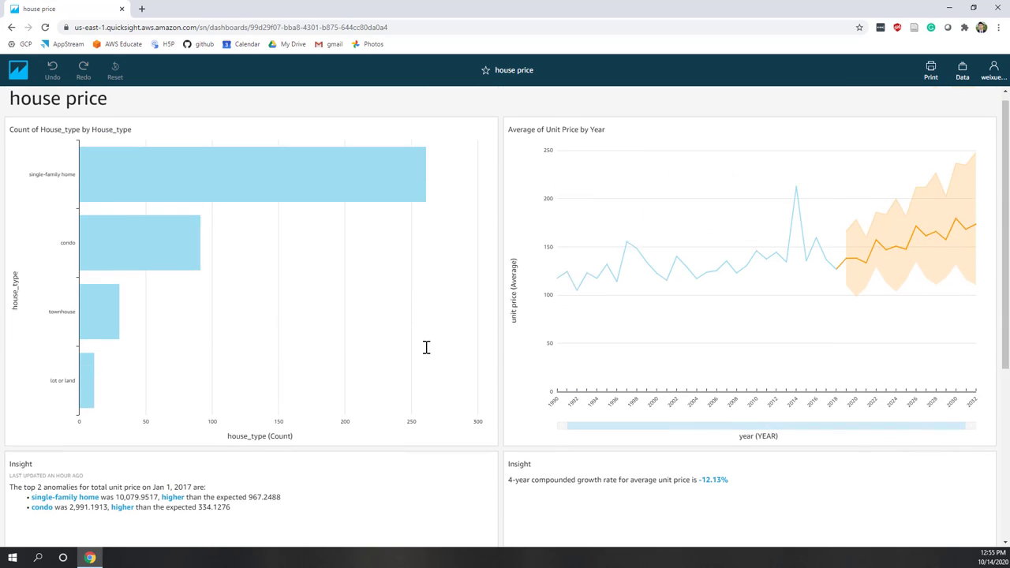
{"action": "left_click", "coordinate": [18, 78]}
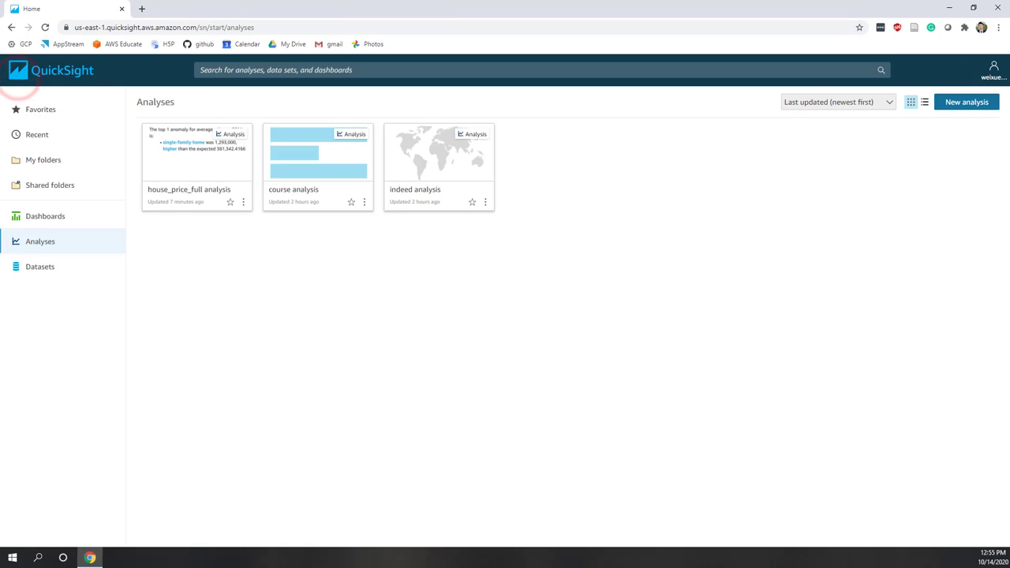